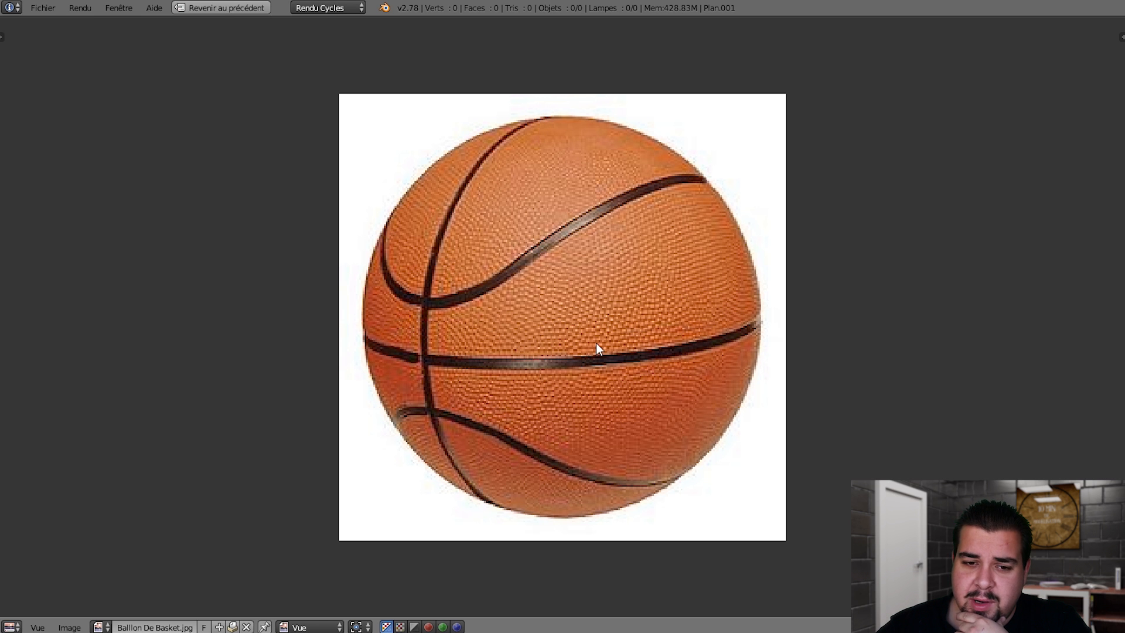
Inspect the seam lines on the basketball reference image up close, and restore the multi-pane layout
{"action": "scroll", "coordinate": [698, 281], "scroll_direction": "up", "scroll_amount": 3}
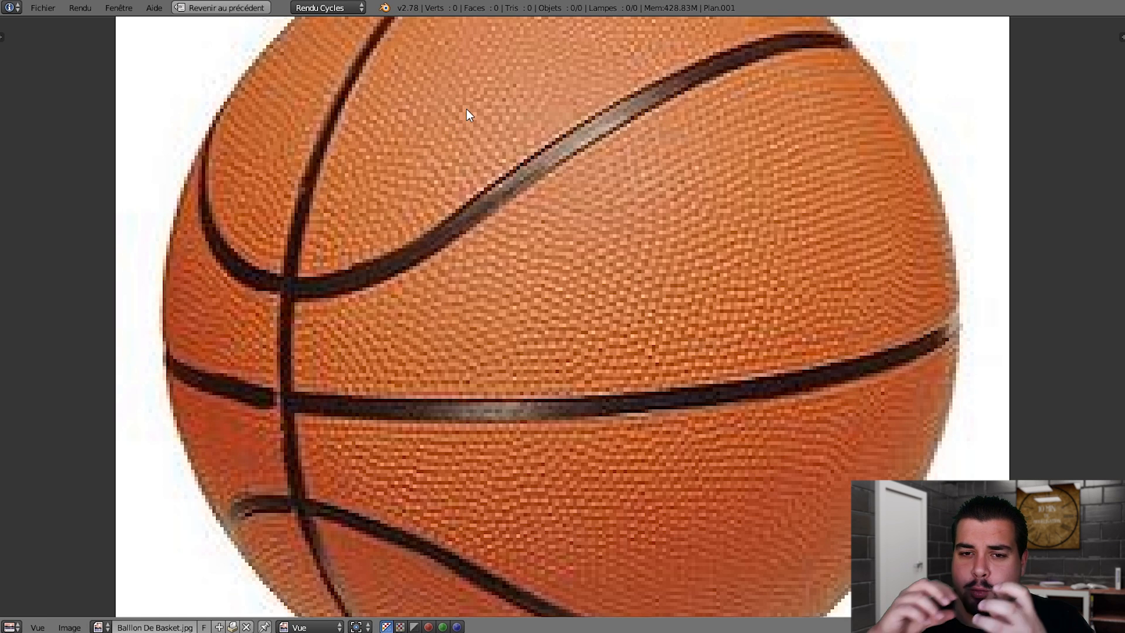
{"action": "scroll", "coordinate": [695, 291], "scroll_direction": "down", "scroll_amount": 3}
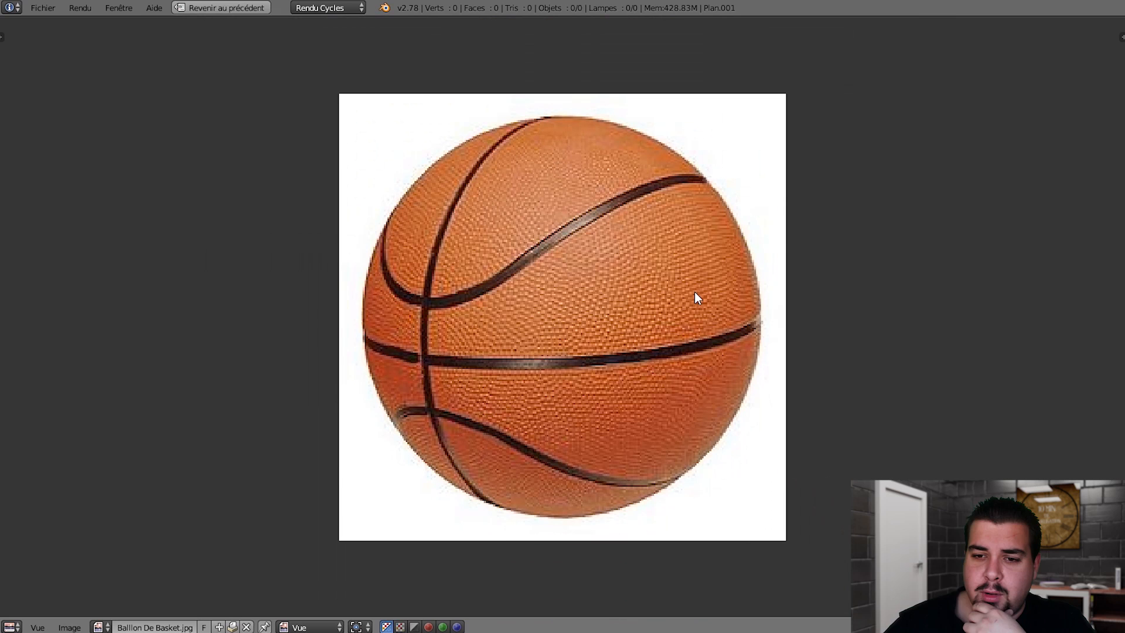
{"action": "key", "text": "ctrl+Up"}
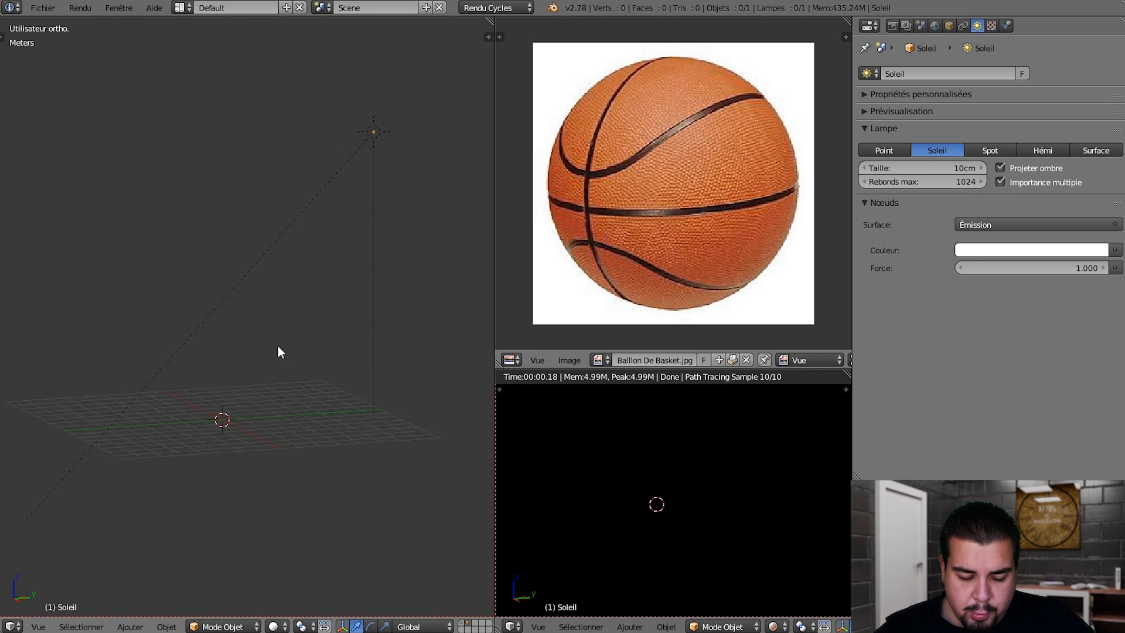
Add a cube mesh at the scene's centre and display it with solid shading
{"action": "middle_click_drag", "start_coordinate": [269, 467], "coordinate": [347, 251]}
{"action": "key", "text": "shift+a"}
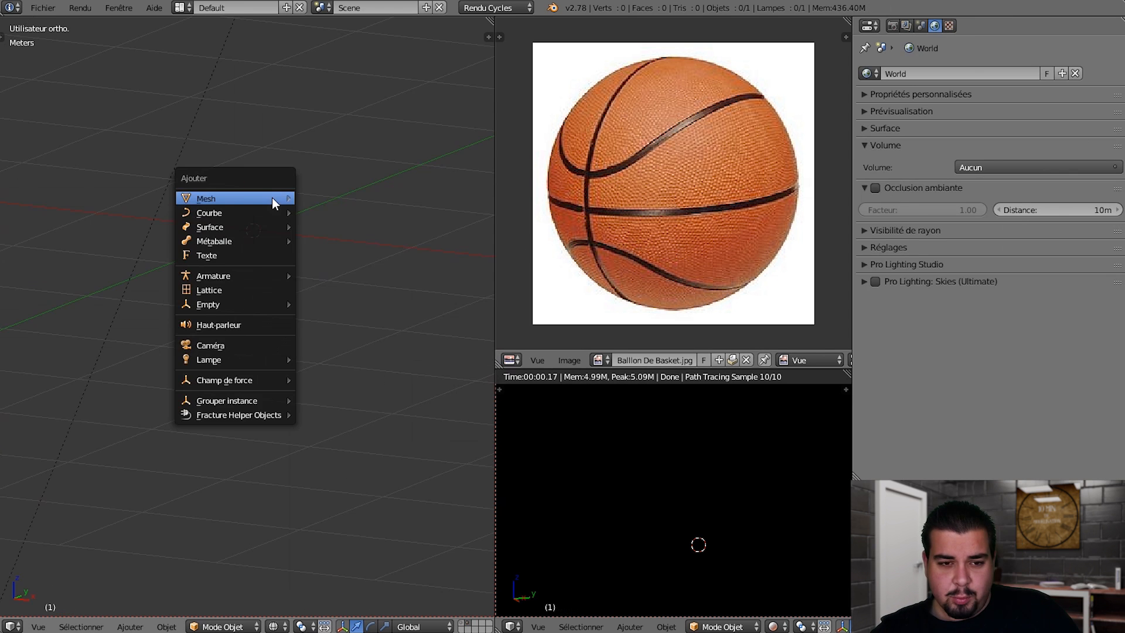
{"action": "mouse_move", "coordinate": [287, 200]}
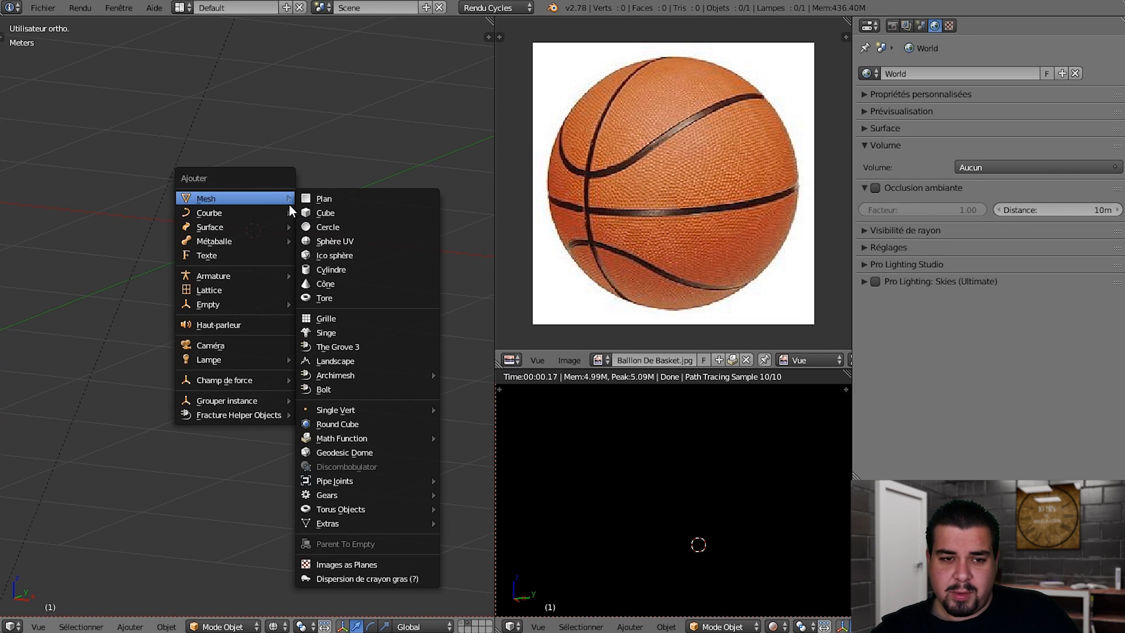
{"action": "left_click", "coordinate": [363, 215]}
{"action": "scroll", "coordinate": [283, 204], "scroll_direction": "down", "scroll_amount": 4}
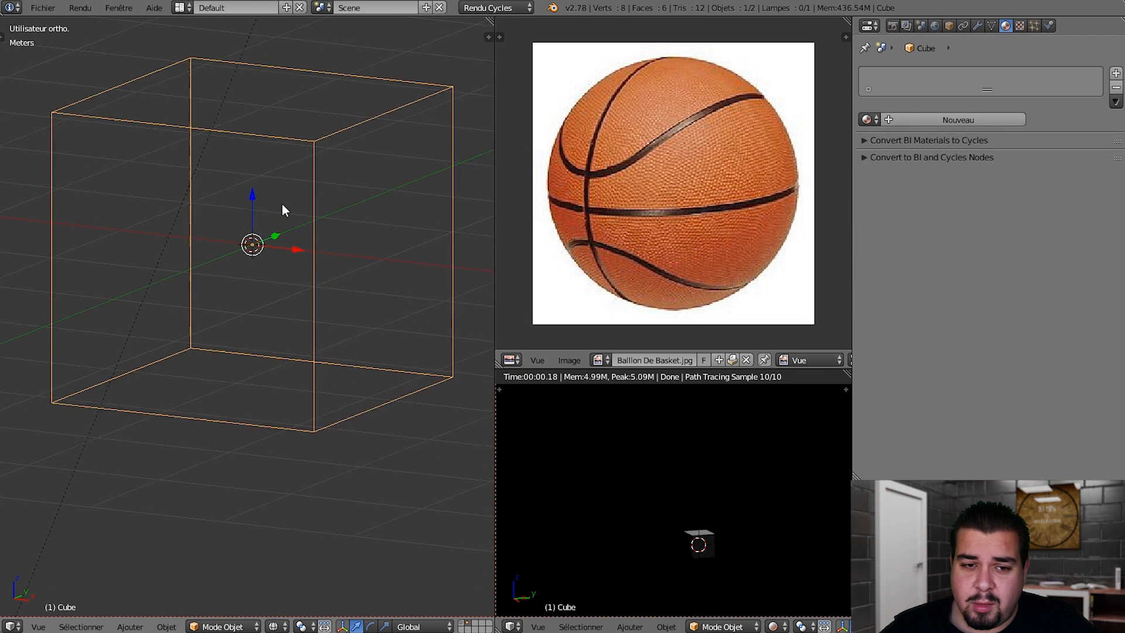
{"action": "key", "text": "z"}
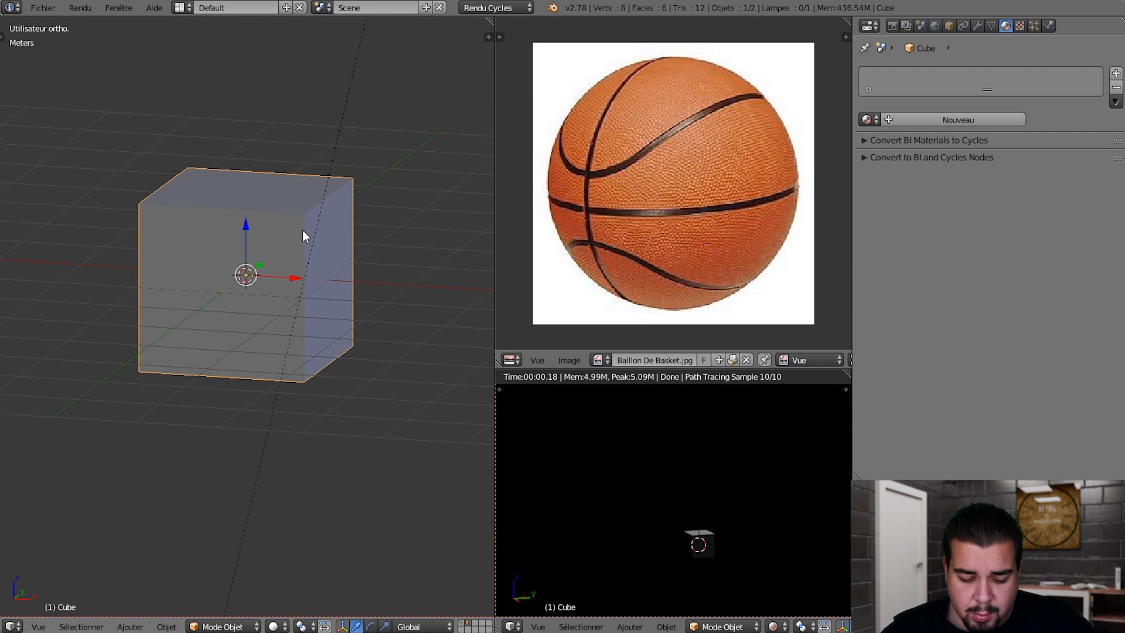
Give the cube a Subdivision Surface modifier with 3 view subdivisions and 3 render subdivisions
{"action": "key", "text": "KP_3"}
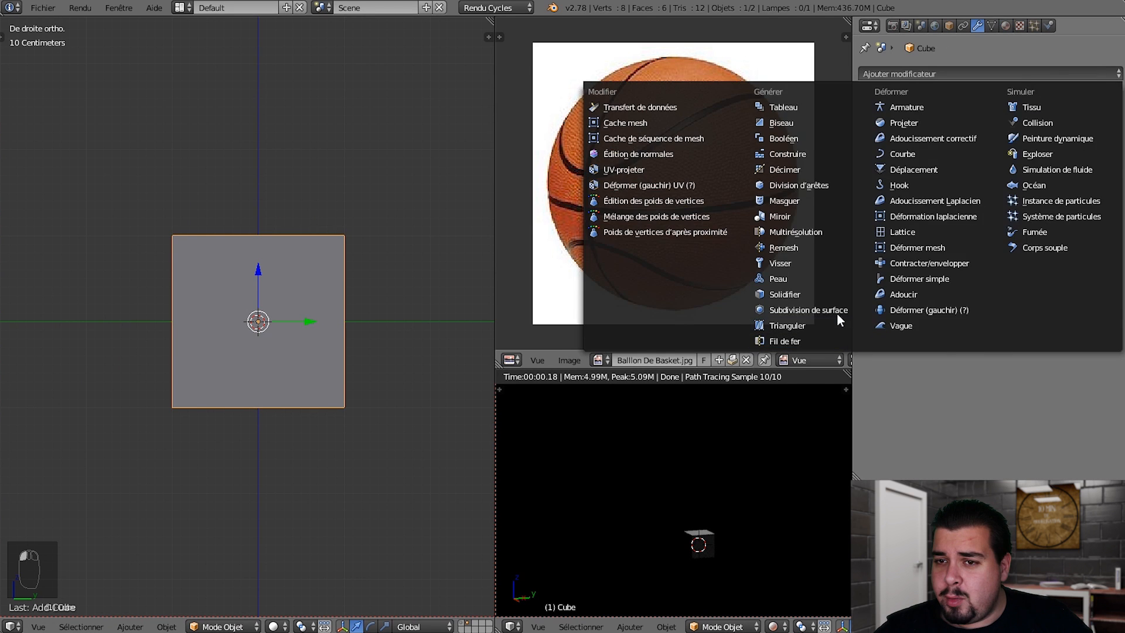
{"action": "left_click", "coordinate": [837, 311]}
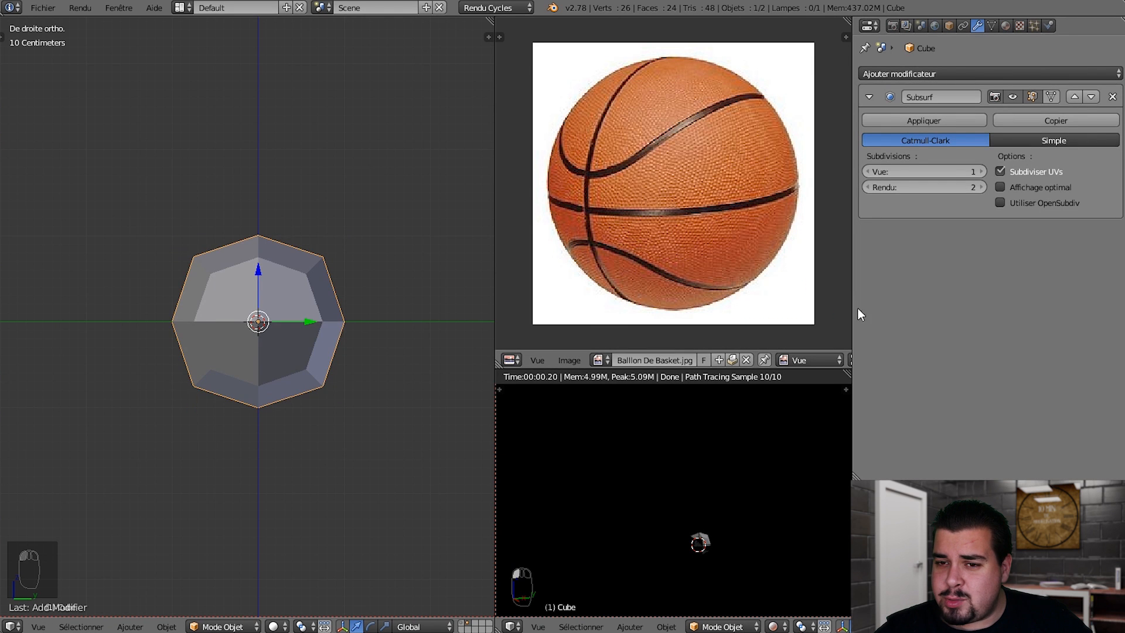
{"action": "left_click", "coordinate": [982, 168]}
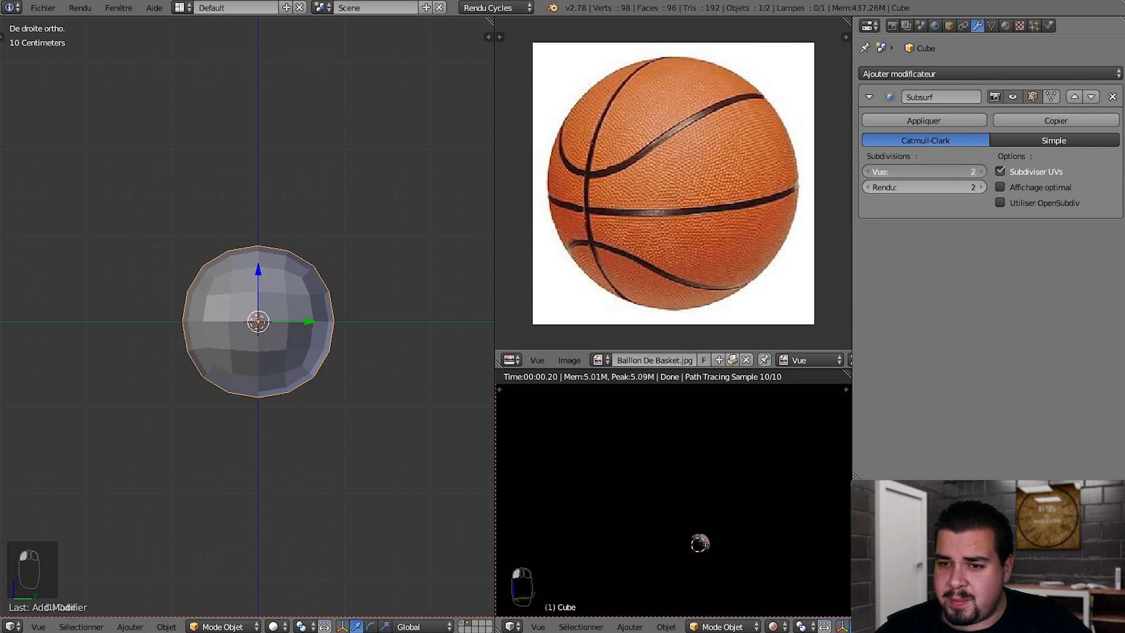
{"action": "left_click", "coordinate": [982, 168]}
{"action": "left_click", "coordinate": [982, 187]}
Check the cube's original cage in wireframe and apply the Subdivision Surface modifier
{"action": "key", "text": "z"}
{"action": "scroll", "coordinate": [328, 340], "scroll_direction": "up", "scroll_amount": 4}
{"action": "key", "text": "Tab"}
{"action": "middle_click_drag", "start_coordinate": [297, 328], "coordinate": [266, 279]}
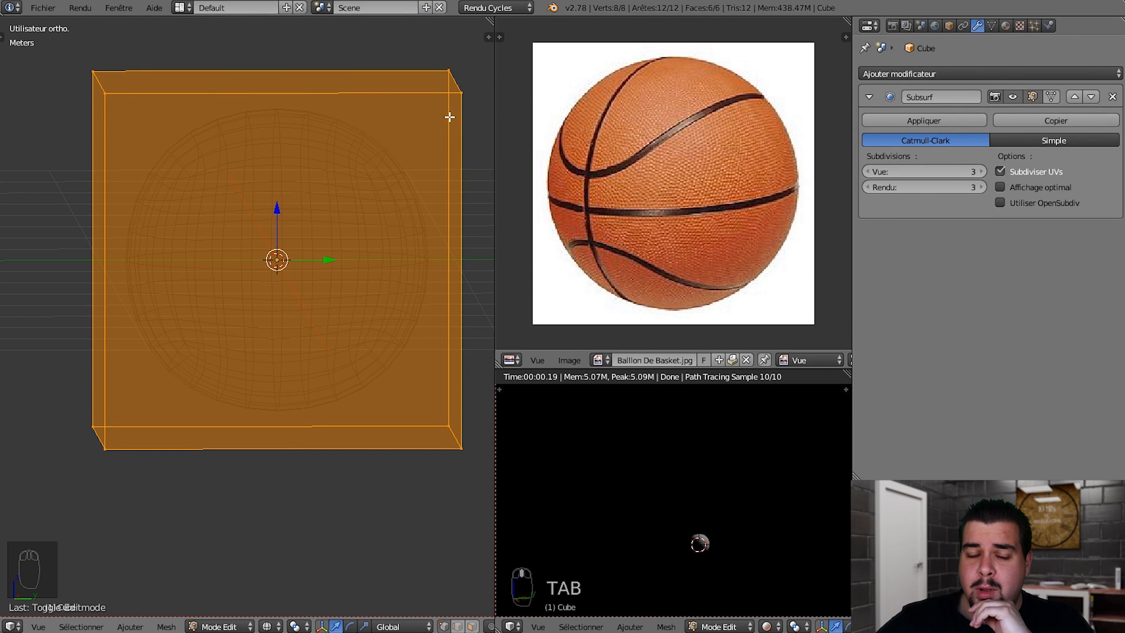
{"action": "key", "text": "Tab"}
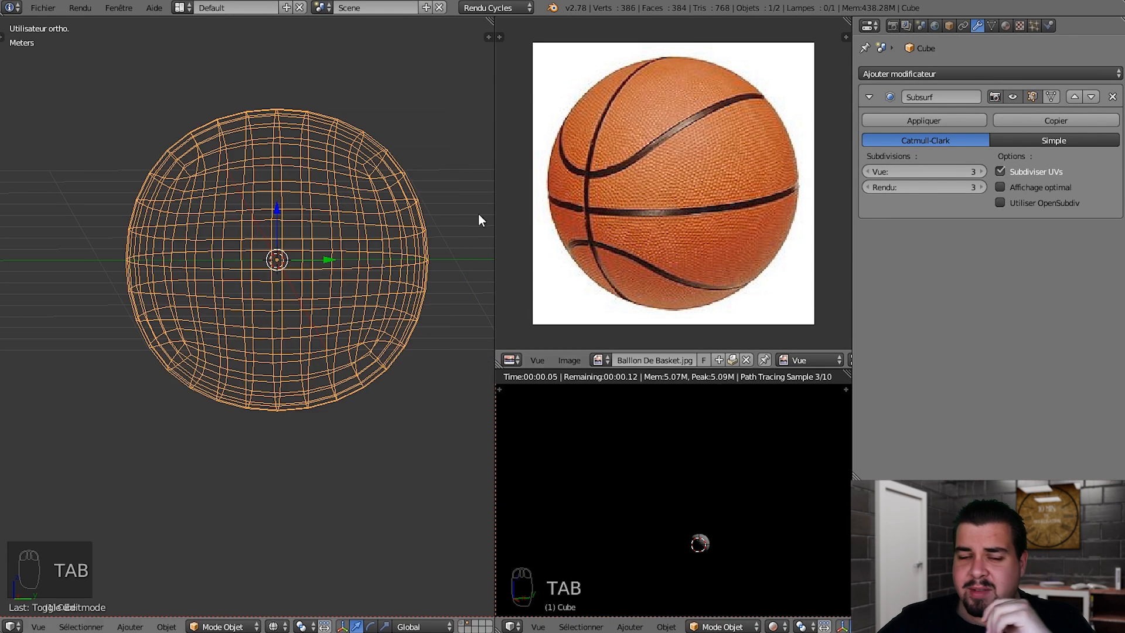
{"action": "left_click", "coordinate": [924, 120]}
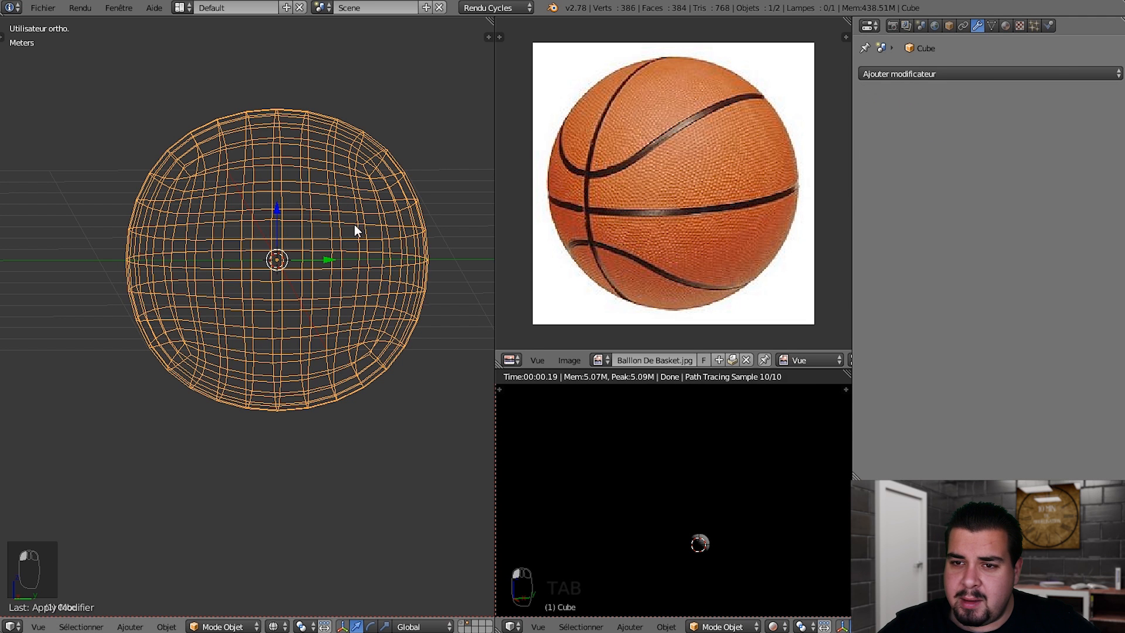
In face selection mode, delete all faces on the sphere's negative-Y half, including those at the back
{"action": "key", "text": "Tab"}
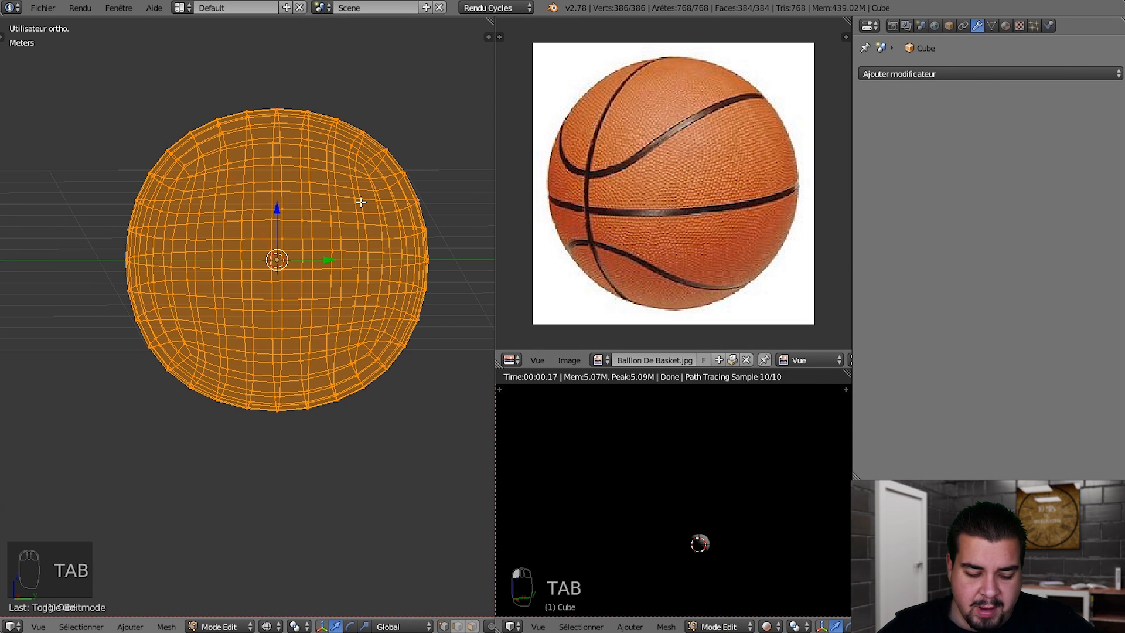
{"action": "key", "text": "a"}
{"action": "mouse_move", "coordinate": [352, 258]}
{"action": "middle_mouse_down"}
{"action": "mouse_move", "coordinate": [321, 385]}
{"action": "mouse_move", "coordinate": [414, 344]}
{"action": "mouse_move", "coordinate": [221, 427]}
{"action": "mouse_move", "coordinate": [203, 357]}
{"action": "mouse_move", "coordinate": [326, 351]}
{"action": "mouse_move", "coordinate": [317, 424]}
{"action": "mouse_move", "coordinate": [304, 319]}
{"action": "middle_mouse_up"}
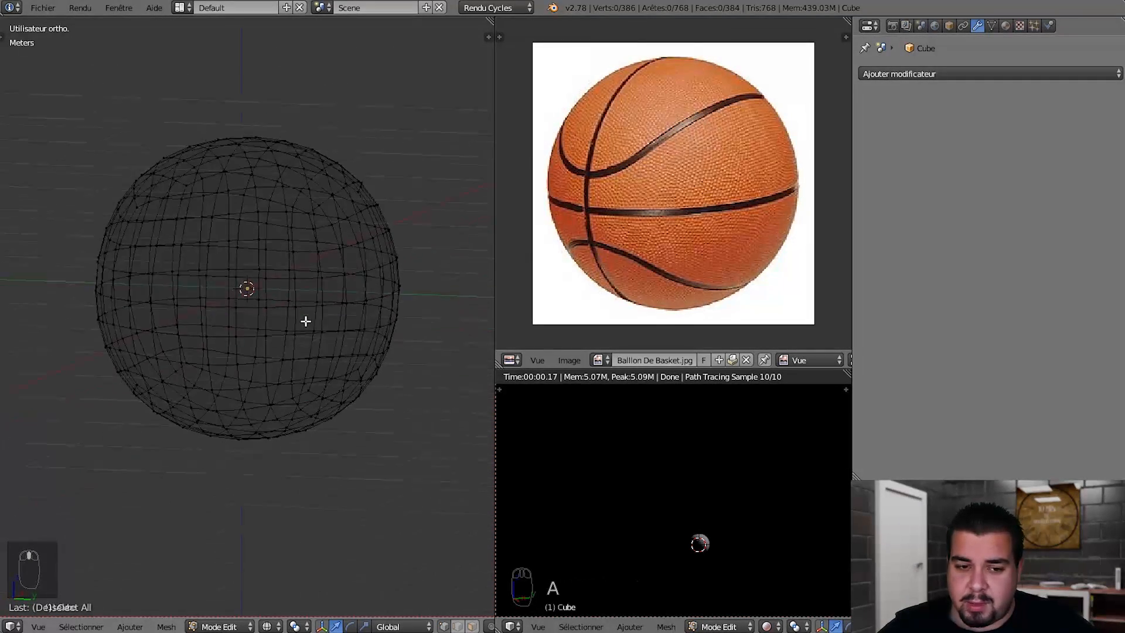
{"action": "key", "text": "KP_3"}
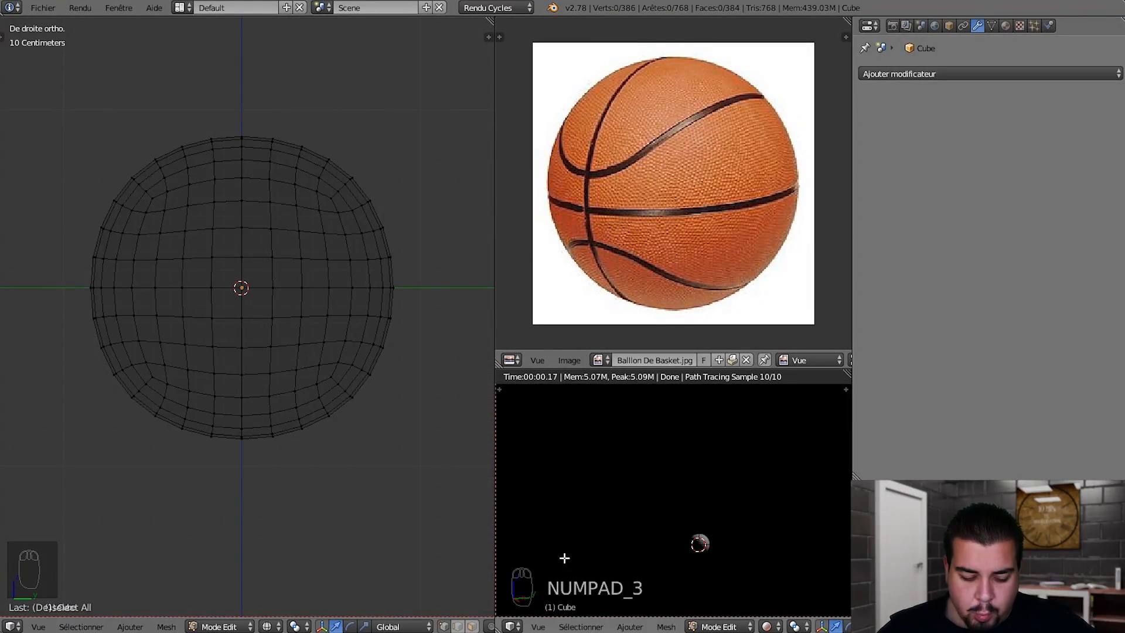
{"action": "left_click", "coordinate": [472, 627]}
{"action": "key", "text": "b"}
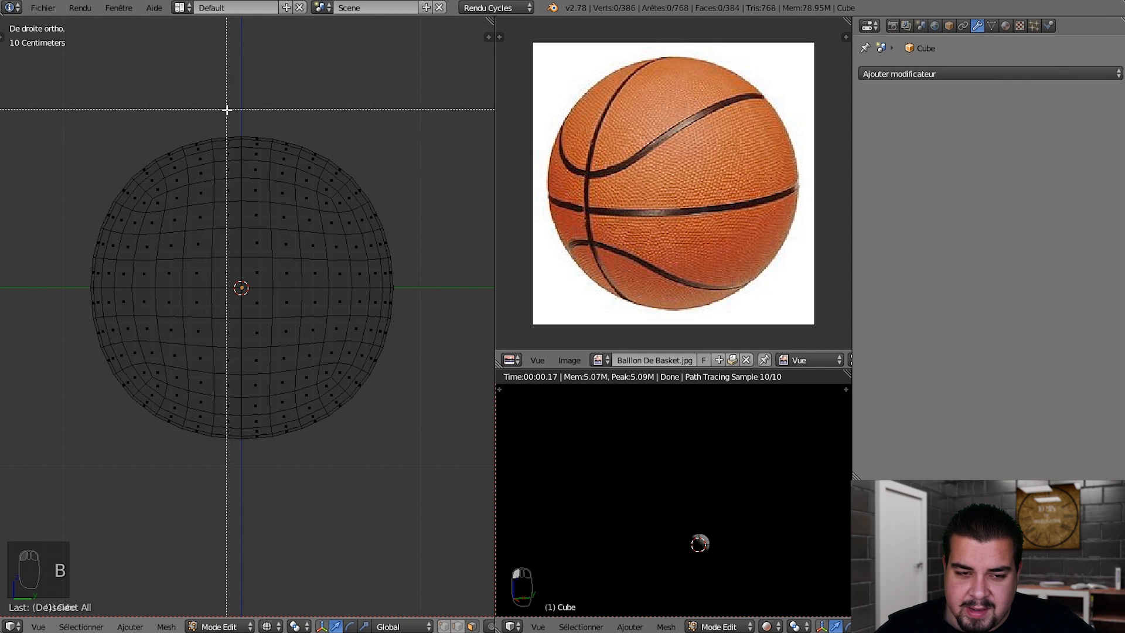
{"action": "left_click_drag", "start_coordinate": [239, 111], "coordinate": [63, 559]}
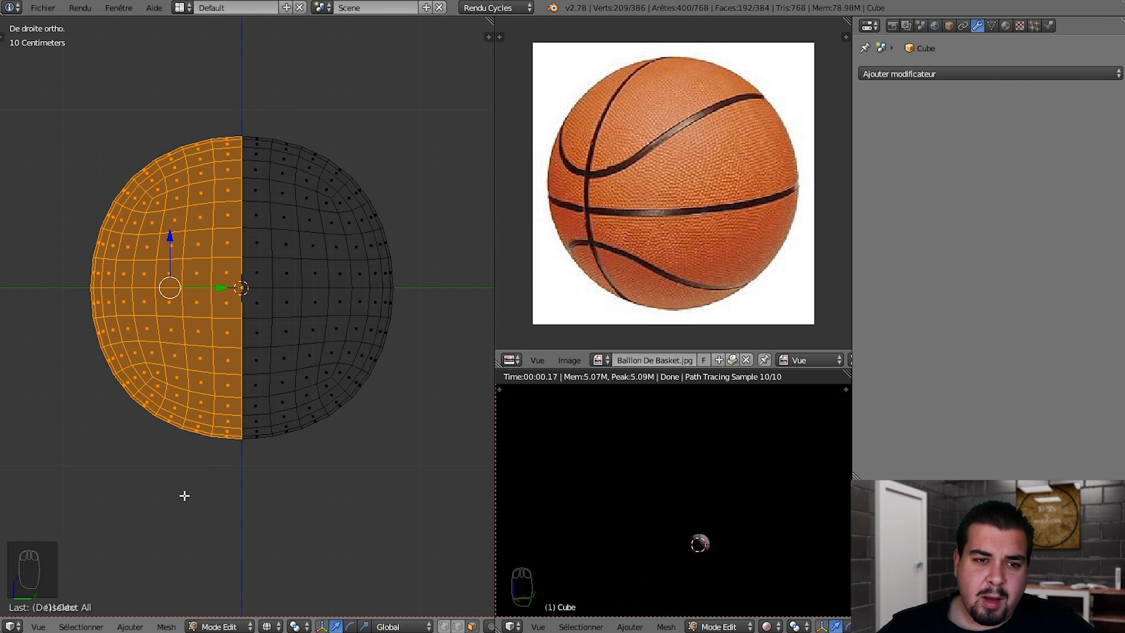
{"action": "key", "text": "x"}
{"action": "left_click", "coordinate": [143, 486]}
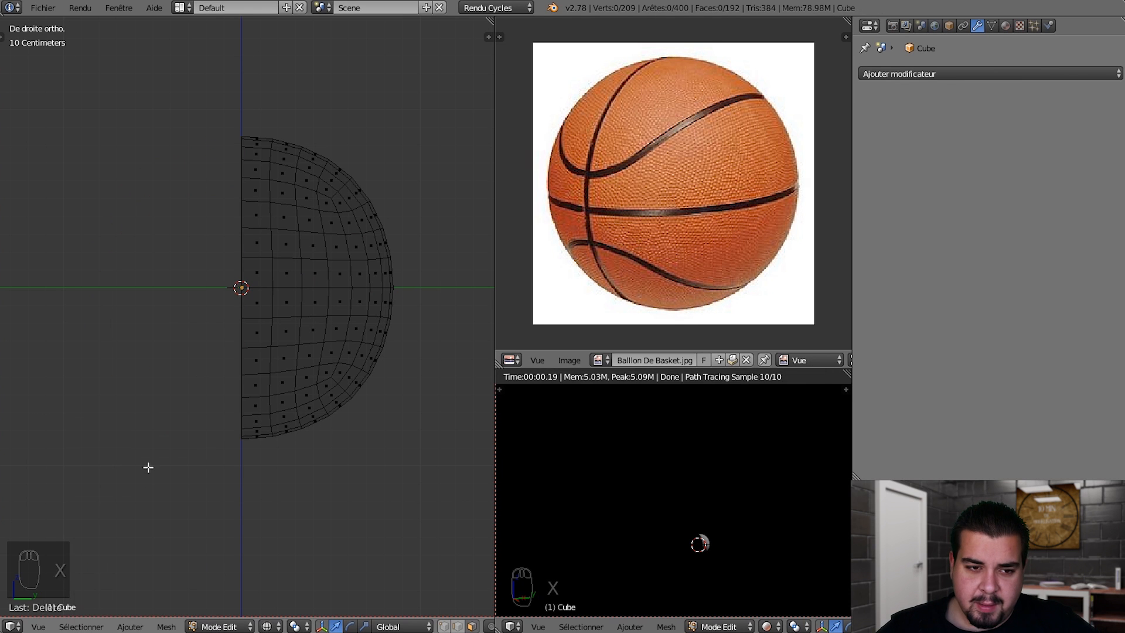
Delete the faces of the lower half of the remaining hemisphere, below the X axis in front view
{"action": "key", "text": "KP_1"}
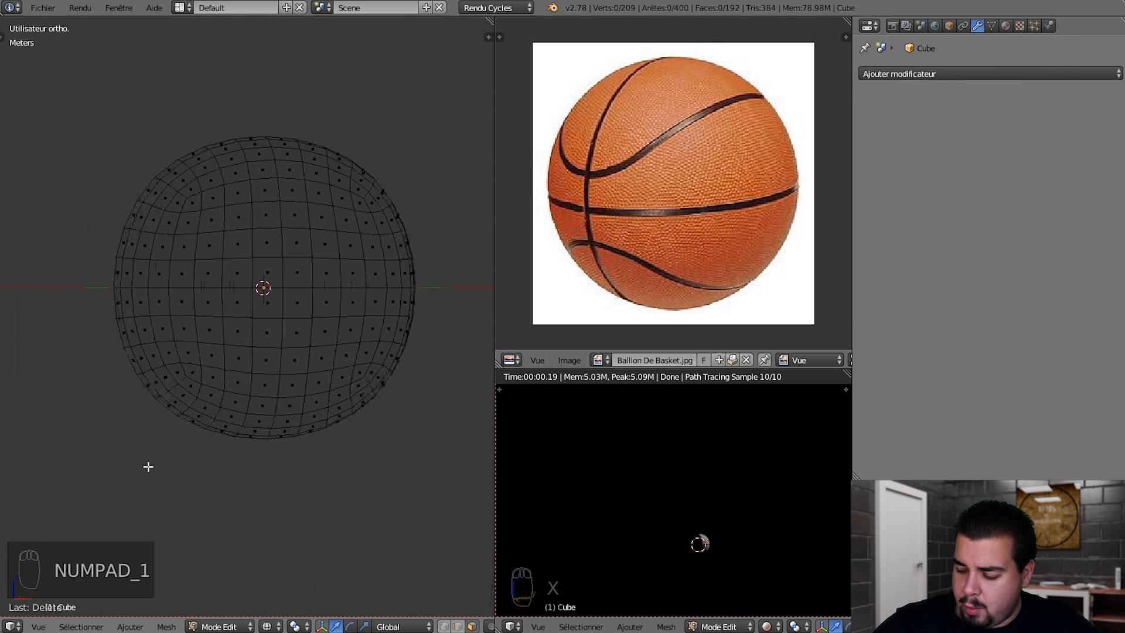
{"action": "key", "text": "b"}
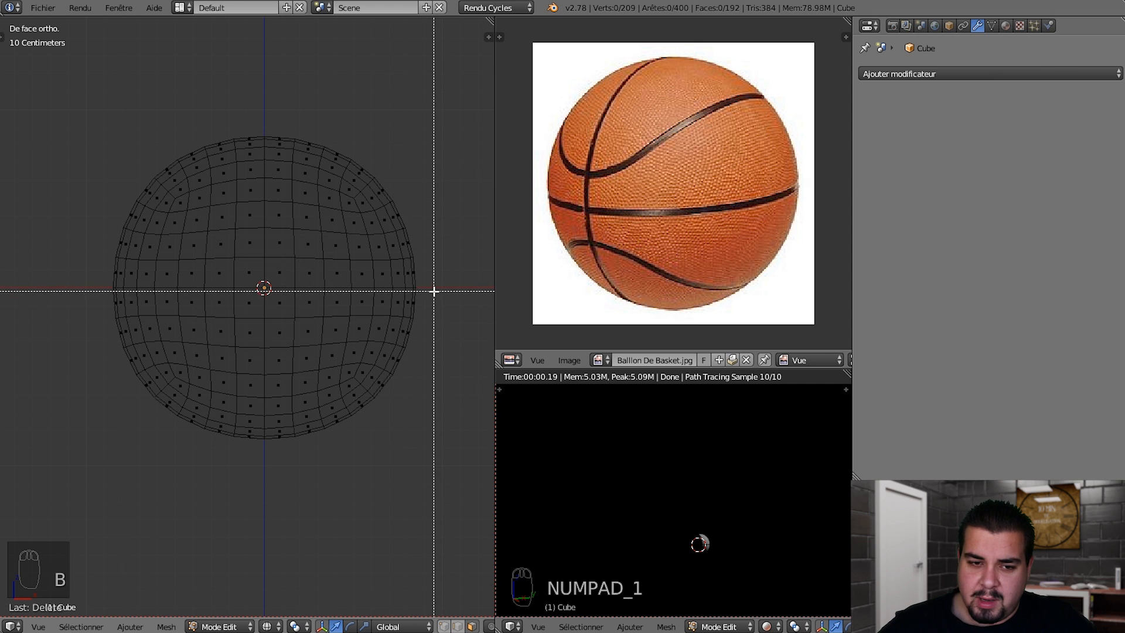
{"action": "left_click_drag", "start_coordinate": [432, 291], "coordinate": [3, 496]}
{"action": "key", "text": "x"}
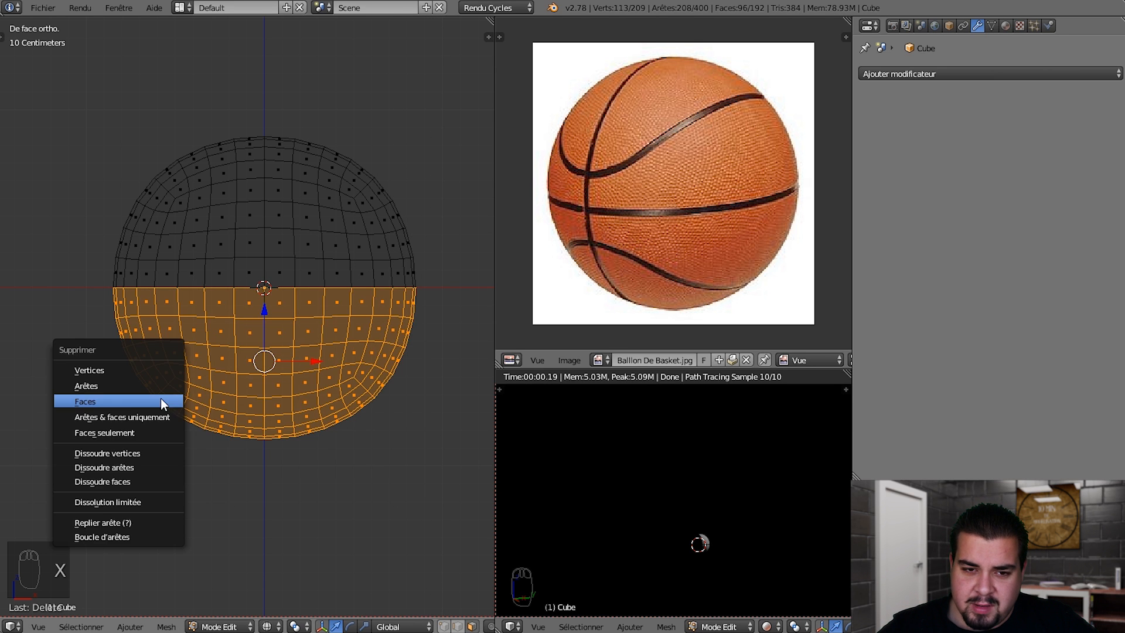
{"action": "left_click", "coordinate": [141, 406]}
Delete the faces on the negative-X side, keeping only one eighth of the sphere
{"action": "key", "text": "b"}
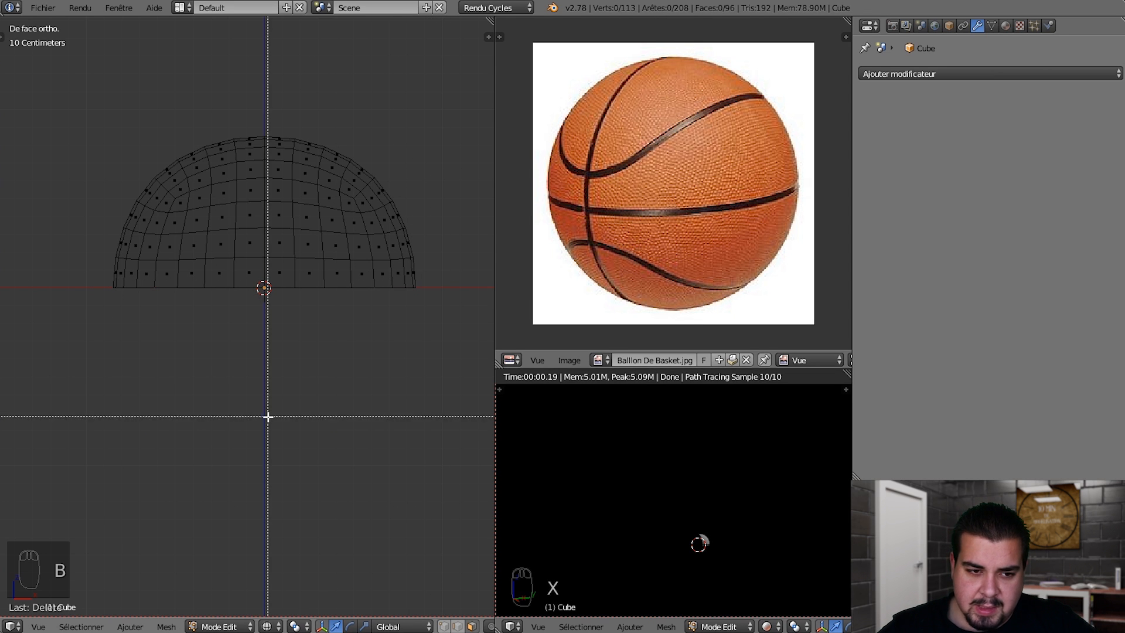
{"action": "left_click_drag", "start_coordinate": [252, 321], "coordinate": [44, 87]}
{"action": "key", "text": "x"}
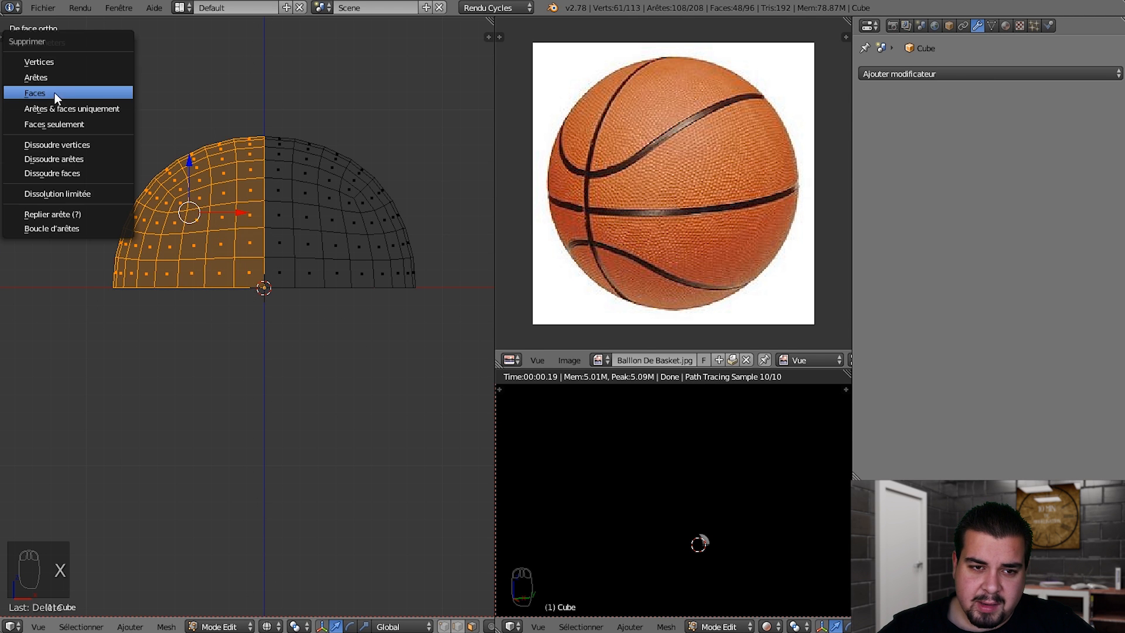
{"action": "left_click", "coordinate": [58, 108]}
Add a Mirror modifier to the remaining eighth of the sphere in object mode and show it with solid shading
{"action": "key", "text": "KP_3"}
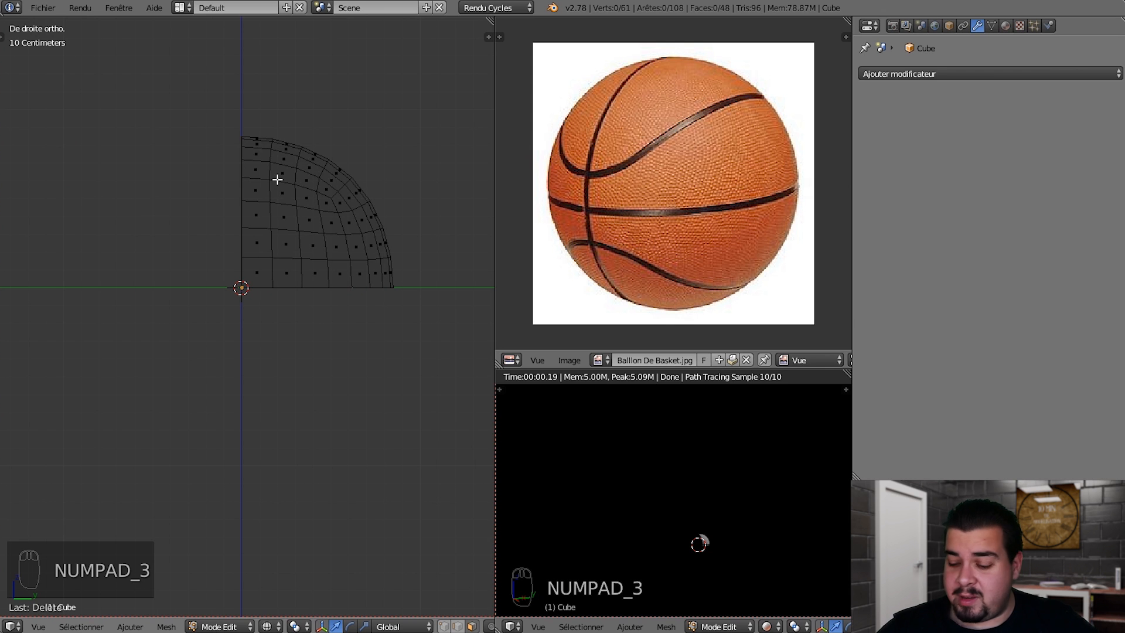
{"action": "middle_click_drag", "start_coordinate": [327, 166], "coordinate": [316, 367]}
{"action": "key", "text": "KP_3"}
{"action": "scroll", "coordinate": [368, 199], "scroll_direction": "up", "scroll_amount": 2}
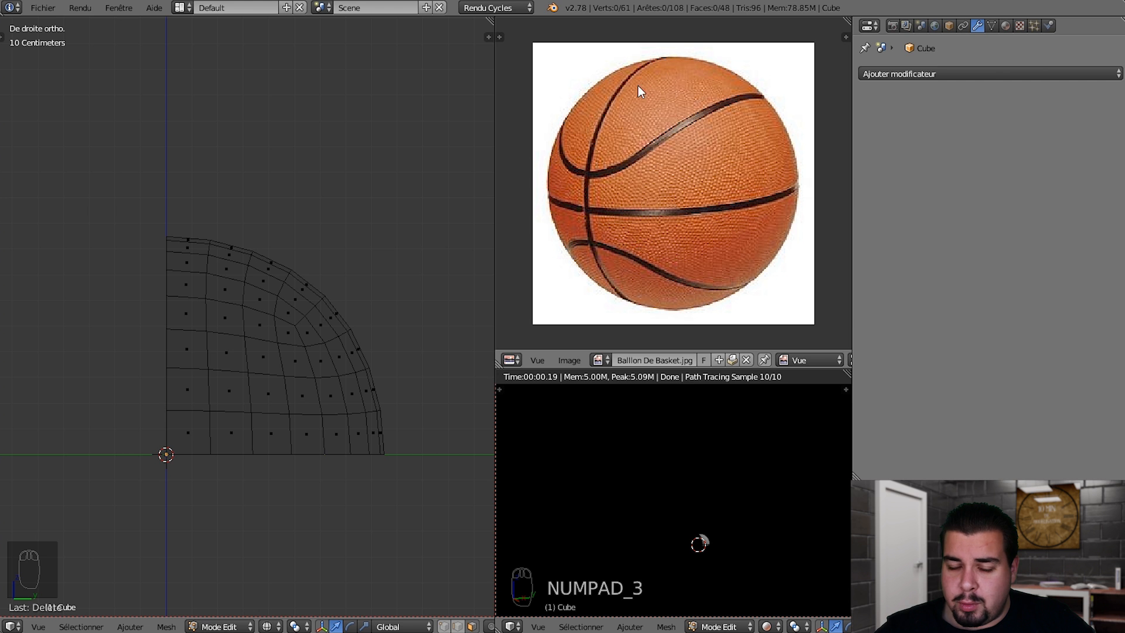
{"action": "middle_click_drag", "start_coordinate": [251, 442], "coordinate": [252, 311], "text": "shift"}
{"action": "key", "text": "Tab"}
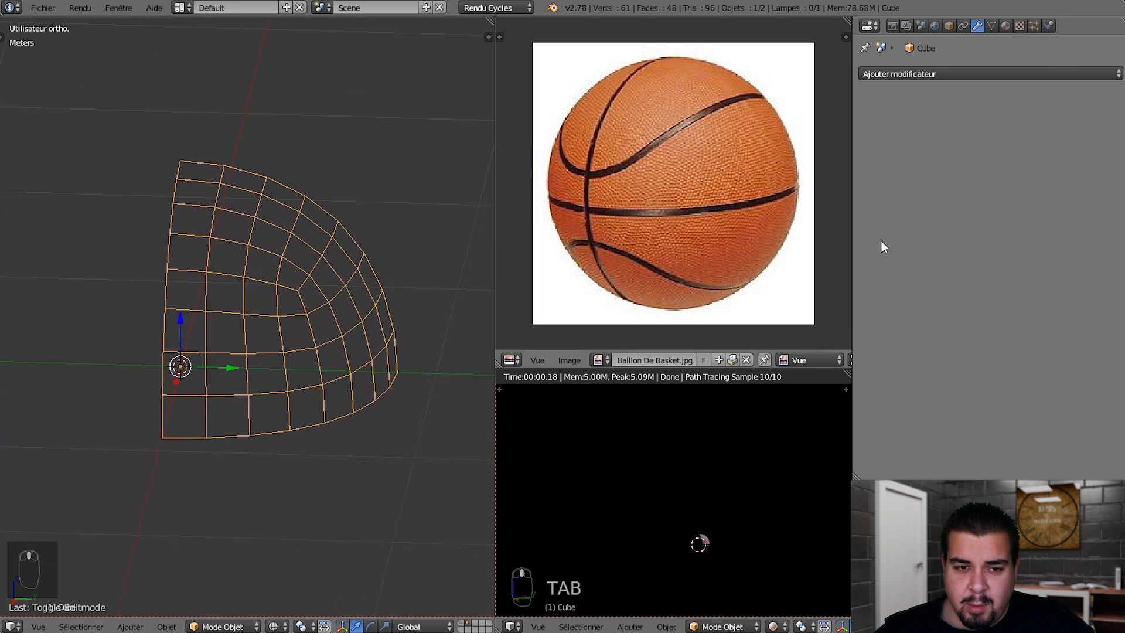
{"action": "left_click", "coordinate": [991, 74]}
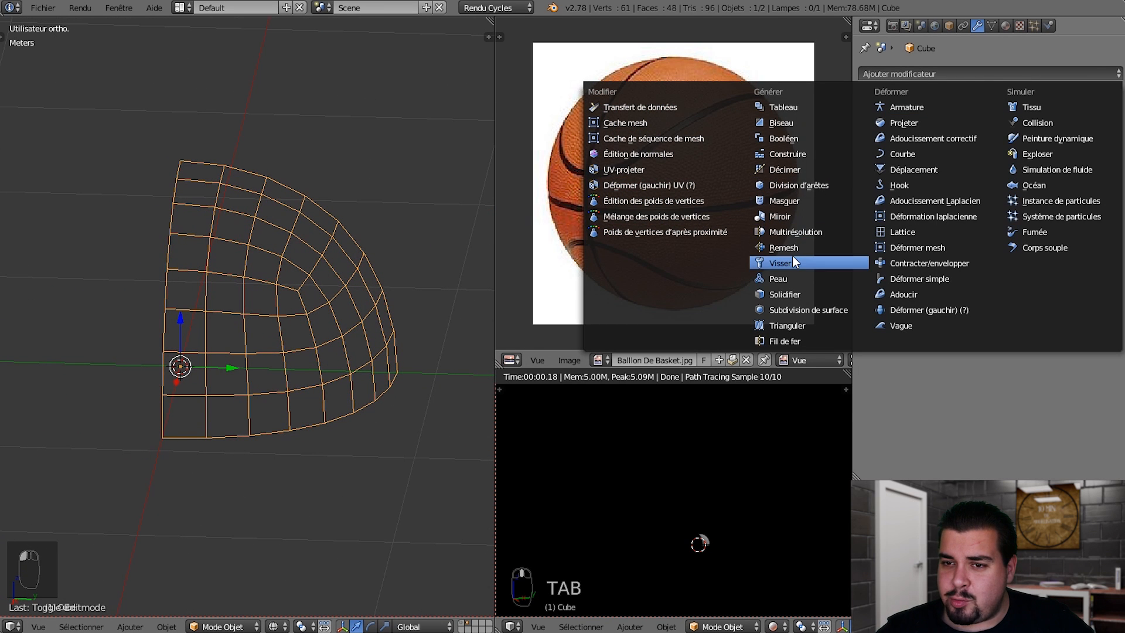
{"action": "left_click", "coordinate": [779, 216]}
{"action": "key", "text": "z"}
{"action": "middle_click_drag", "start_coordinate": [359, 318], "coordinate": [382, 264]}
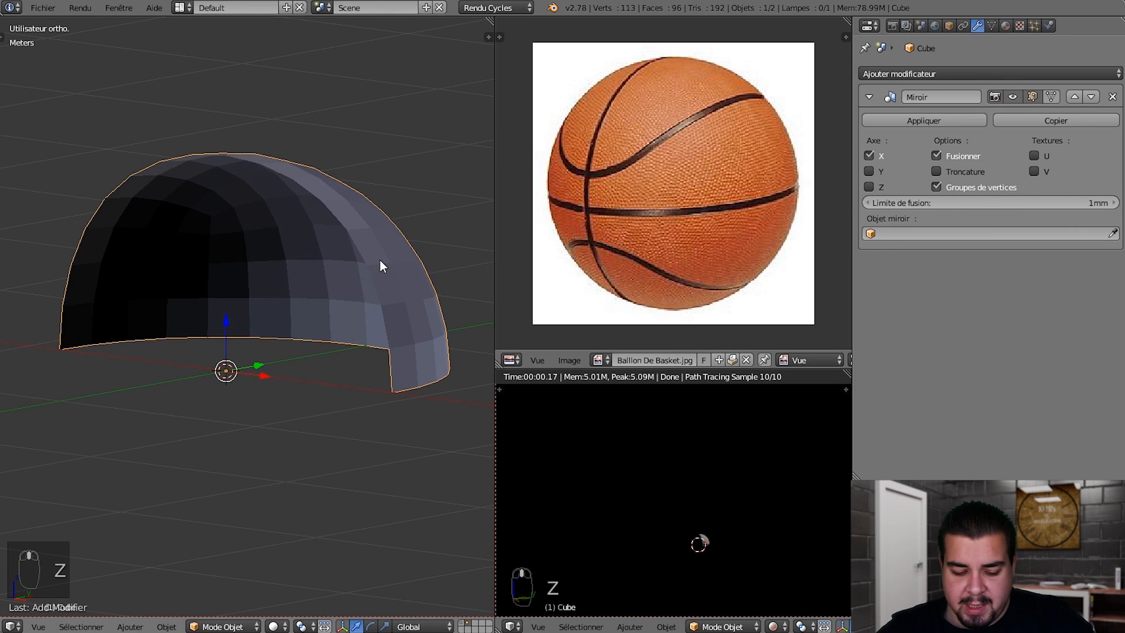
Mirror the eighth across the Y and Z axes as well, and enable clipping in the Mirror modifier
{"action": "left_click", "coordinate": [870, 171]}
{"action": "middle_click_drag", "start_coordinate": [375, 293], "coordinate": [413, 232]}
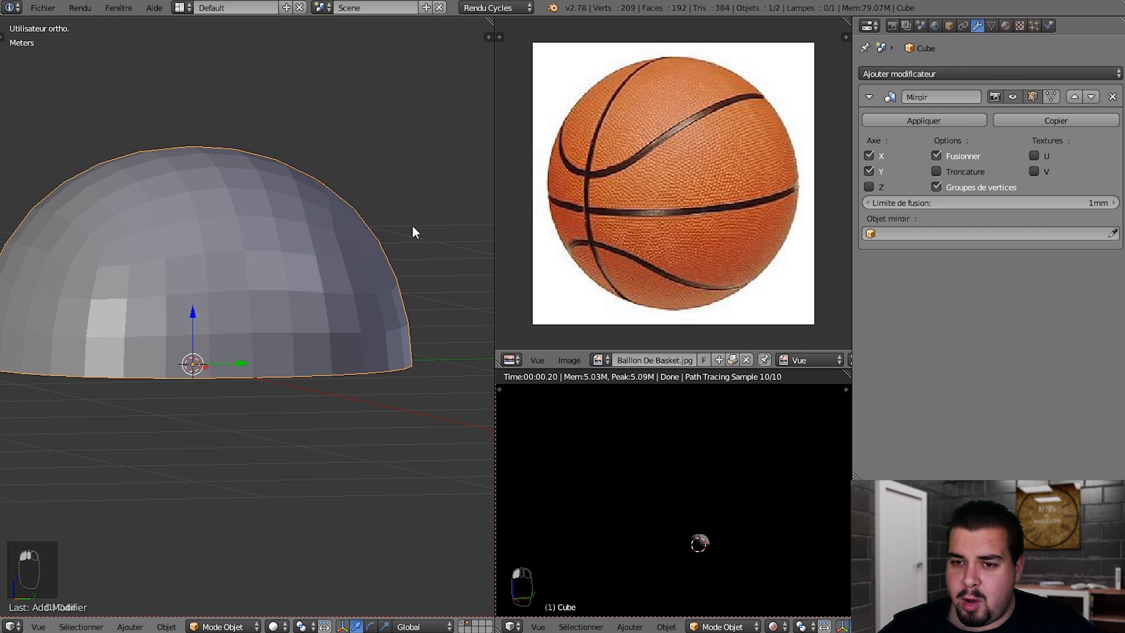
{"action": "left_click", "coordinate": [870, 187]}
{"action": "middle_click_drag", "start_coordinate": [230, 491], "coordinate": [237, 399]}
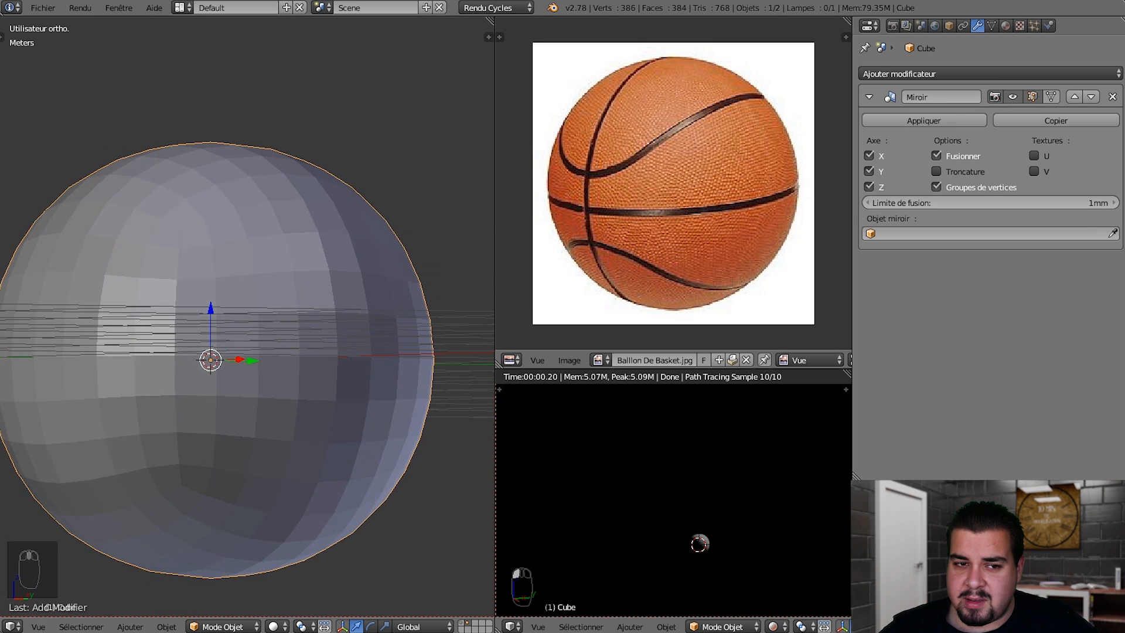
{"action": "left_click", "coordinate": [938, 172]}
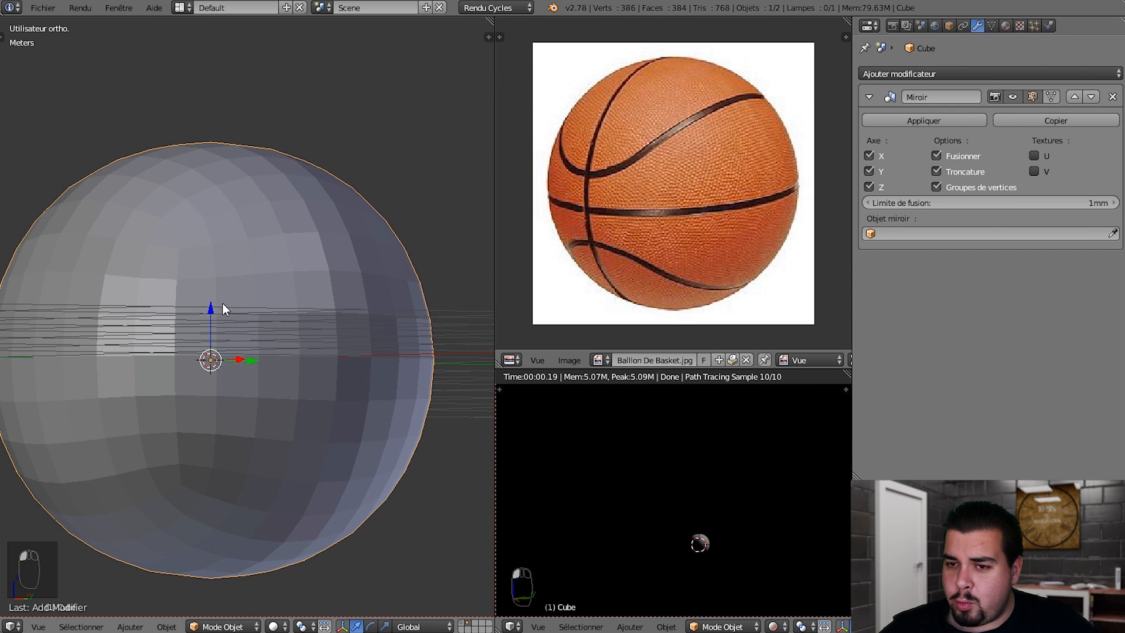
Open the mirrored sphere's mesh for editing and get a close view of the faces on its original eighth
{"action": "middle_click_drag", "start_coordinate": [252, 300], "coordinate": [352, 282]}
{"action": "key", "text": "Tab"}
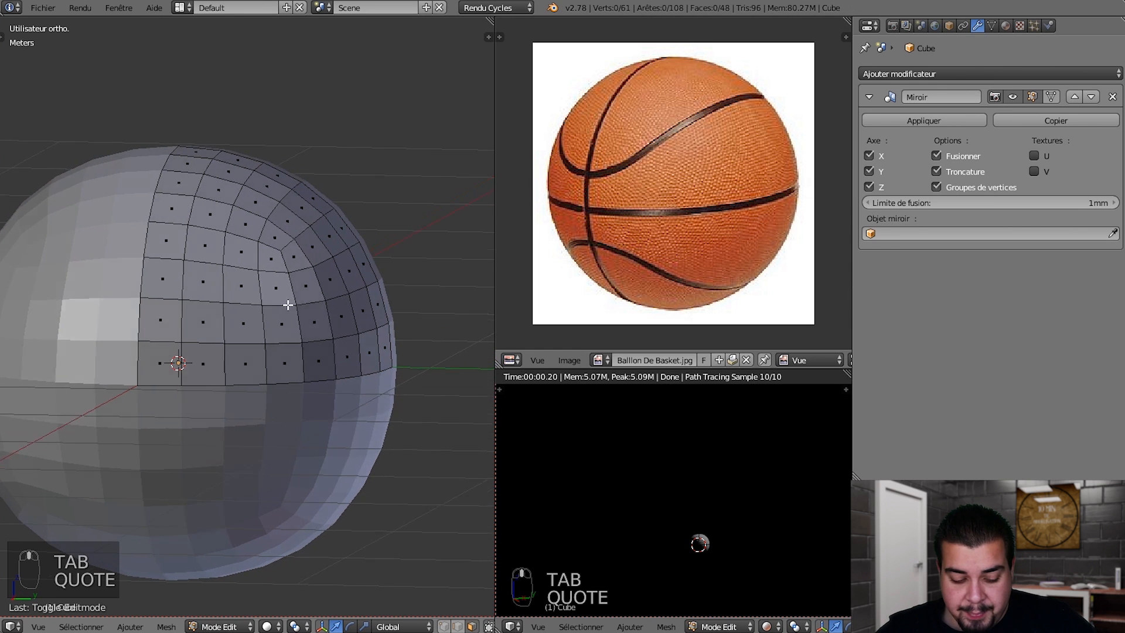
{"action": "middle_click_drag", "start_coordinate": [202, 334], "coordinate": [358, 227], "text": "shift"}
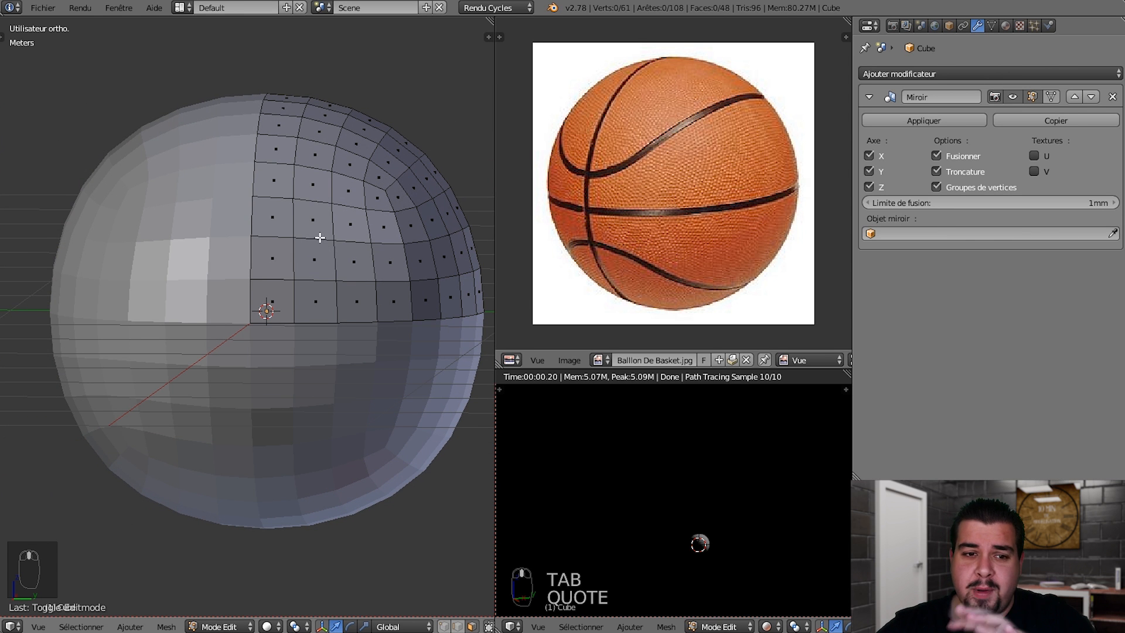
{"action": "middle_click_drag", "start_coordinate": [318, 236], "coordinate": [327, 307]}
{"action": "scroll", "coordinate": [332, 322], "scroll_direction": "up", "scroll_amount": 4}
{"action": "middle_click_drag", "start_coordinate": [338, 347], "coordinate": [397, 178]}
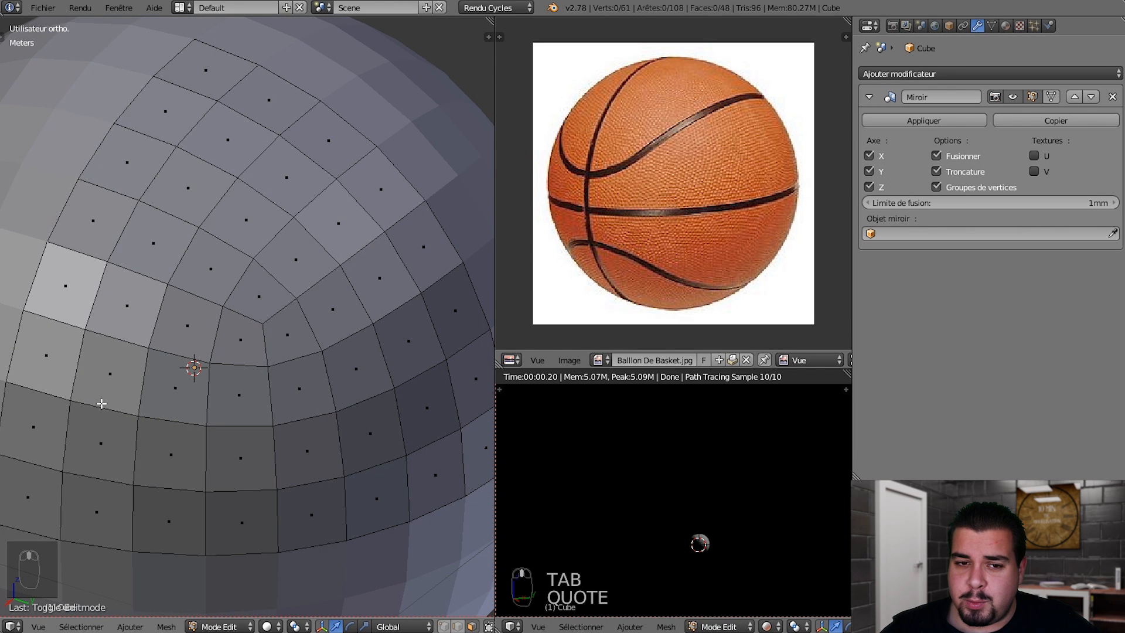
In edge select mode, add a vertical loop cut beside the central mirror seam and slide it by 0.5 toward the seam
{"action": "middle_click_drag", "start_coordinate": [299, 287], "coordinate": [351, 246]}
{"action": "scroll", "coordinate": [397, 250], "scroll_direction": "down", "scroll_amount": 1}
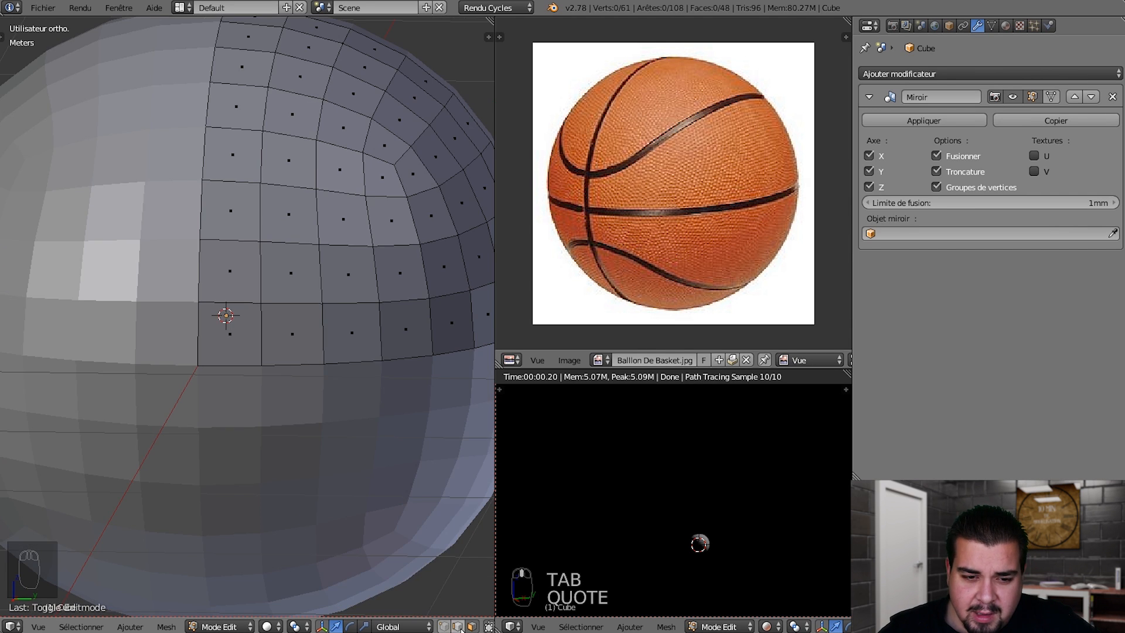
{"action": "left_click", "coordinate": [461, 625]}
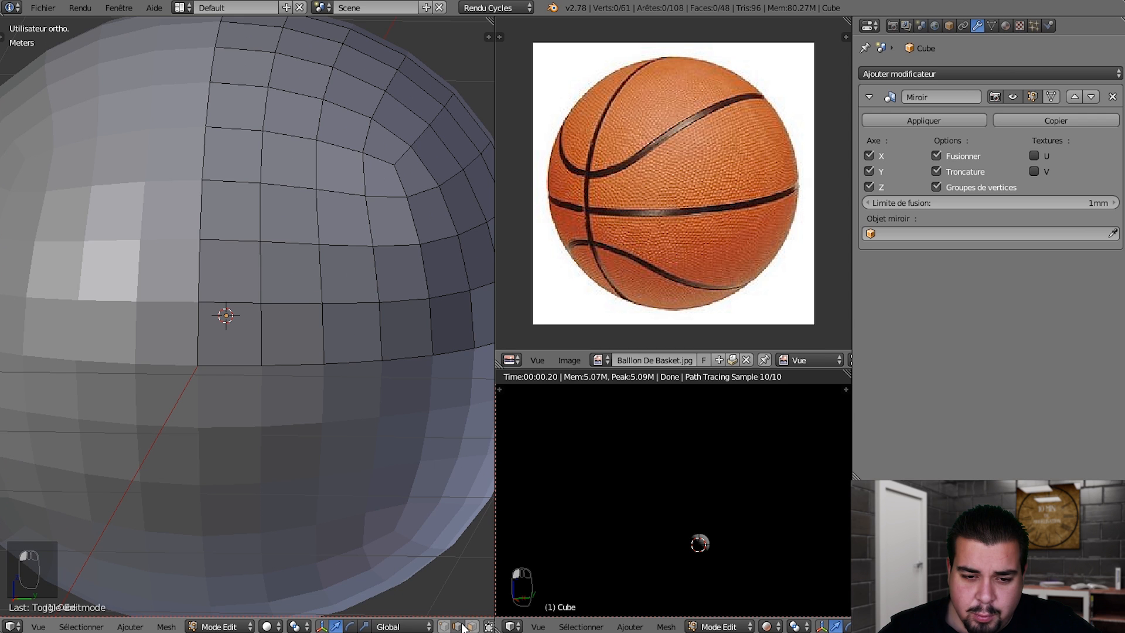
{"action": "middle_click_drag", "start_coordinate": [279, 187], "coordinate": [271, 291], "text": "shift"}
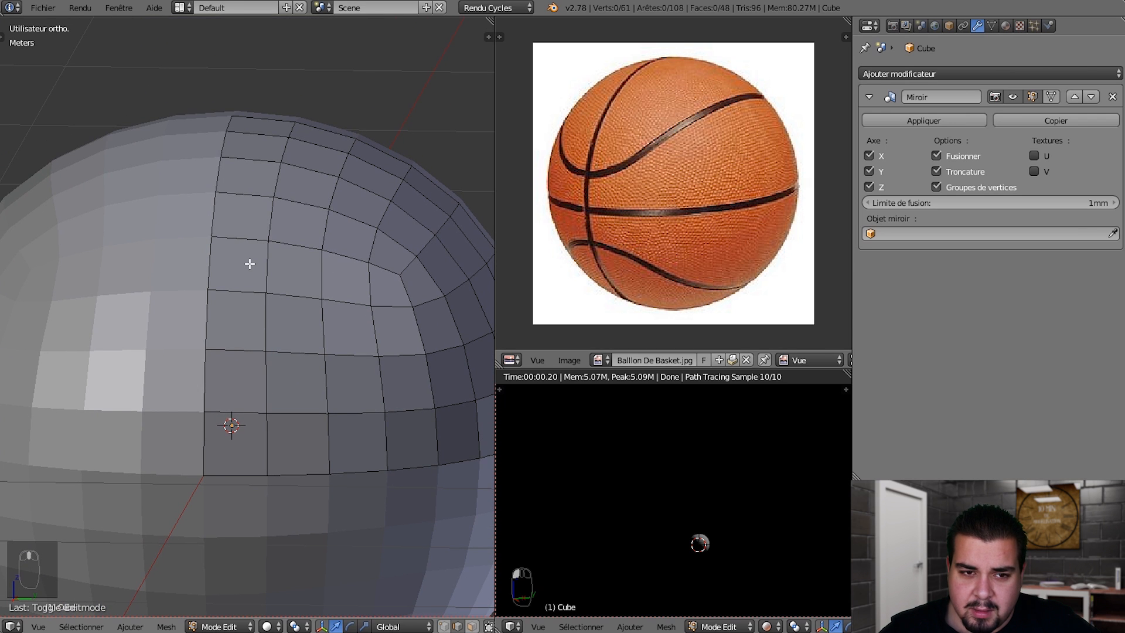
{"action": "key", "text": "ctrl+r"}
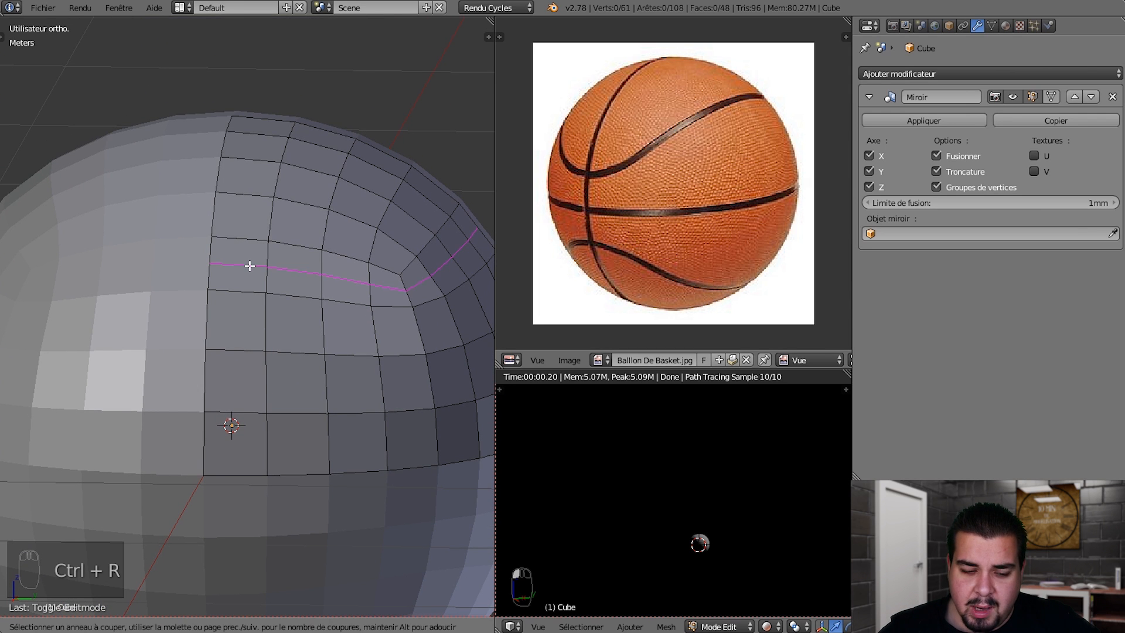
{"action": "left_click", "coordinate": [247, 183]}
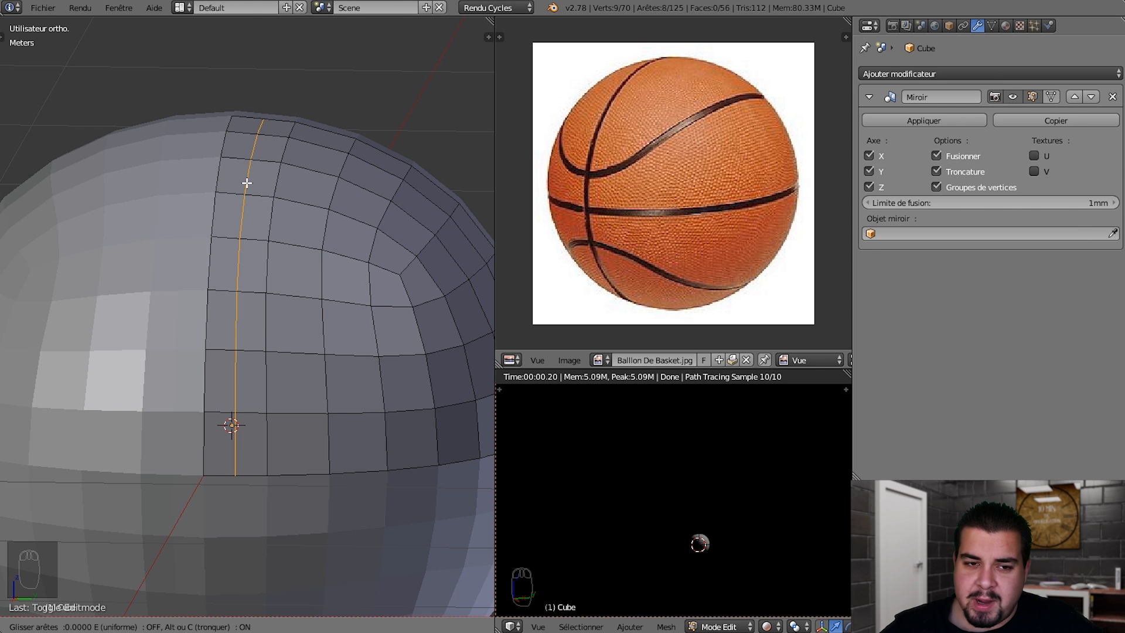
{"action": "type", "text": "0.5"}
{"action": "key", "text": "Return"}
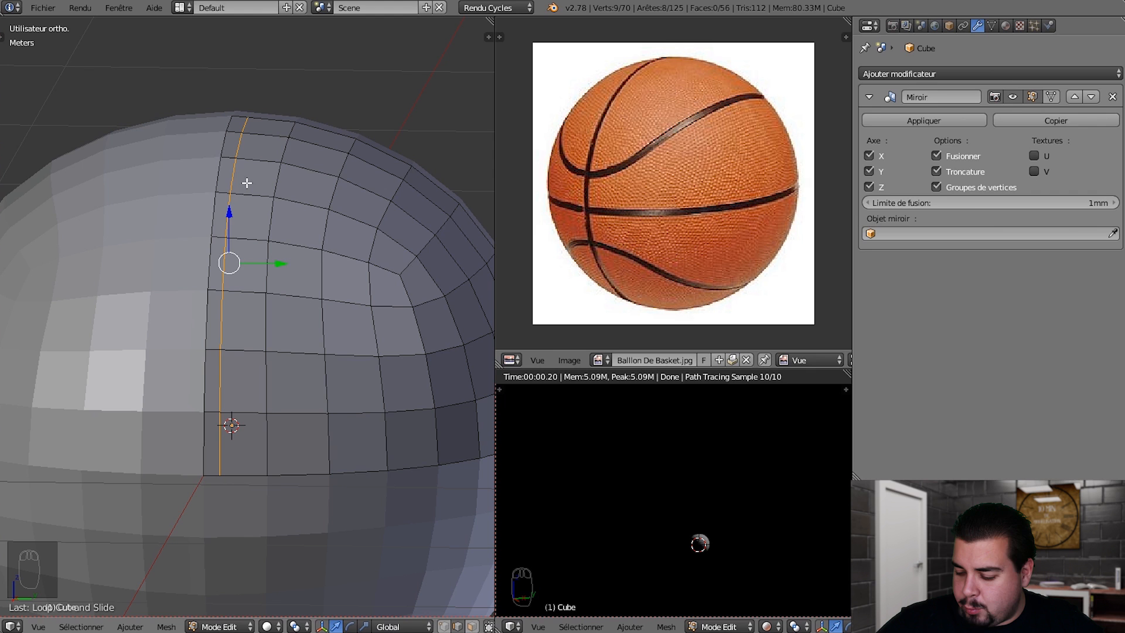
Add a horizontal loop cut just above the equator seam, slid toward that seam, and clear the selection
{"action": "key", "text": "ctrl+r"}
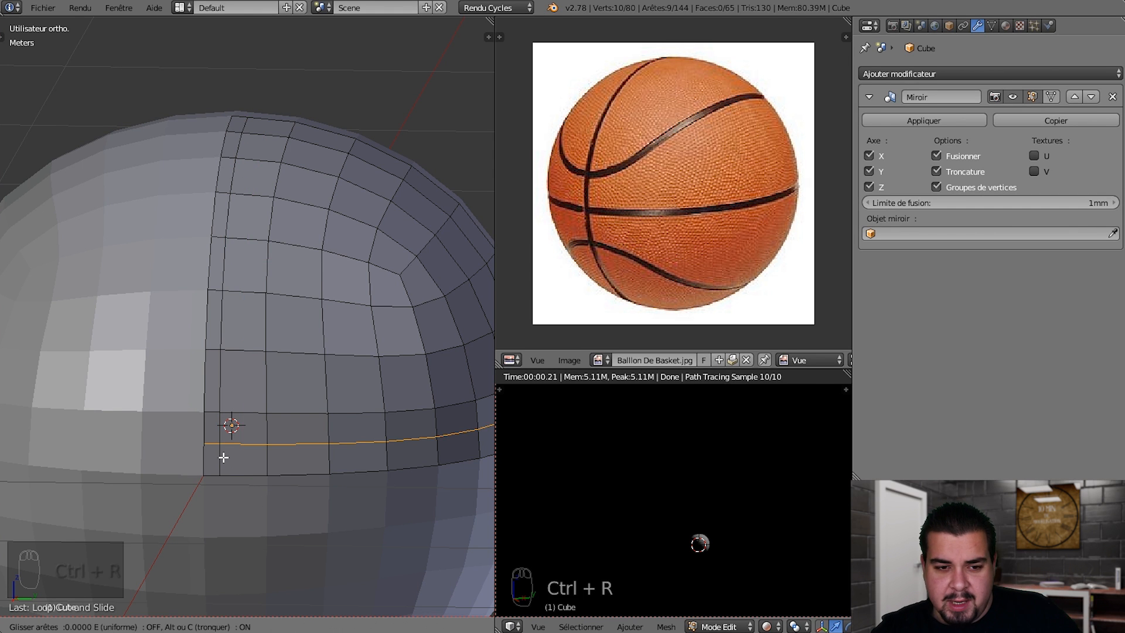
{"action": "left_click", "coordinate": [221, 456]}
{"action": "left_click", "coordinate": [224, 457]}
{"action": "key", "text": "a"}
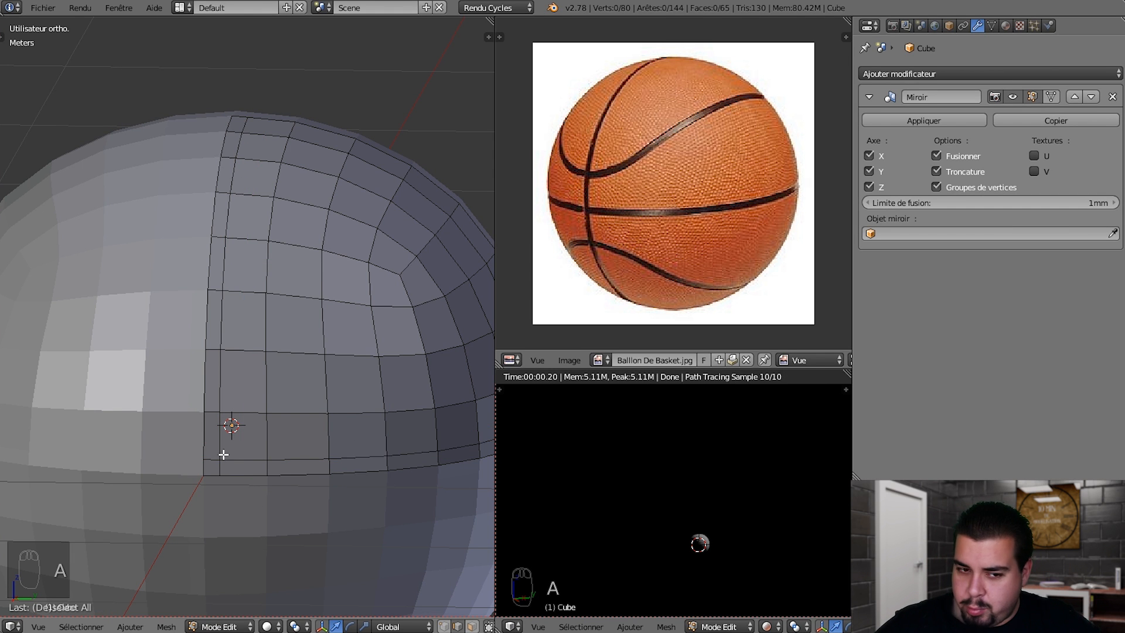
Knife-cut a curved line from the vertex where three edge flows meet down to the vertical loop beside the seam, matching the reference's curved stripe
{"action": "middle_click_drag", "start_coordinate": [255, 436], "coordinate": [237, 381], "text": "shift"}
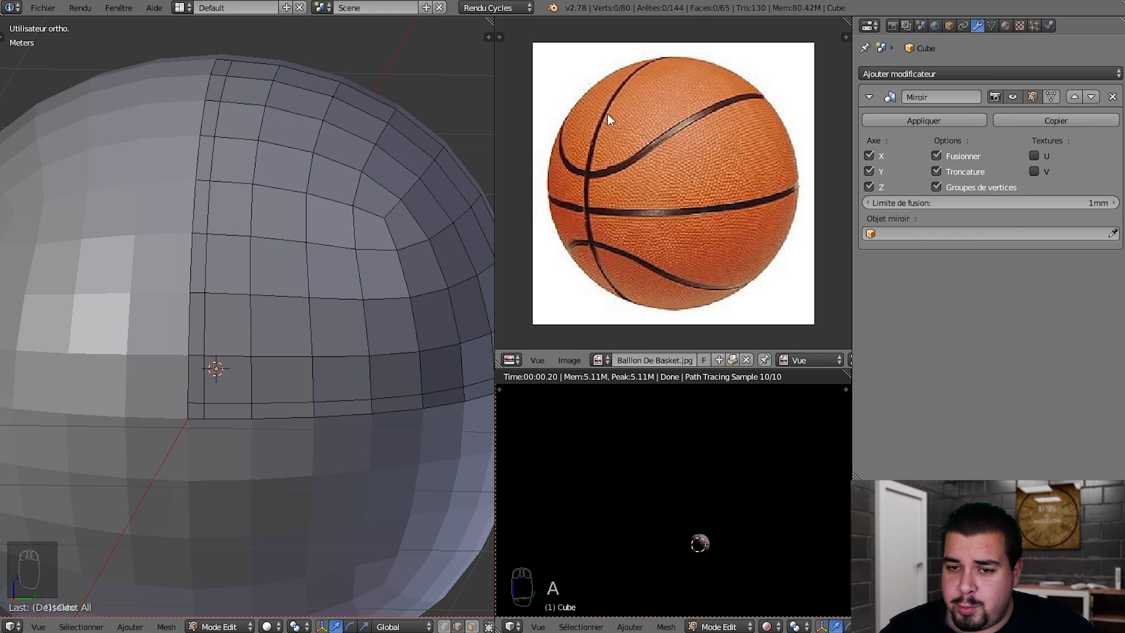
{"action": "middle_click_drag", "start_coordinate": [315, 281], "coordinate": [310, 300], "text": "shift"}
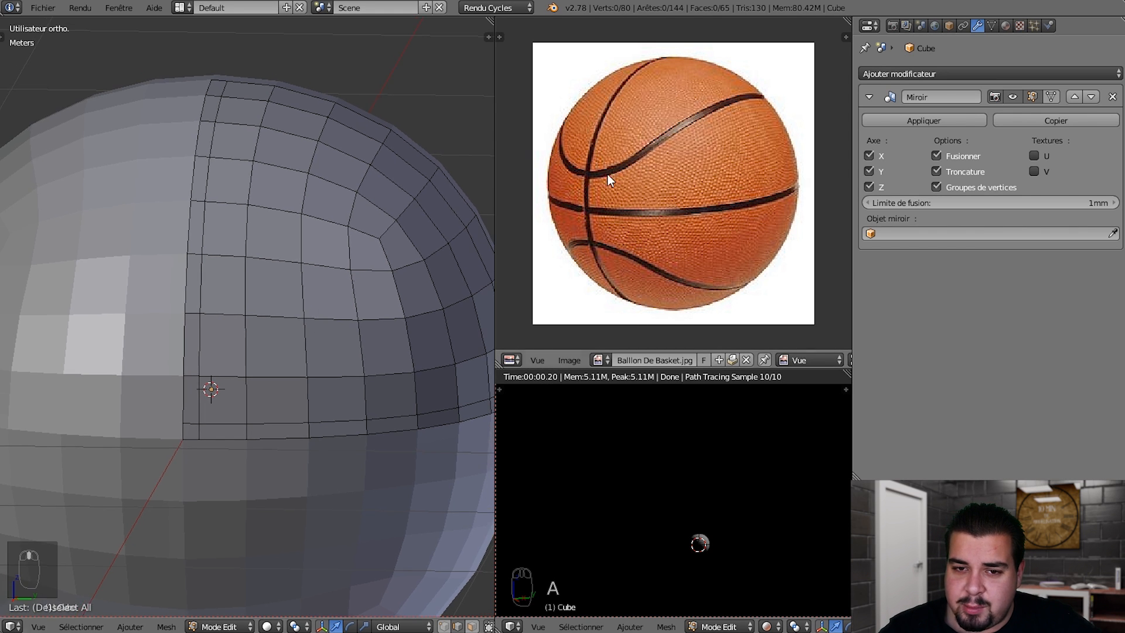
{"action": "middle_click_drag", "start_coordinate": [674, 152], "coordinate": [680, 153]}
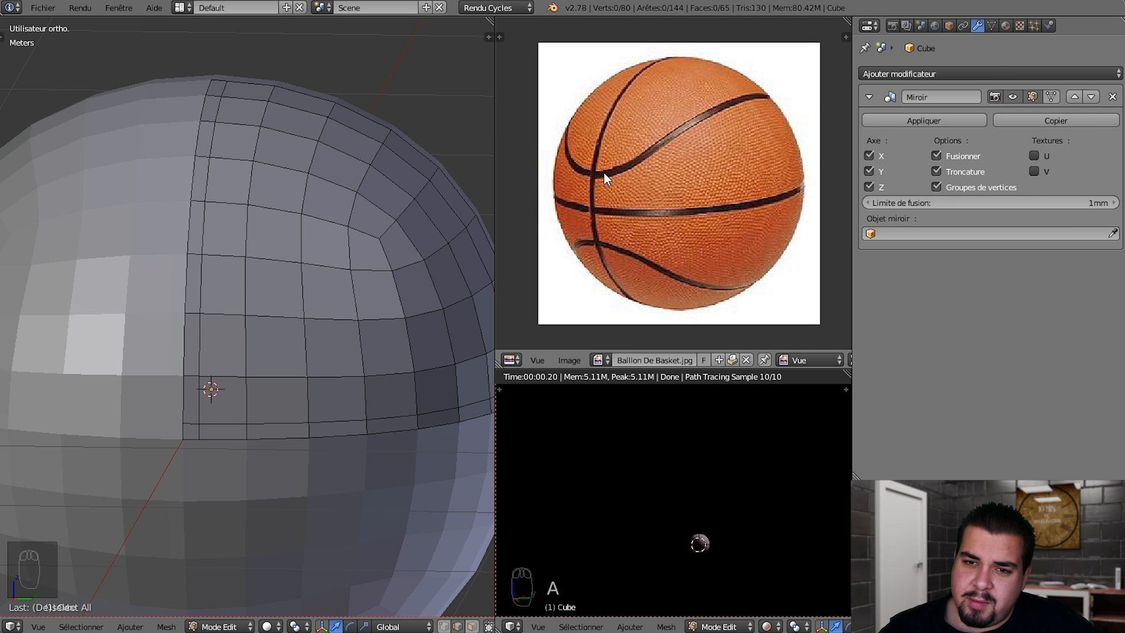
{"action": "middle_click_drag", "start_coordinate": [242, 299], "coordinate": [165, 264]}
{"action": "key", "text": "k"}
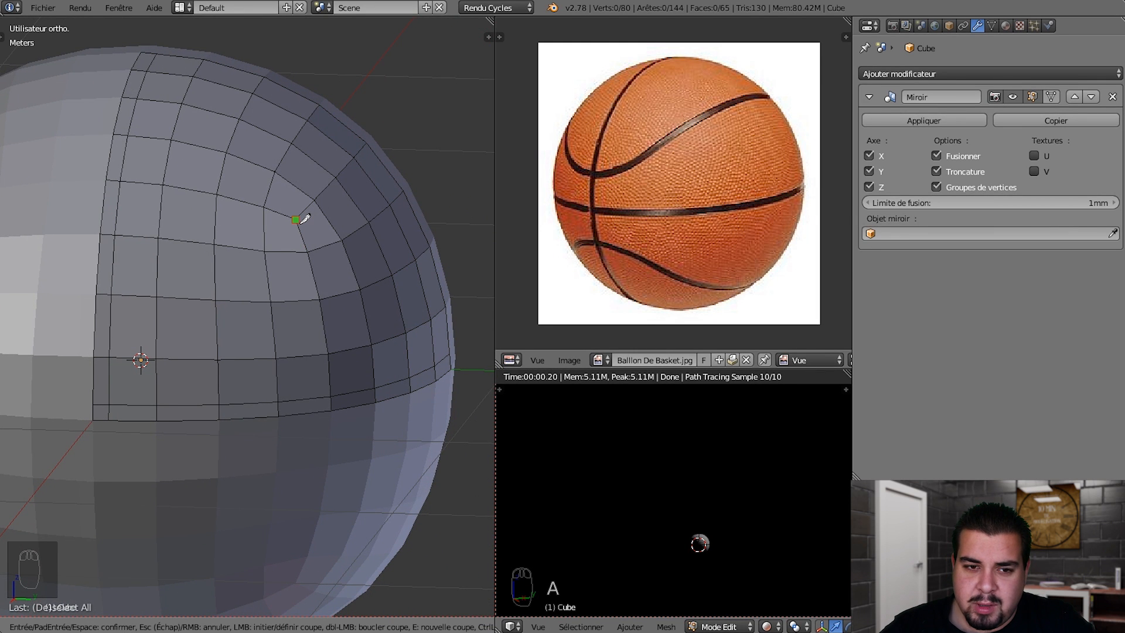
{"action": "left_click", "coordinate": [296, 220]}
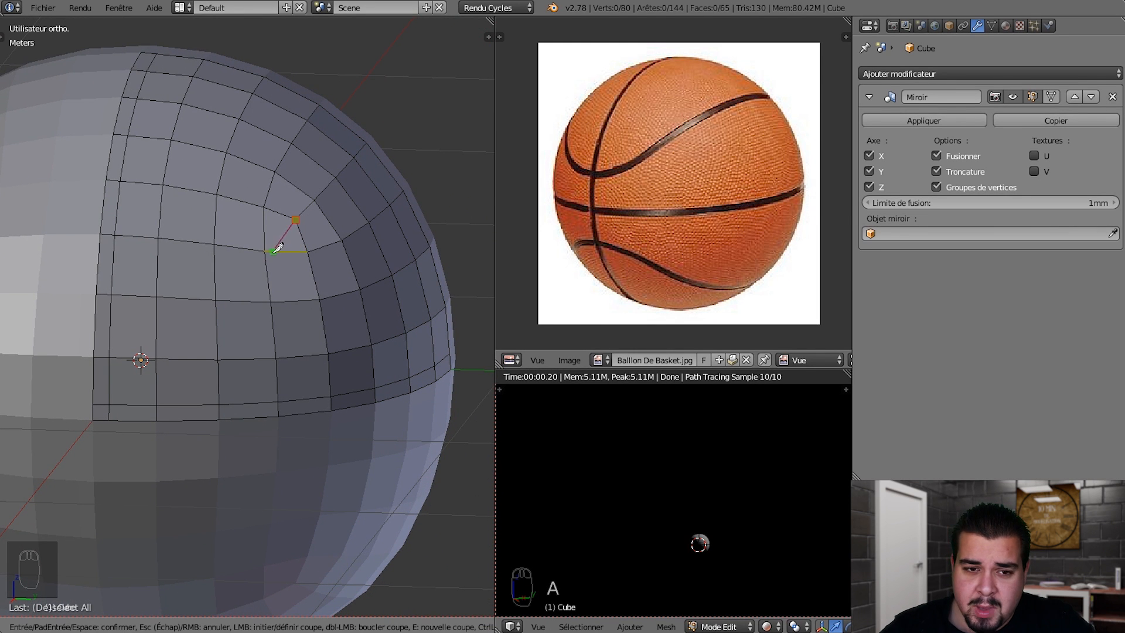
{"action": "left_click", "coordinate": [264, 251]}
{"action": "left_click", "coordinate": [215, 301]}
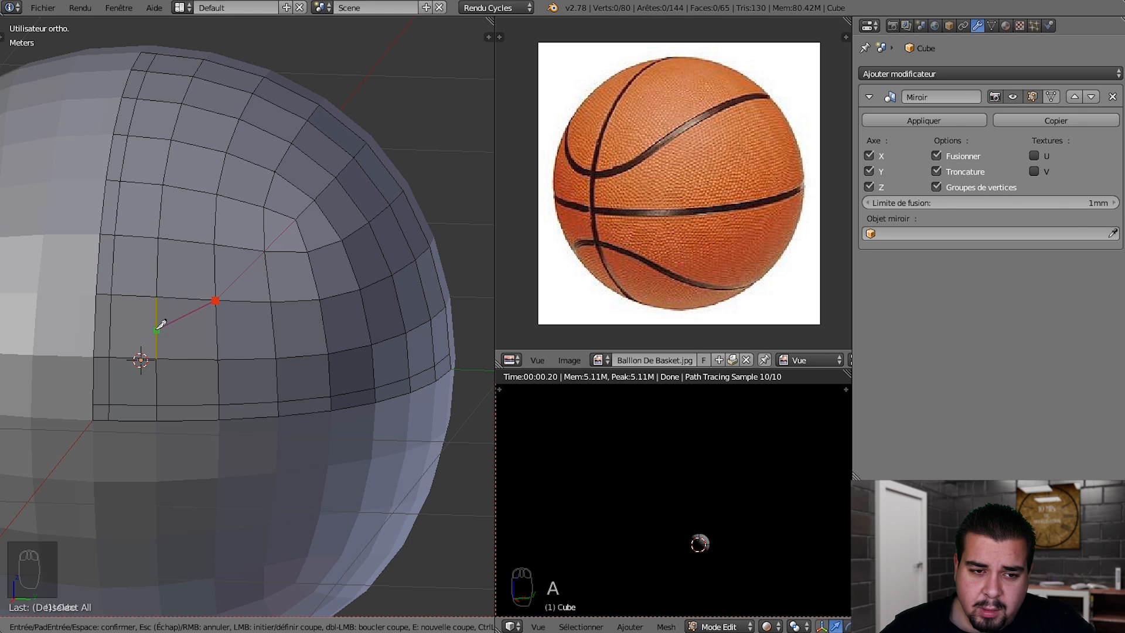
{"action": "left_click", "coordinate": [157, 336]}
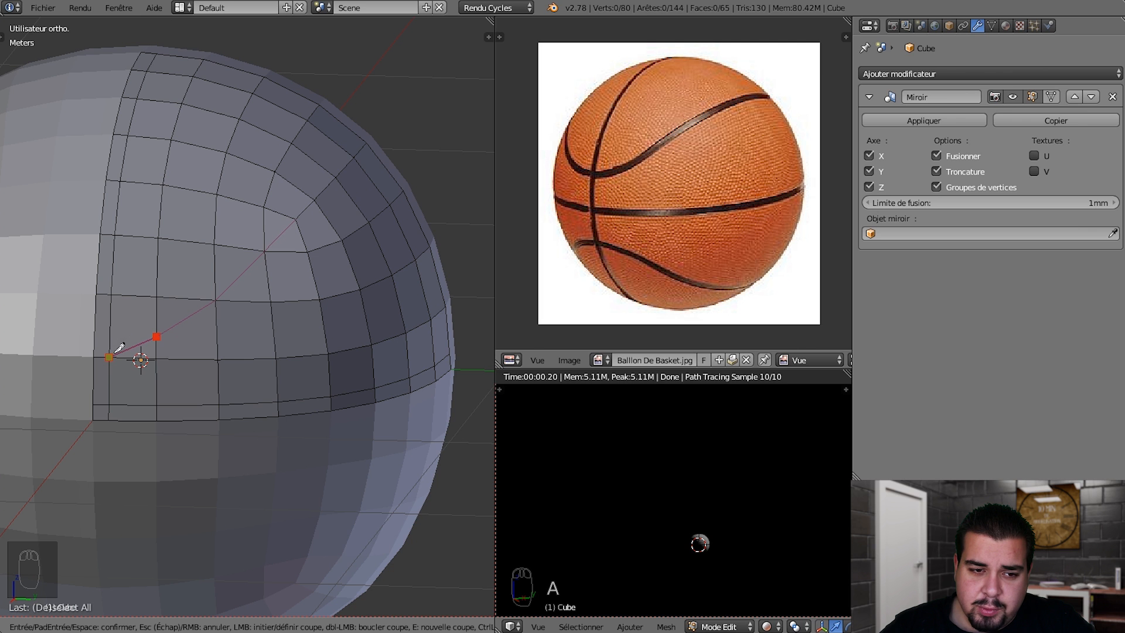
{"action": "left_click", "coordinate": [114, 352]}
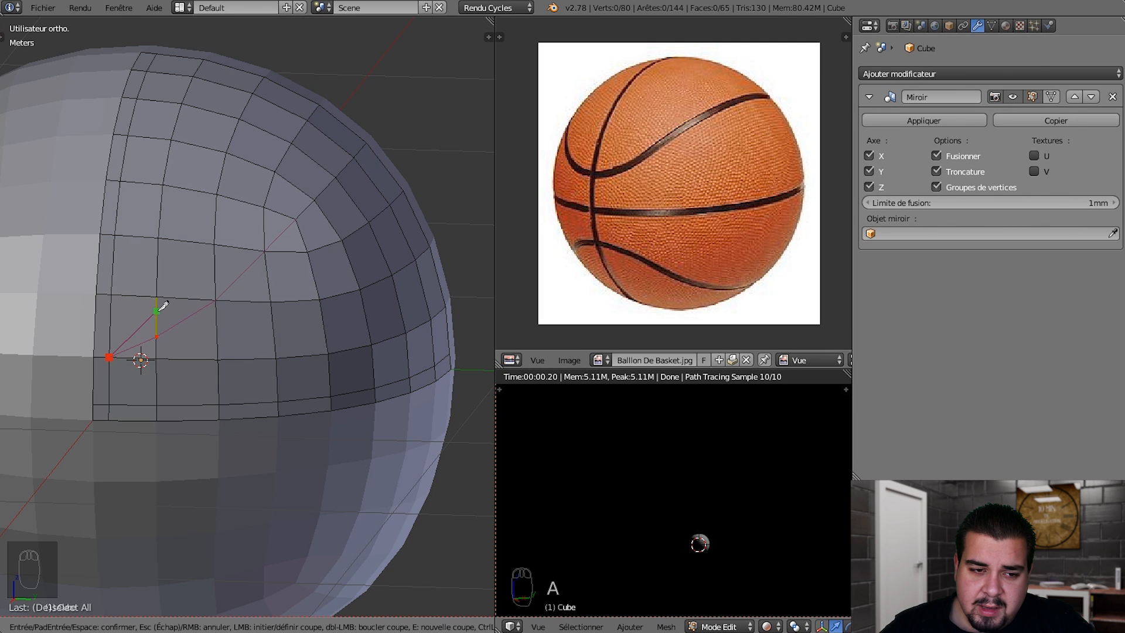
{"action": "key", "text": "Return"}
Bevel the diagonal edge path from the central seam through the knife cut to the eighth's far border into a single-segment band, and deselect everything
{"action": "middle_click_drag", "start_coordinate": [163, 308], "coordinate": [76, 227]}
{"action": "middle_click_drag", "start_coordinate": [167, 198], "coordinate": [117, 237]}
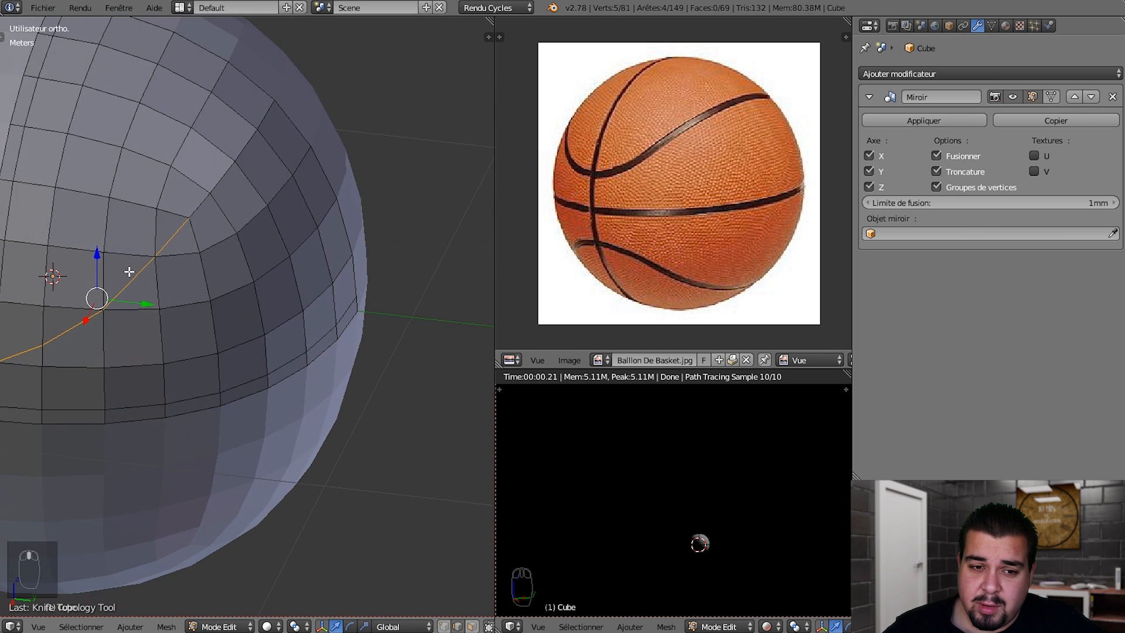
{"action": "middle_click_drag", "start_coordinate": [126, 288], "coordinate": [178, 180], "text": "shift"}
{"action": "middle_click_drag", "start_coordinate": [169, 242], "coordinate": [170, 298]}
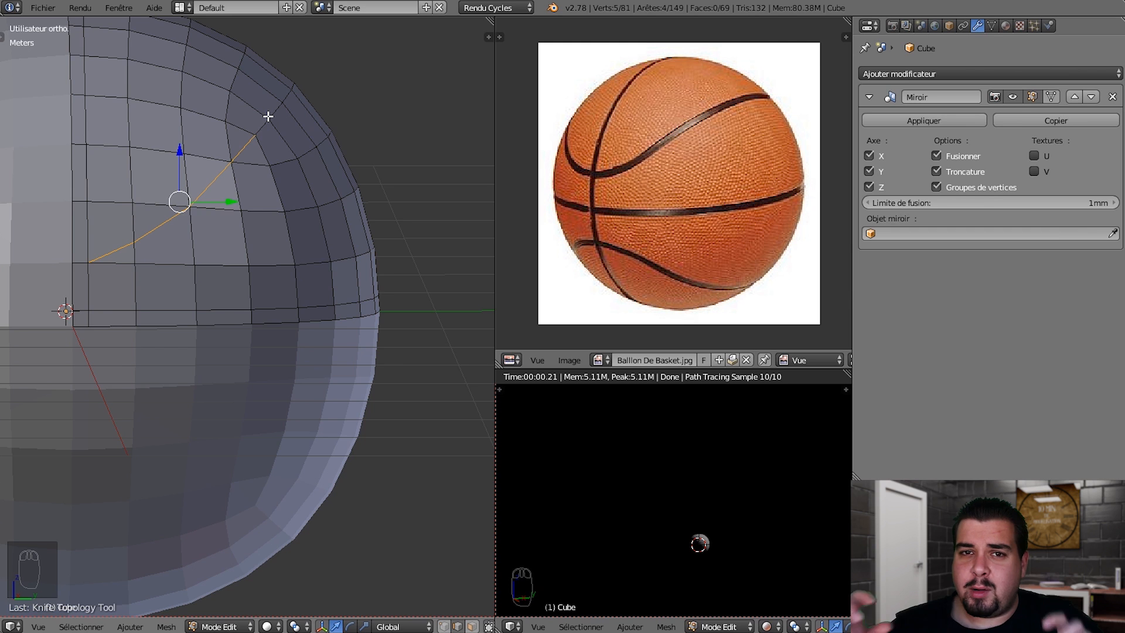
{"action": "middle_click_drag", "start_coordinate": [196, 238], "coordinate": [266, 298], "text": "shift"}
{"action": "middle_click_drag", "start_coordinate": [280, 251], "coordinate": [277, 250]}
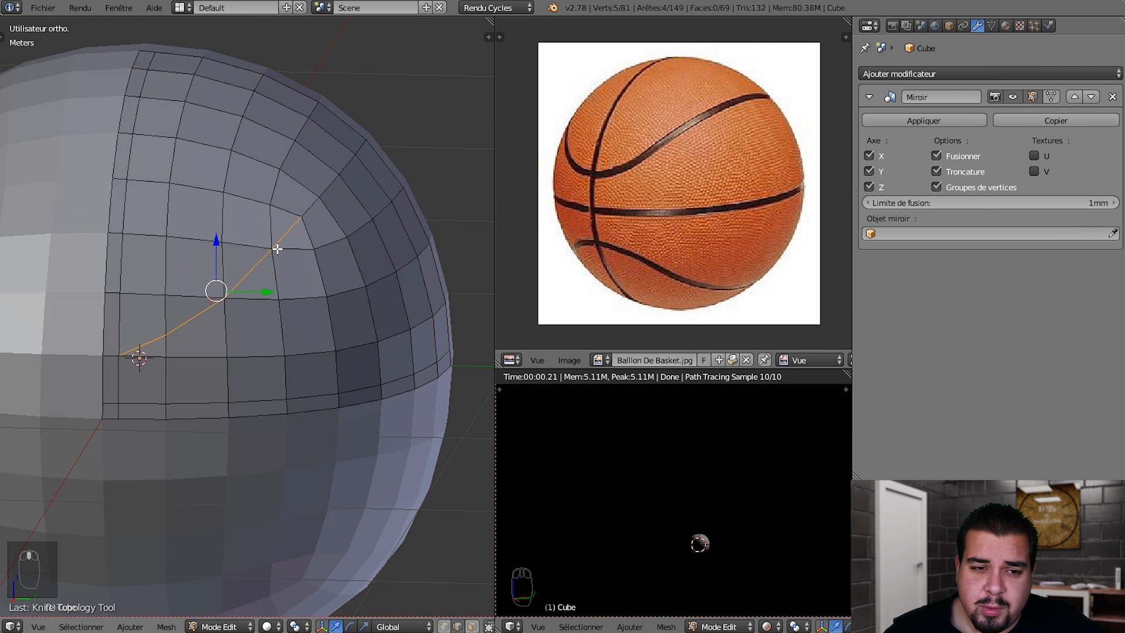
{"action": "key", "text": "a"}
{"action": "middle_click_drag", "start_coordinate": [283, 303], "coordinate": [389, 221]}
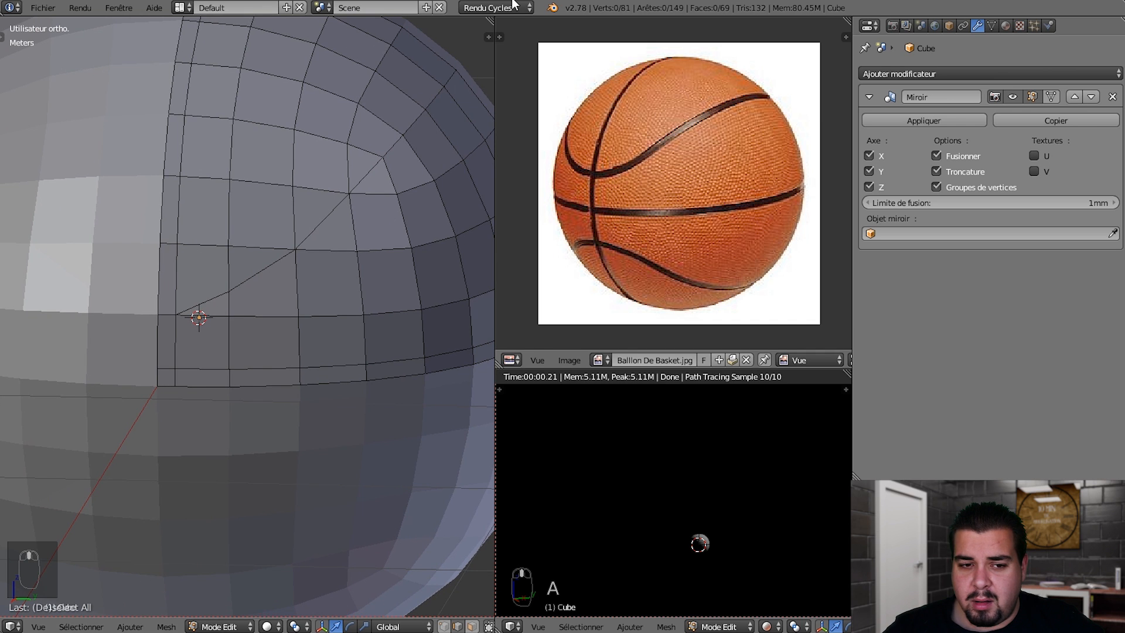
{"action": "right_click", "coordinate": [163, 317]}
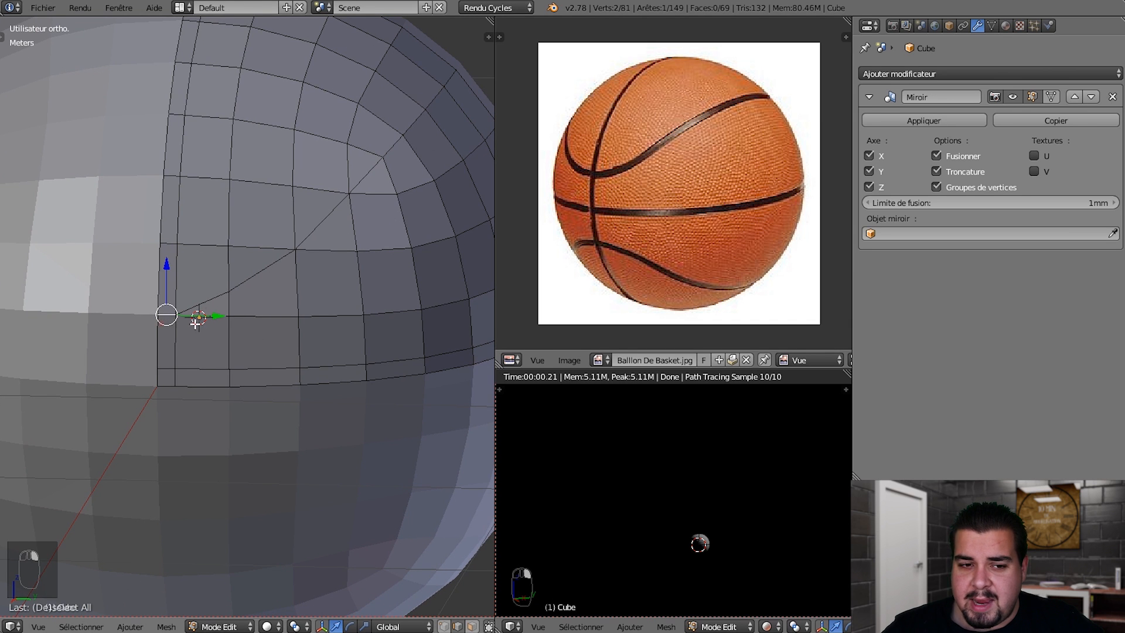
{"action": "right_click", "coordinate": [209, 305], "text": "shift"}
{"action": "right_click", "coordinate": [160, 322], "text": "alt+shift"}
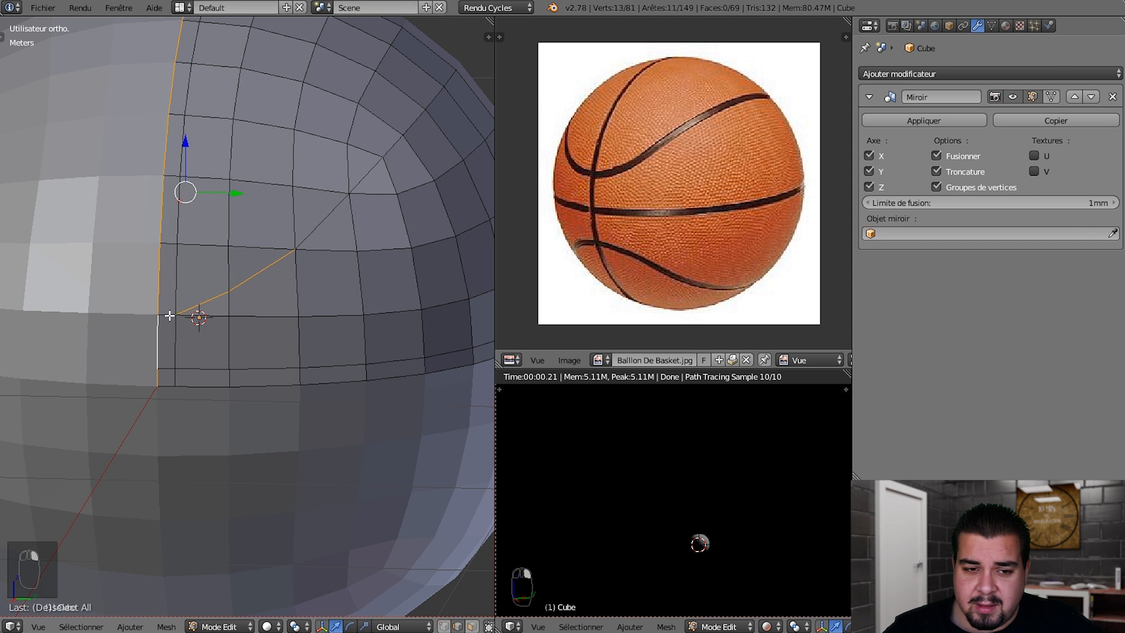
{"action": "key", "text": "ctrl+b"}
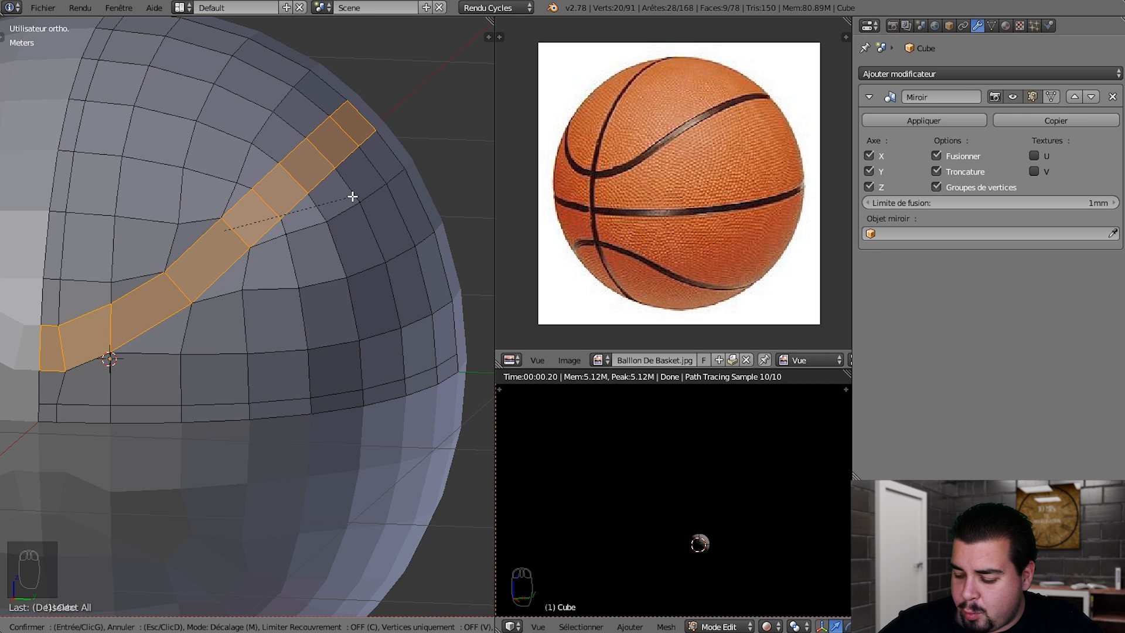
{"action": "key", "text": "a"}
Add a centred loop cut in each of the two narrow strips, along the vertical seam and along the equator seam
{"action": "key", "text": "ctrl+r"}
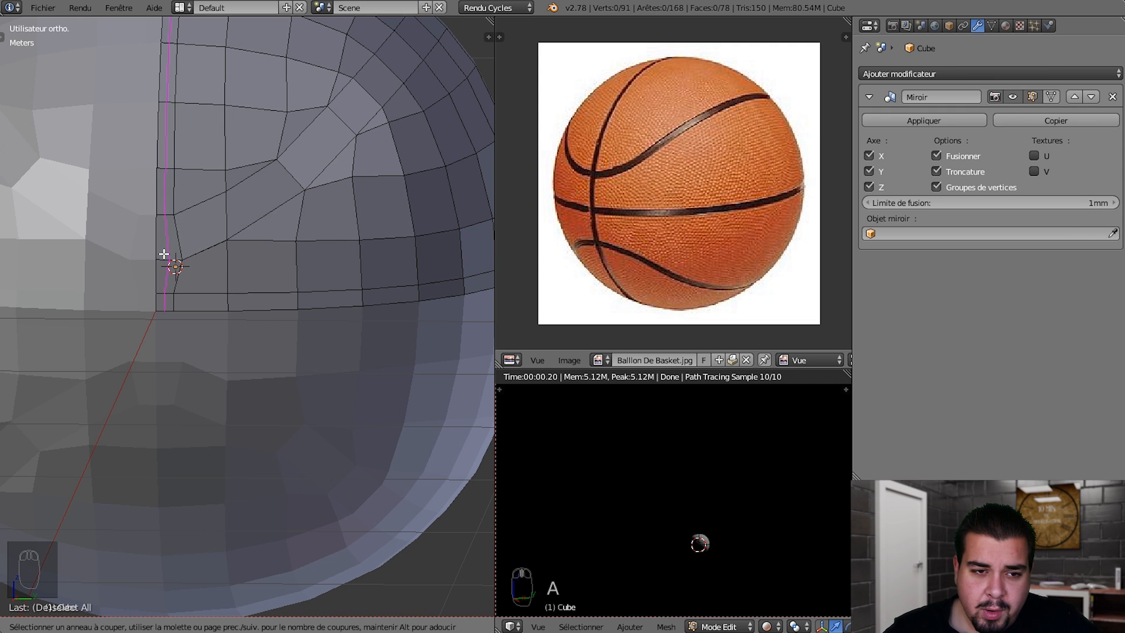
{"action": "left_click", "coordinate": [164, 253]}
{"action": "left_click", "coordinate": [164, 254]}
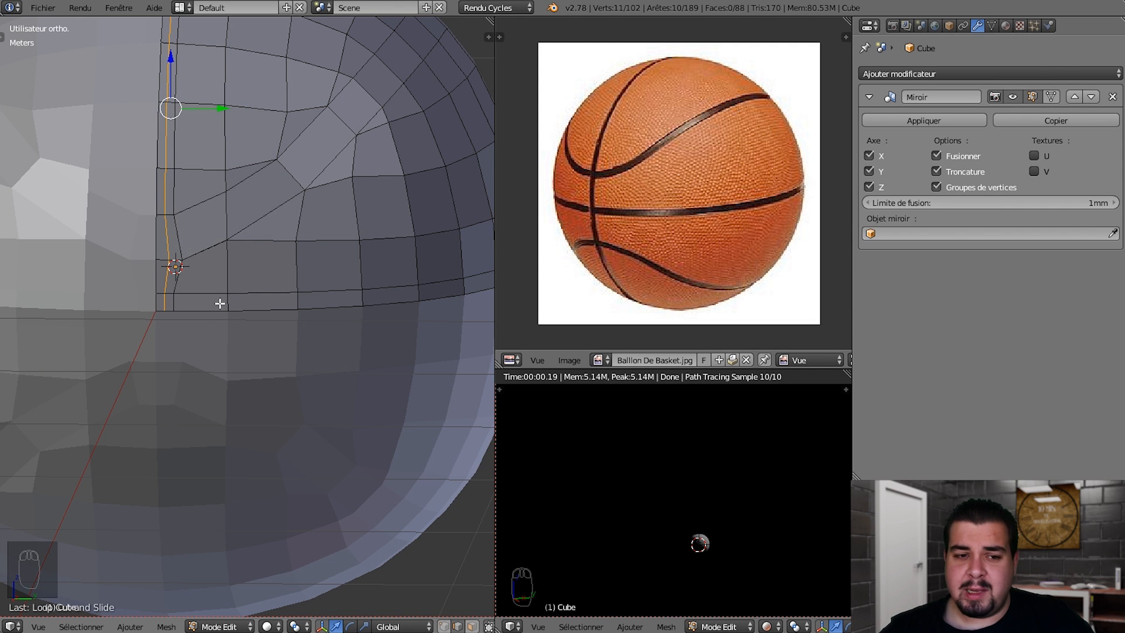
{"action": "key", "text": "ctrl+r"}
{"action": "left_click", "coordinate": [159, 304]}
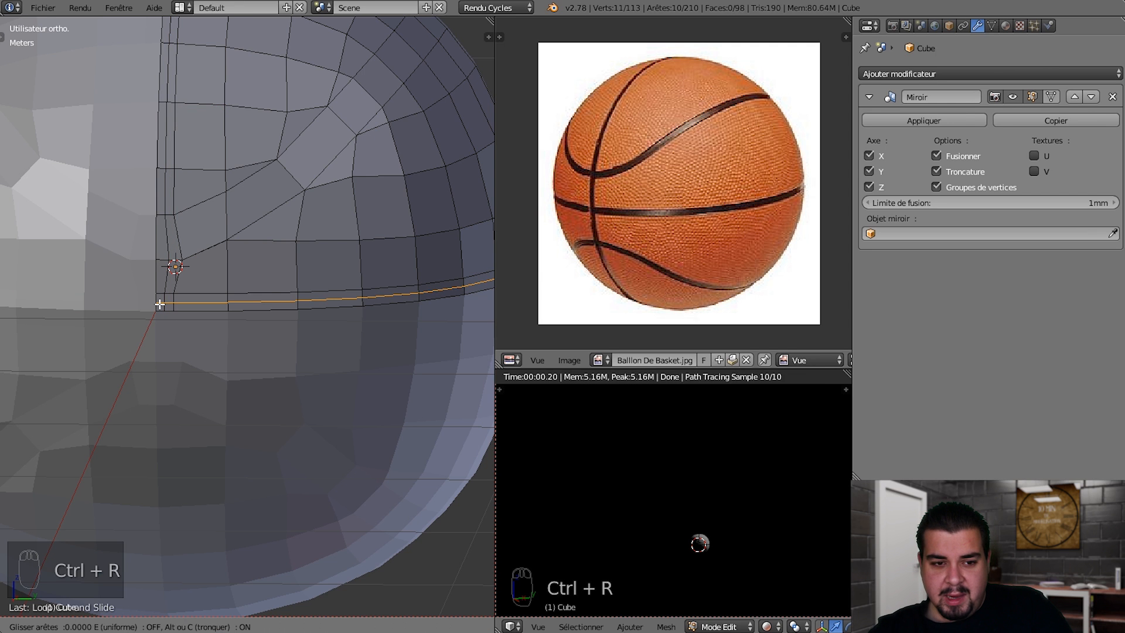
{"action": "left_click", "coordinate": [159, 304]}
{"action": "middle_click_drag", "start_coordinate": [249, 234], "coordinate": [230, 276], "text": "shift"}
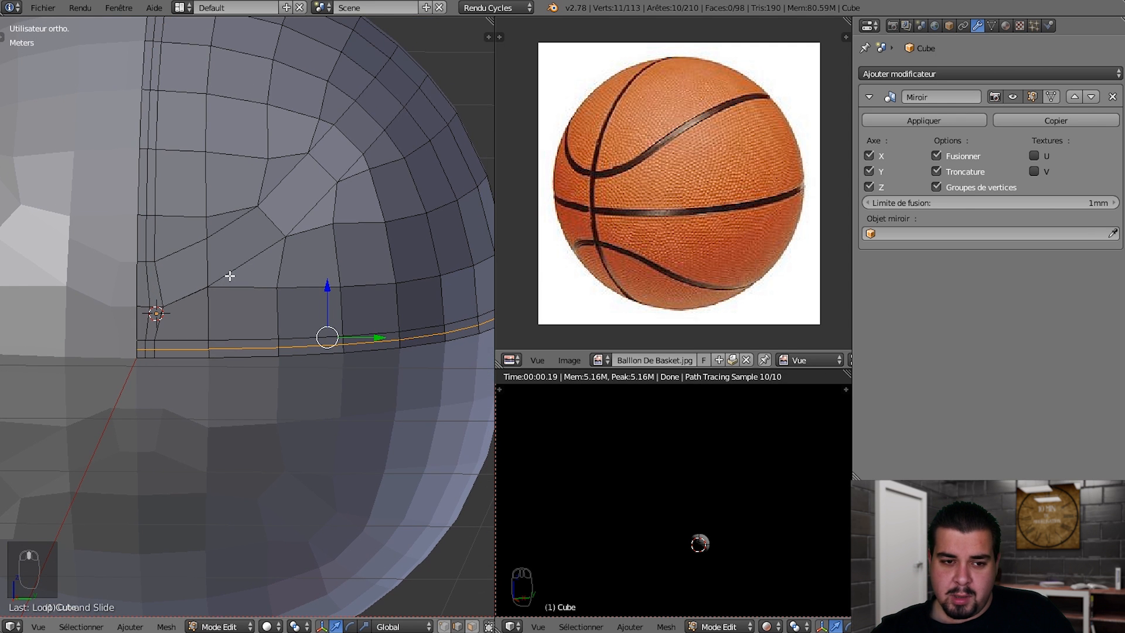
Divide the bevelled diagonal band lengthwise into four strips with three centred loop cuts, and clear the selection
{"action": "key", "text": "ctrl+r"}
{"action": "left_click", "coordinate": [143, 292]}
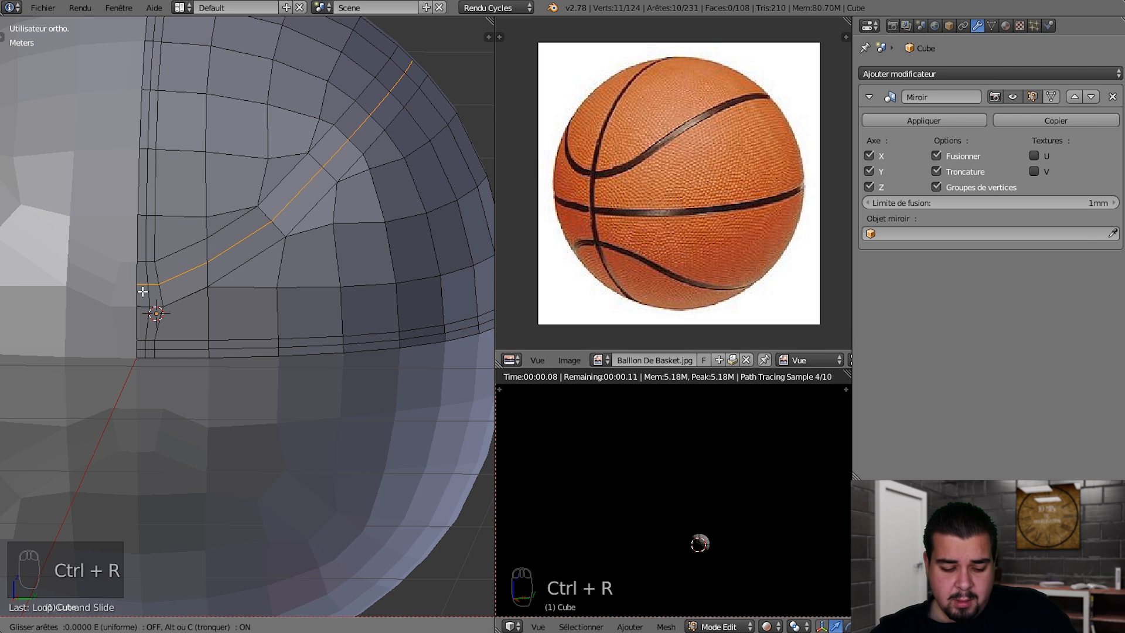
{"action": "left_click", "coordinate": [143, 291]}
{"action": "key", "text": "ctrl+r"}
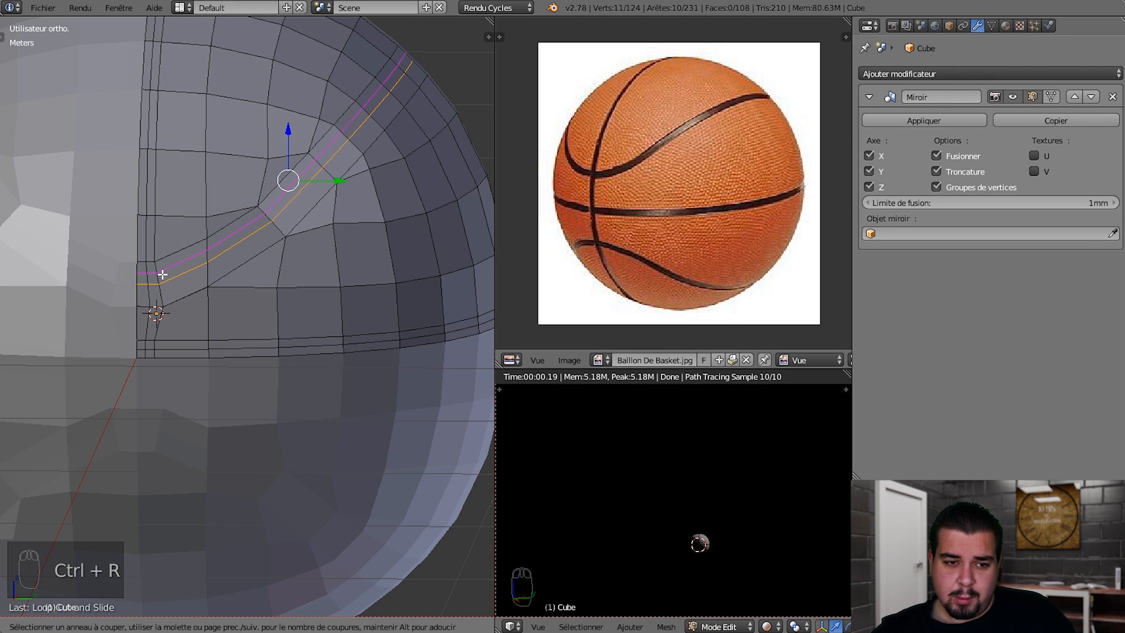
{"action": "left_click", "coordinate": [147, 276]}
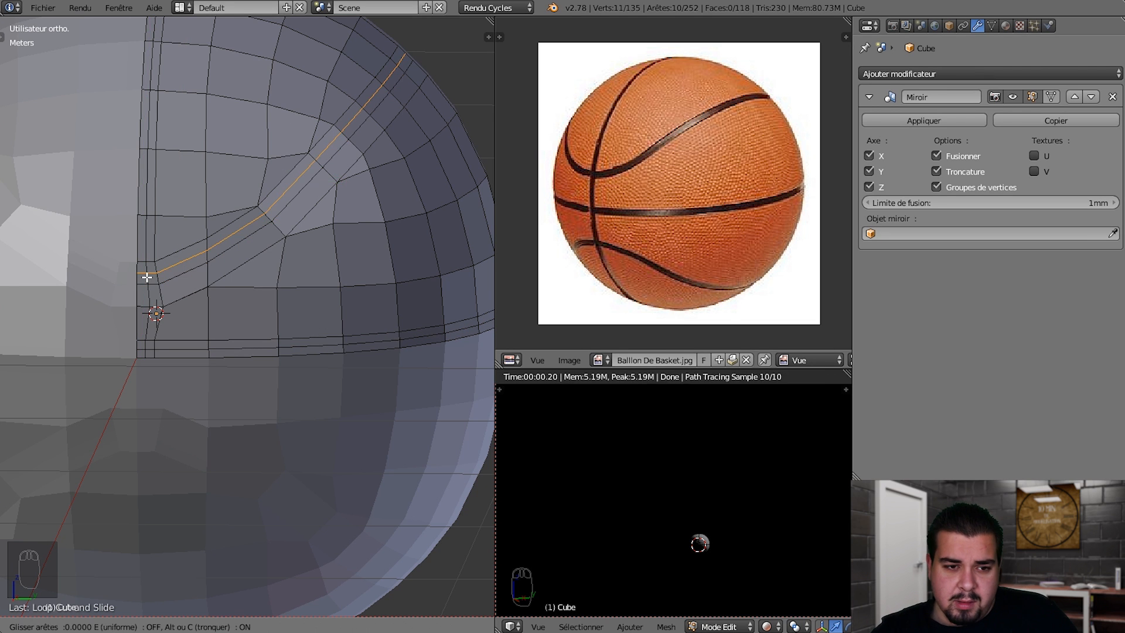
{"action": "left_click", "coordinate": [147, 275]}
{"action": "key", "text": "ctrl+r"}
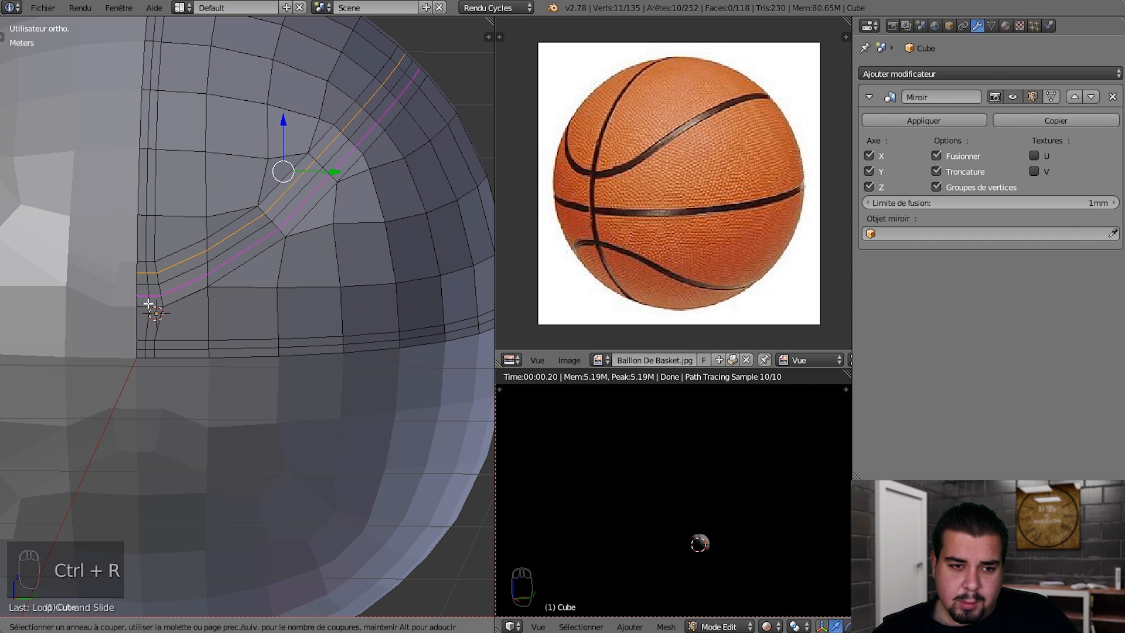
{"action": "left_click", "coordinate": [146, 301]}
{"action": "left_click", "coordinate": [146, 301]}
{"action": "key", "text": "a"}
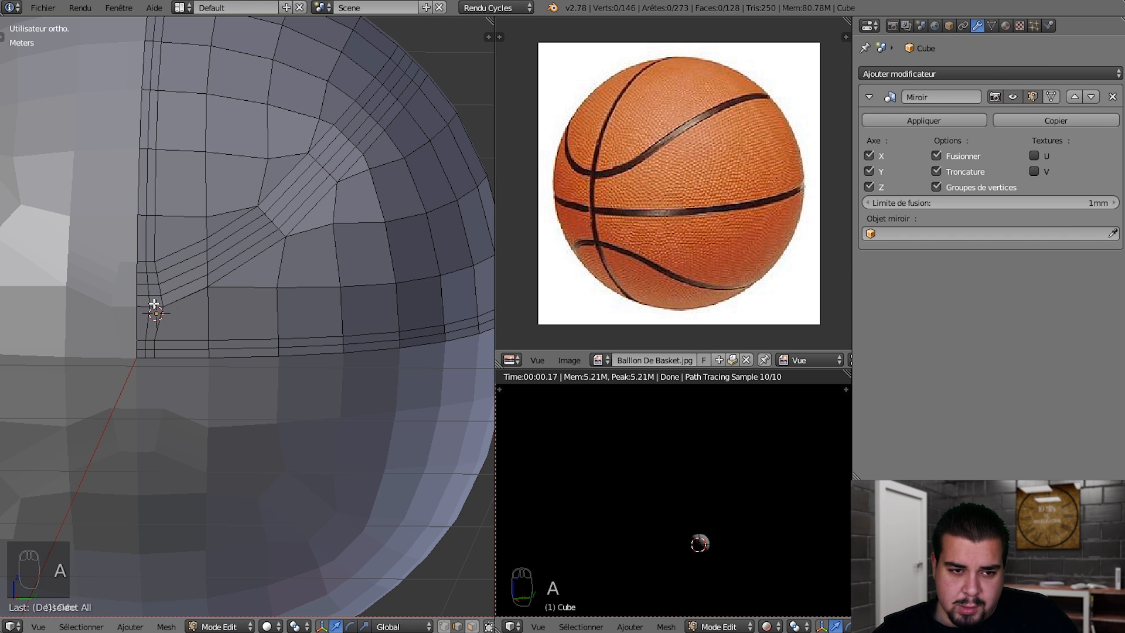
In face select mode, select the outermost face strips along the vertical seam and the equator seam of the eighth
{"action": "key", "text": "3"}
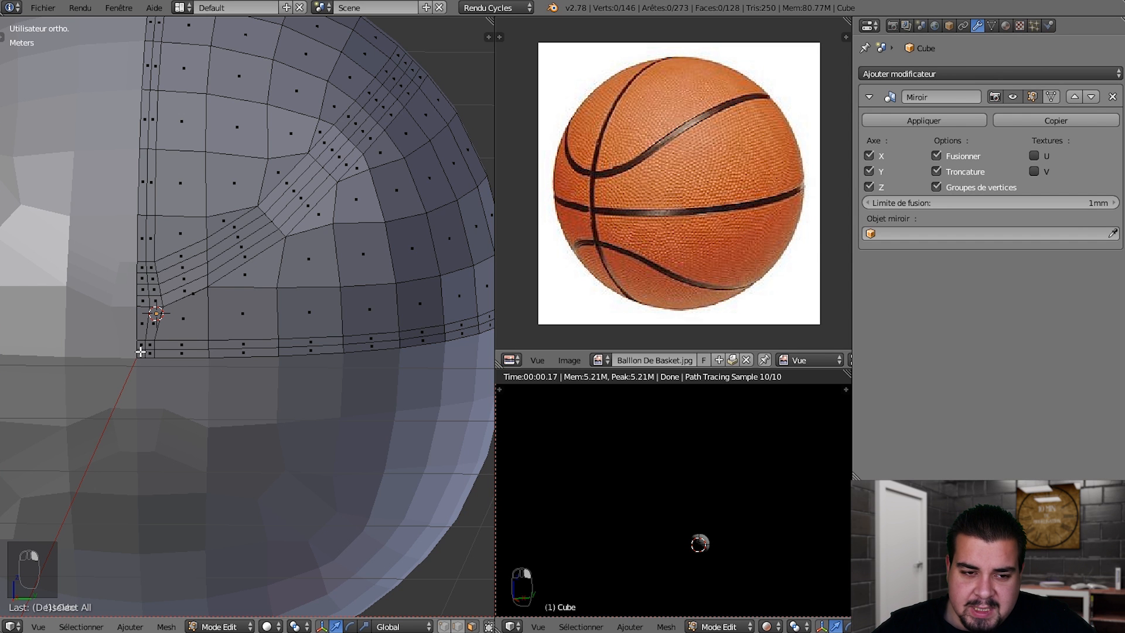
{"action": "right_click", "coordinate": [142, 353], "text": "alt"}
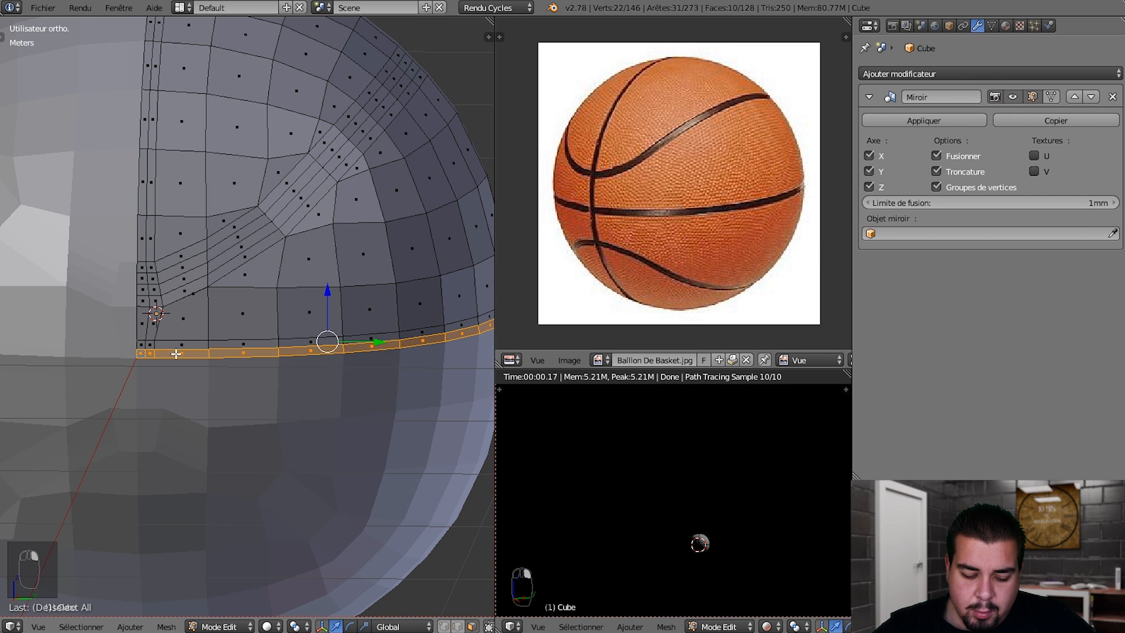
{"action": "key", "text": "ctrl+z"}
{"action": "middle_click_drag", "start_coordinate": [171, 208], "coordinate": [226, 407]}
{"action": "right_click", "coordinate": [201, 235], "text": "ctrl"}
{"action": "middle_click_drag", "start_coordinate": [291, 518], "coordinate": [163, 458]}
{"action": "right_click", "coordinate": [169, 453], "text": "shift"}
Add the two middle face strips of the diagonal band to the selection, from its far border back to the central seam
{"action": "middle_click_drag", "start_coordinate": [427, 257], "coordinate": [178, 324]}
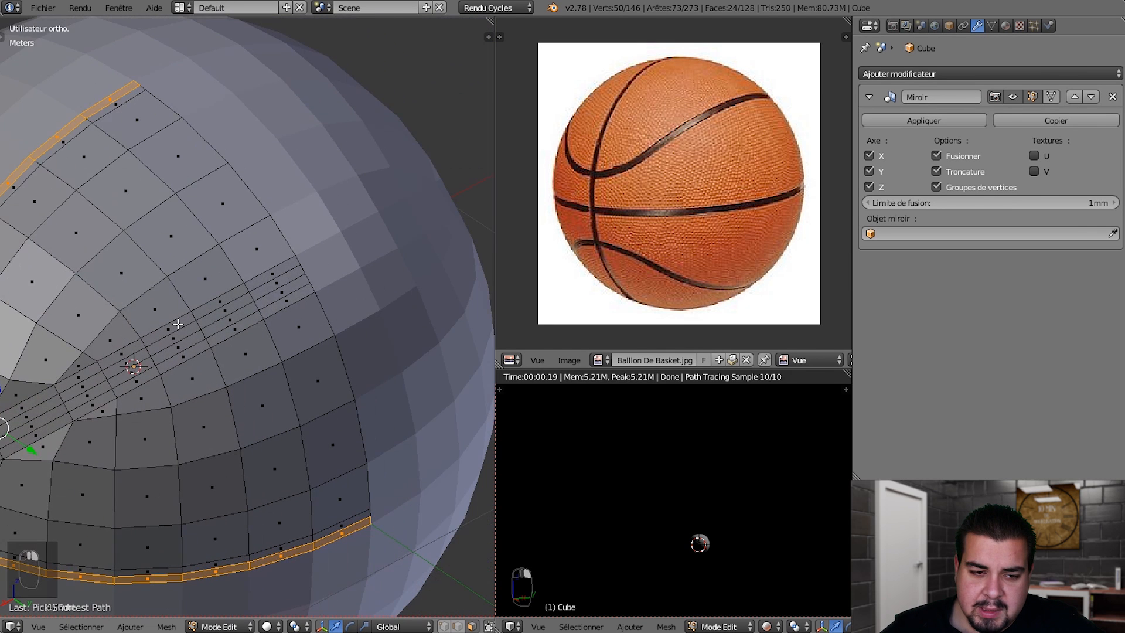
{"action": "right_click", "coordinate": [287, 304], "text": "ctrl"}
{"action": "right_click", "coordinate": [280, 280], "text": "shift"}
{"action": "middle_click_drag", "start_coordinate": [154, 447], "coordinate": [475, 325], "text": "shift"}
{"action": "right_click", "coordinate": [210, 334], "text": "ctrl"}
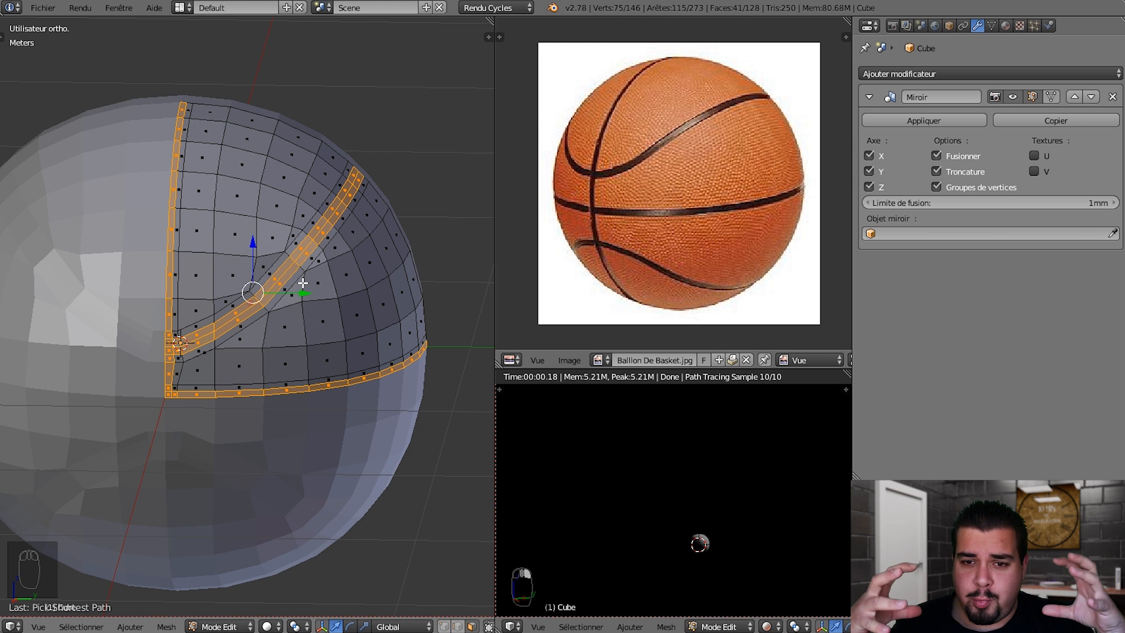
Set the pivot point to the 3D cursor and scale the selected strips slightly inward to sink the grooves
{"action": "left_click", "coordinate": [296, 626]}
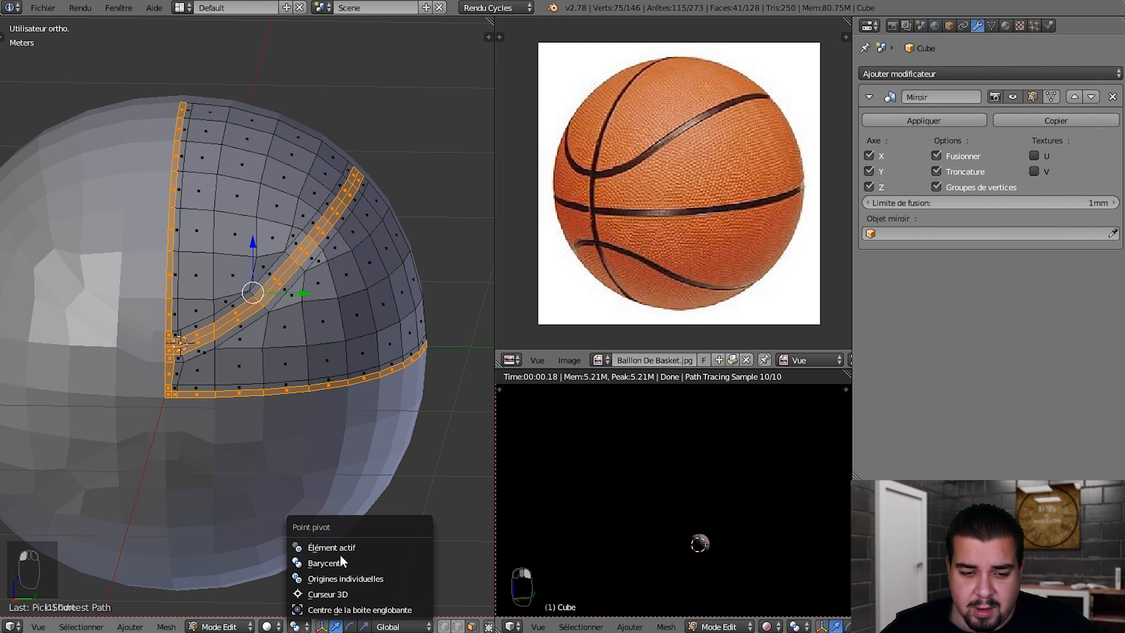
{"action": "left_click", "coordinate": [350, 593]}
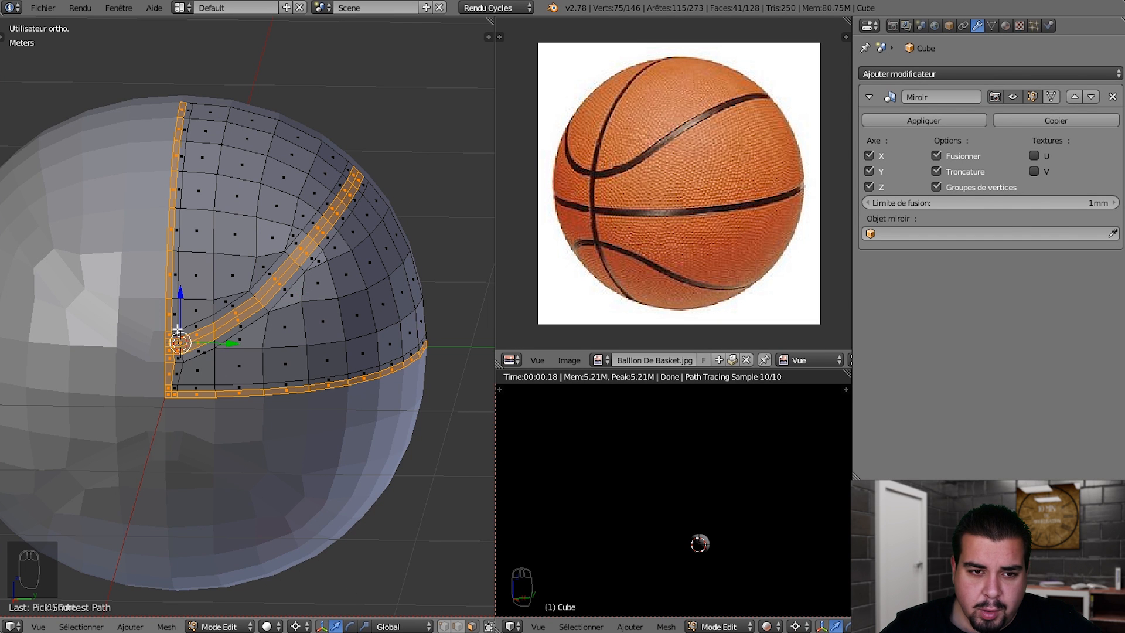
{"action": "key", "text": "s"}
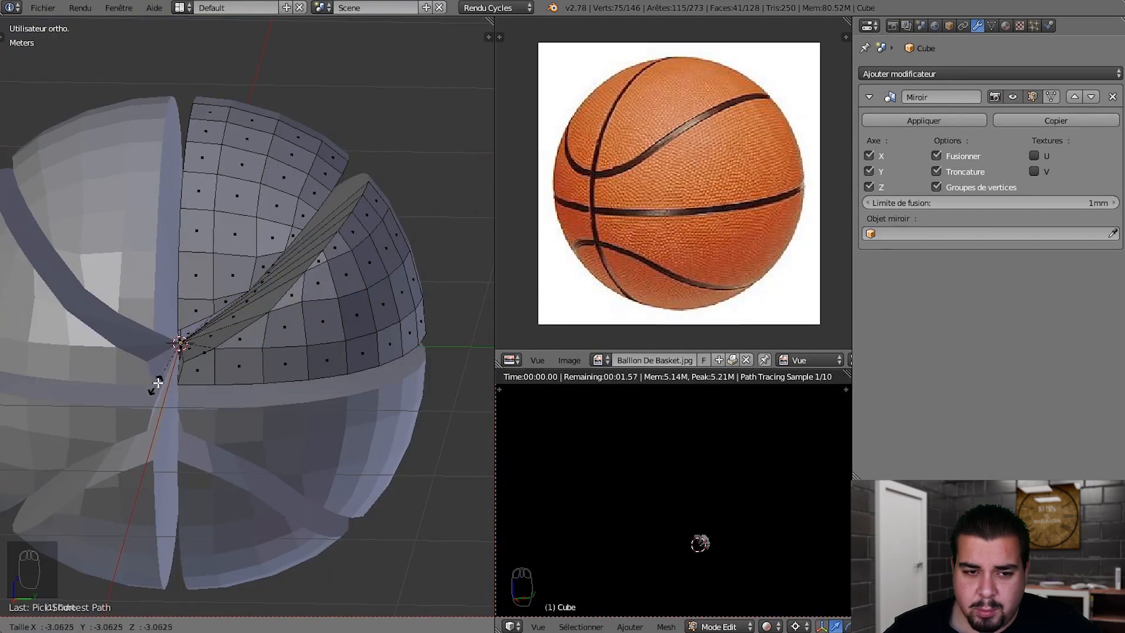
{"action": "left_click", "coordinate": [181, 326]}
{"action": "middle_click_drag", "start_coordinate": [182, 326], "coordinate": [195, 386]}
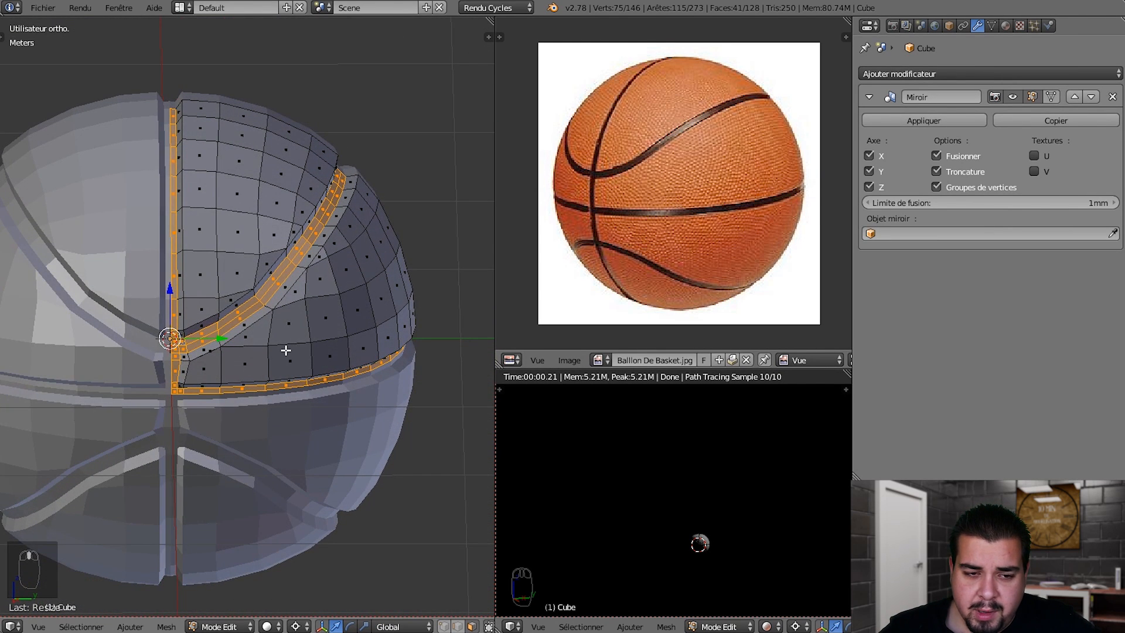
{"action": "middle_click_drag", "start_coordinate": [277, 326], "coordinate": [326, 209]}
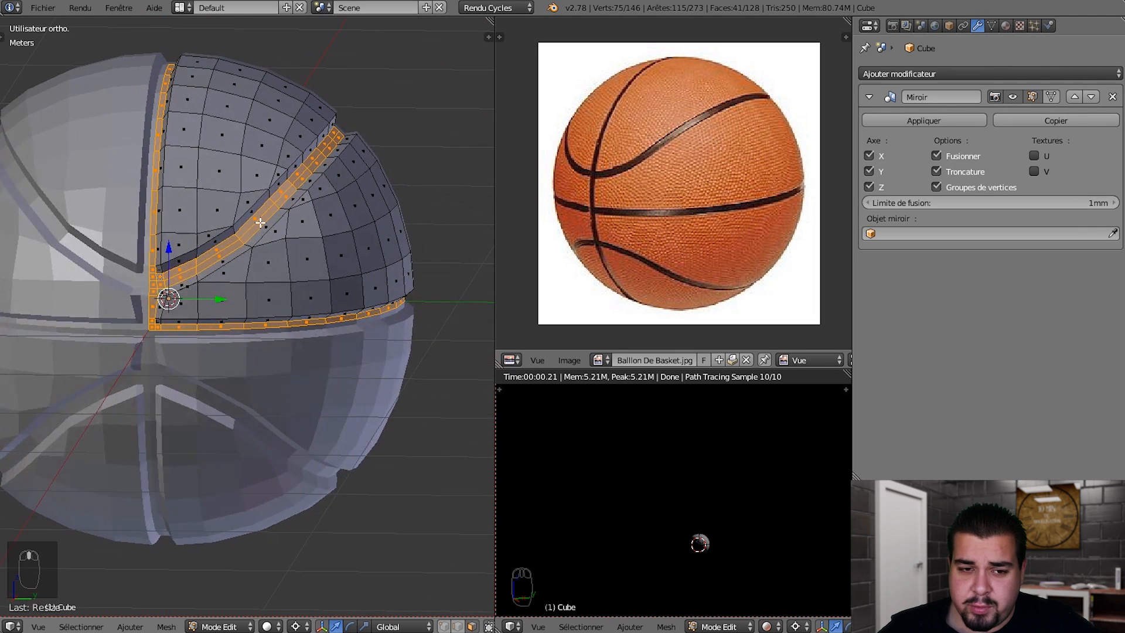
Duplicate the selected groove faces in place, separate the copy into its own object, and select that object in Object Mode
{"action": "key", "text": "shift+d"}
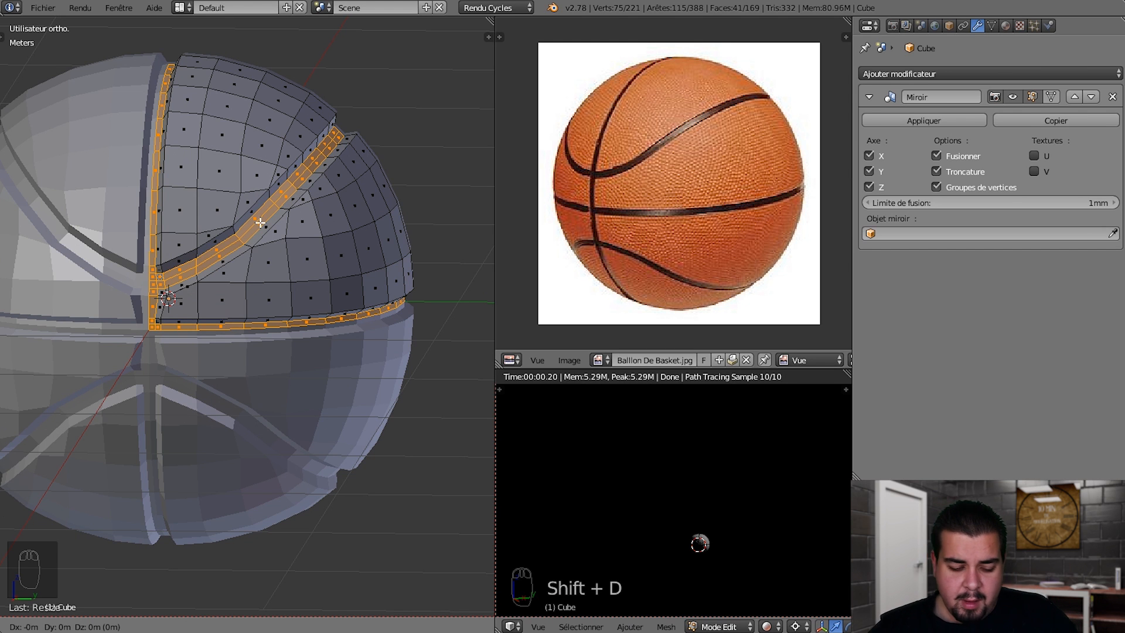
{"action": "right_click", "coordinate": [260, 222]}
{"action": "key", "text": "p"}
{"action": "left_click", "coordinate": [261, 223]}
{"action": "key", "text": "Tab"}
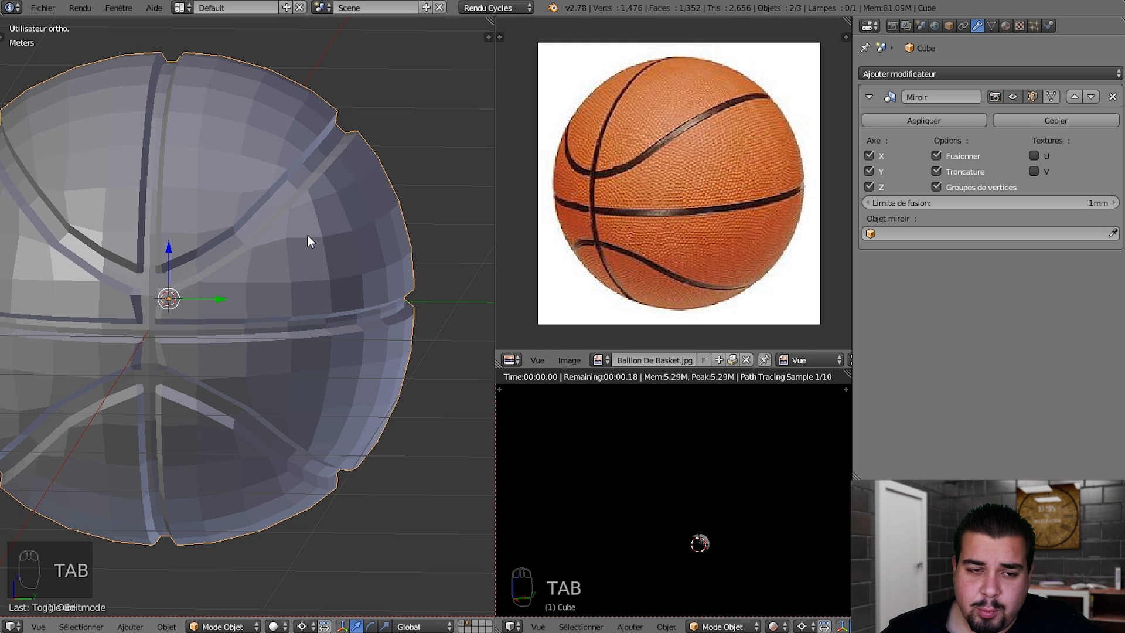
{"action": "middle_click_drag", "start_coordinate": [278, 239], "coordinate": [367, 250], "text": "shift"}
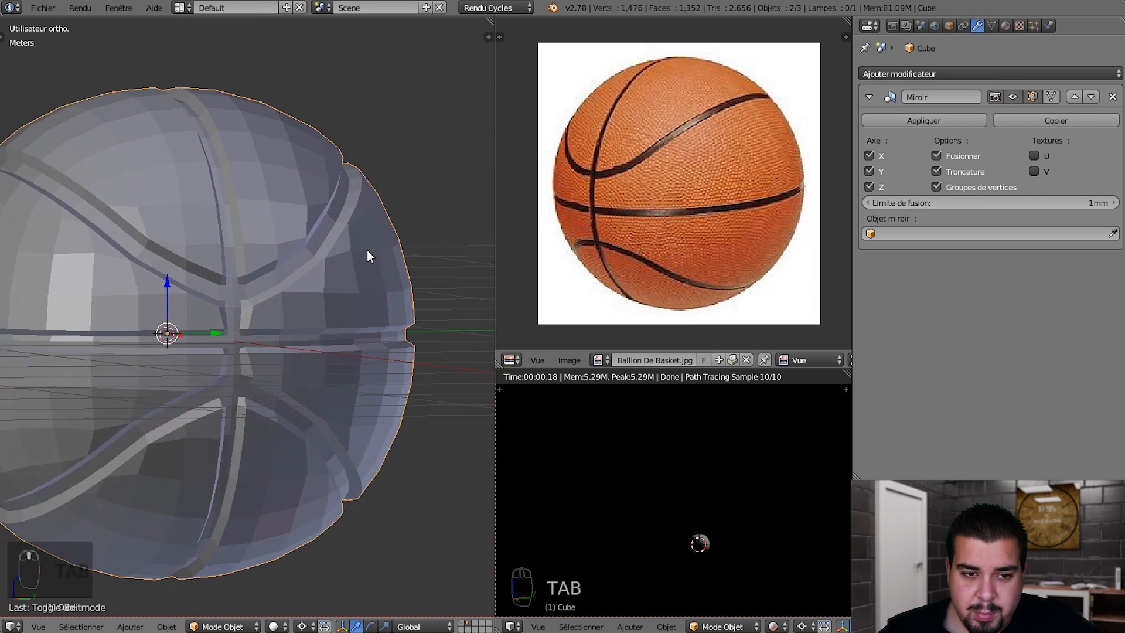
{"action": "right_click", "coordinate": [311, 245]}
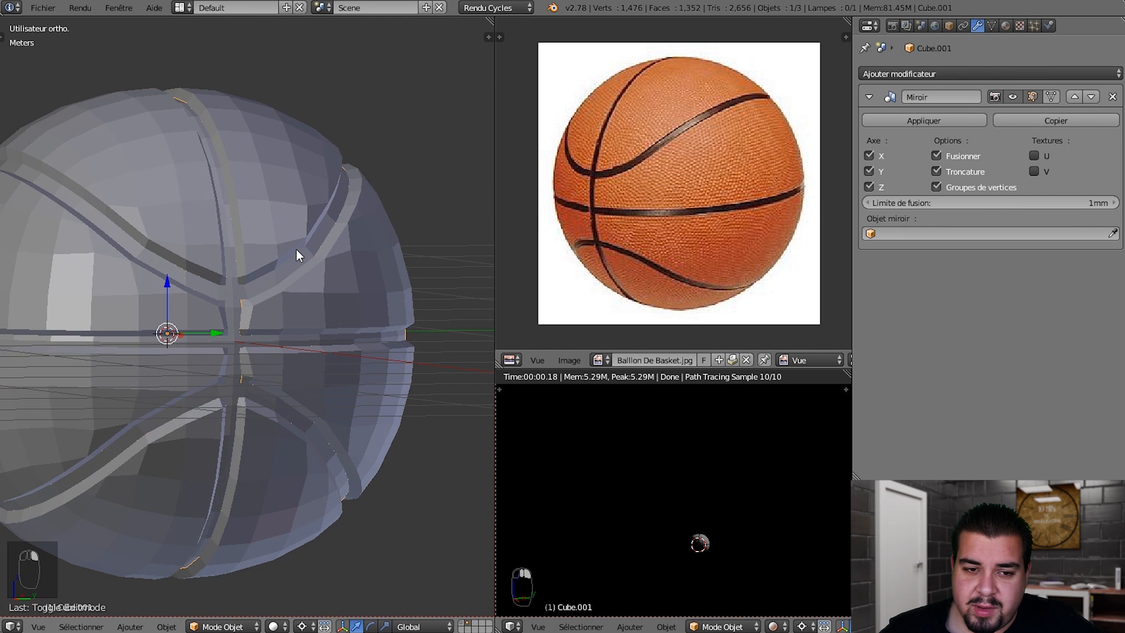
Move the separated groove-strip object sideways out of the ball to check it, and undo the move
{"action": "middle_click_drag", "start_coordinate": [296, 248], "coordinate": [269, 263]}
{"action": "key", "text": "g"}
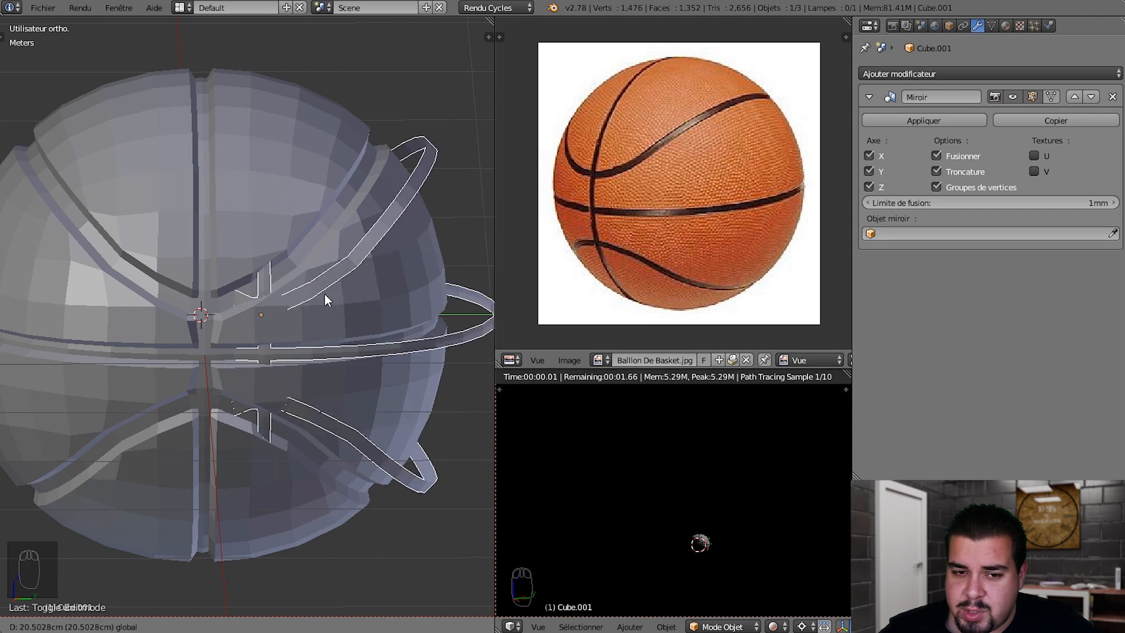
{"action": "left_click", "coordinate": [353, 306]}
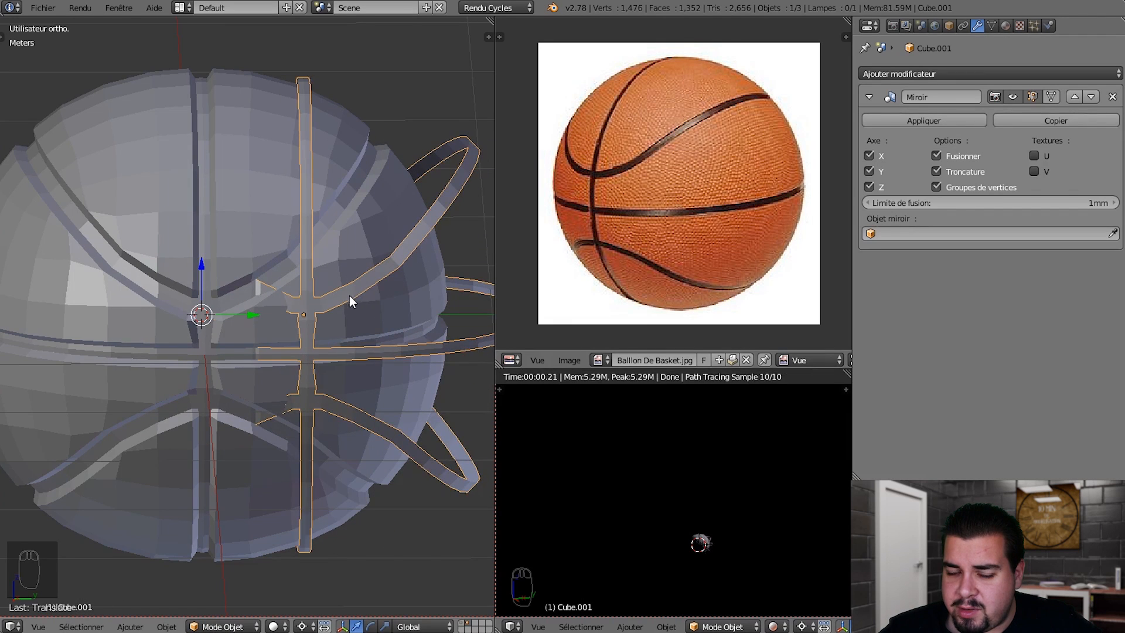
{"action": "key", "text": "ctrl+z"}
Scale the separated strip object up slightly about the 3D cursor so it sits raised within the grooves
{"action": "key", "text": "s"}
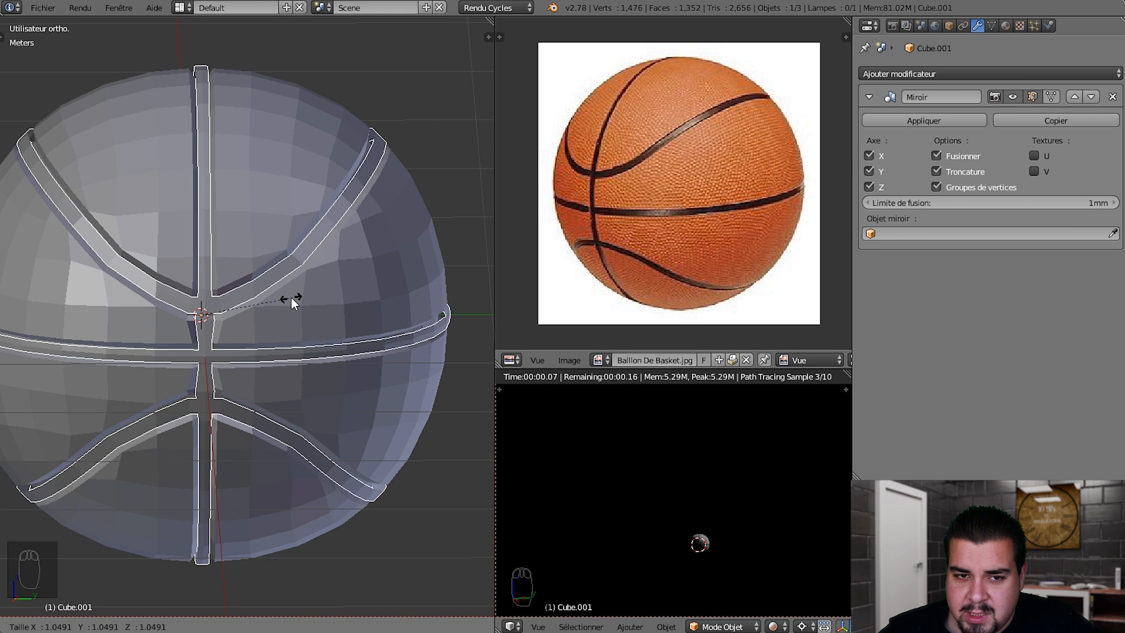
{"action": "left_click", "coordinate": [290, 301]}
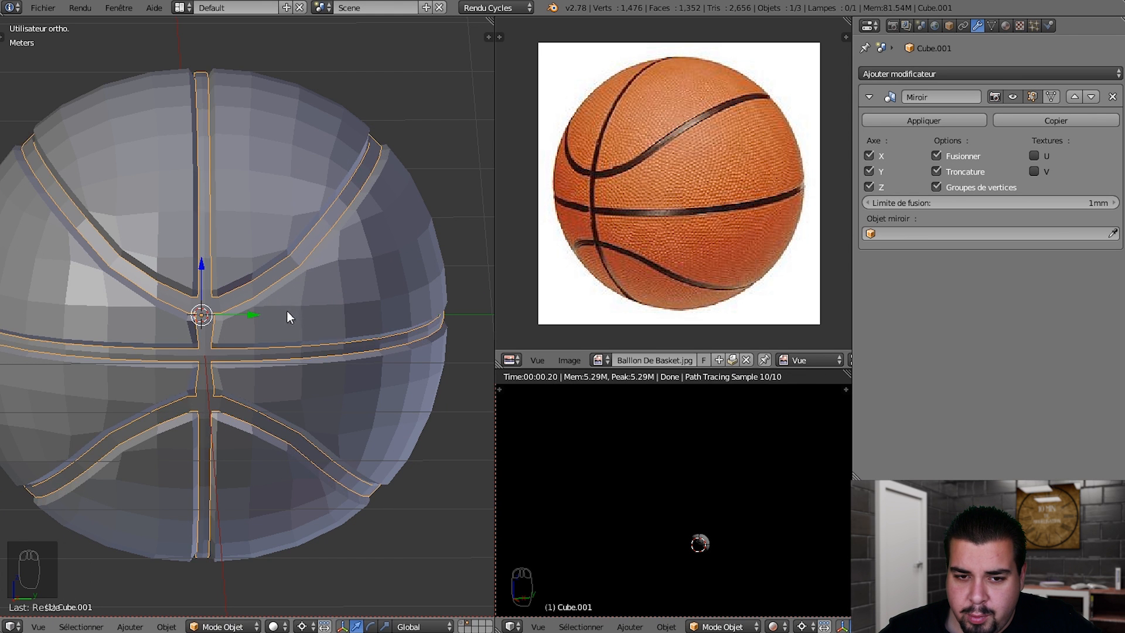
{"action": "middle_click_drag", "start_coordinate": [287, 311], "coordinate": [371, 271]}
{"action": "scroll", "coordinate": [321, 320], "scroll_direction": "up", "scroll_amount": 4}
{"action": "middle_click_drag", "start_coordinate": [321, 327], "coordinate": [213, 314]}
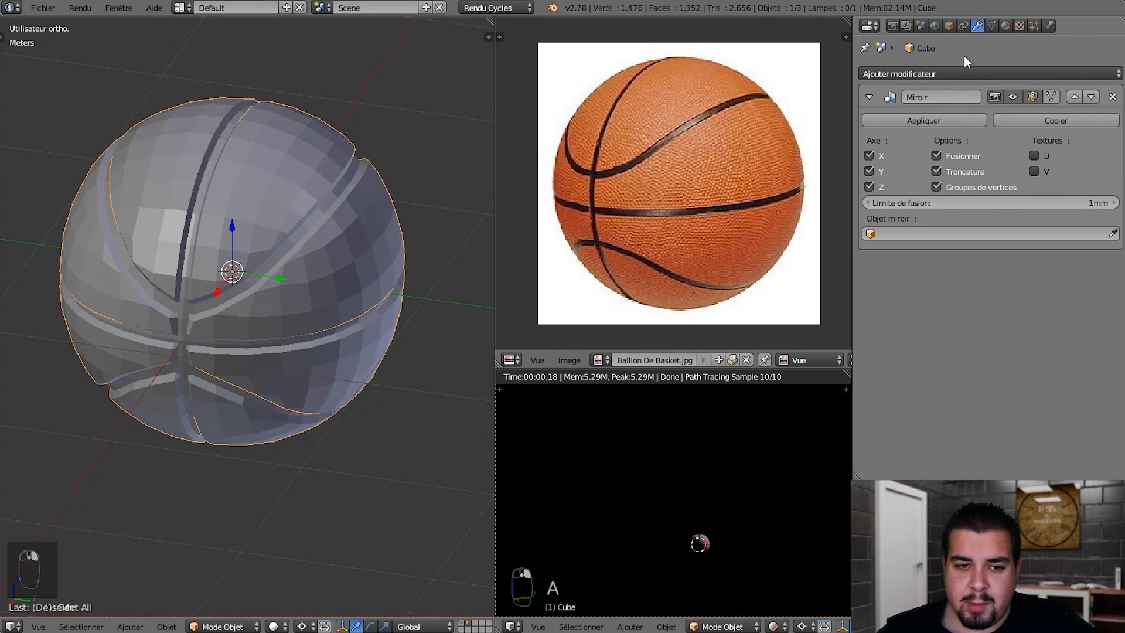
Add a Subdivision Surface modifier to the ball object, set its view level to 2, and apply it
{"action": "left_click", "coordinate": [942, 74]}
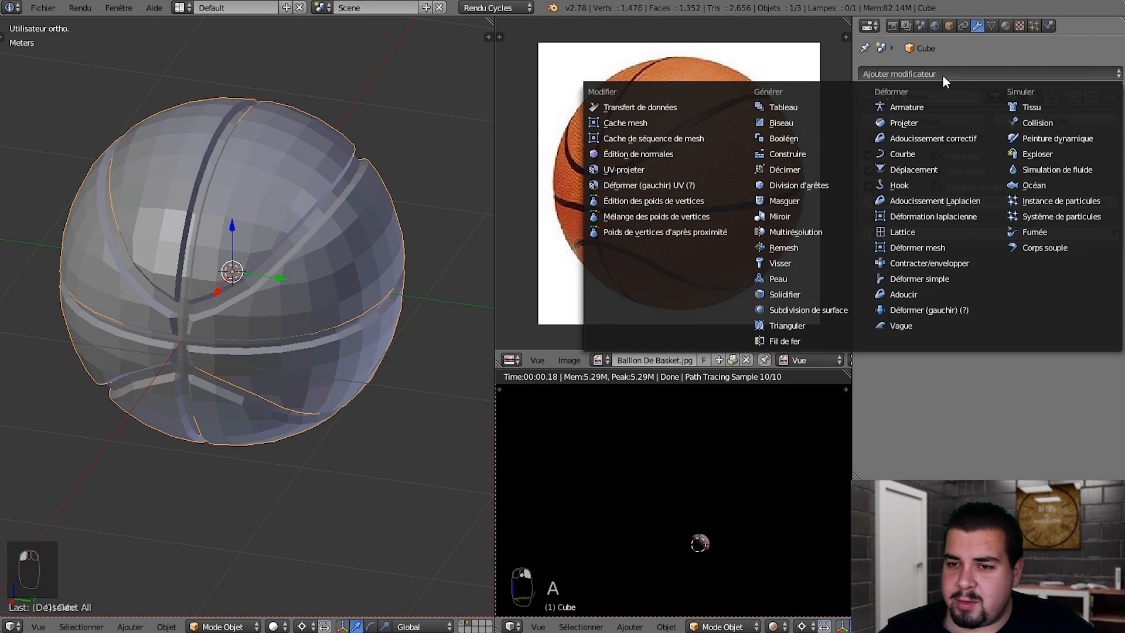
{"action": "left_click", "coordinate": [822, 310]}
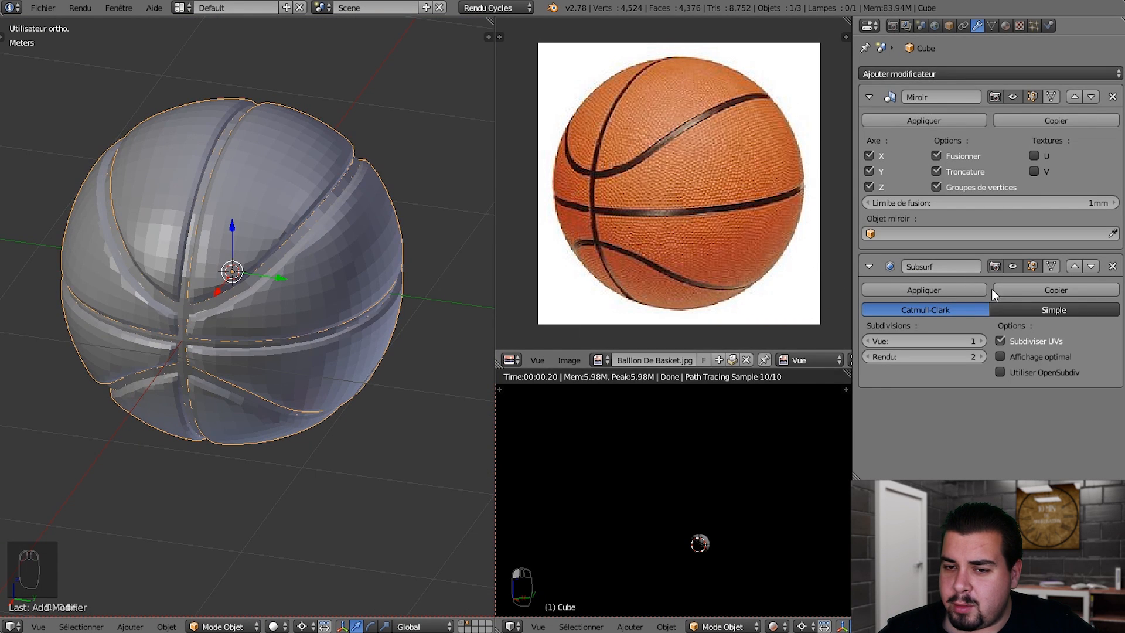
{"action": "left_click", "coordinate": [977, 342]}
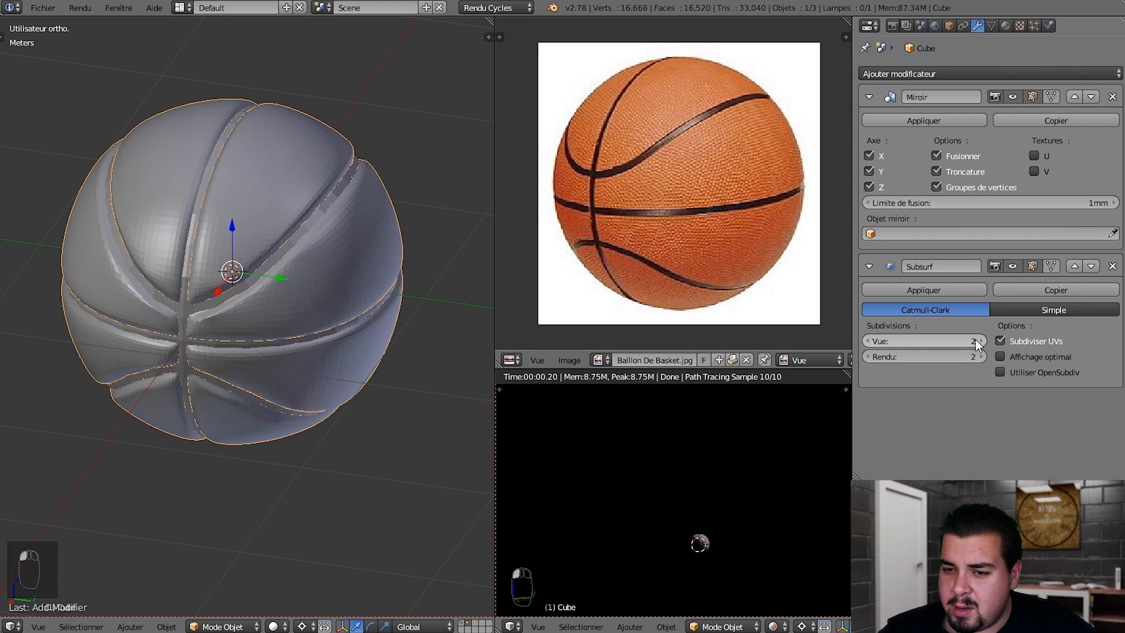
{"action": "left_click", "coordinate": [943, 289]}
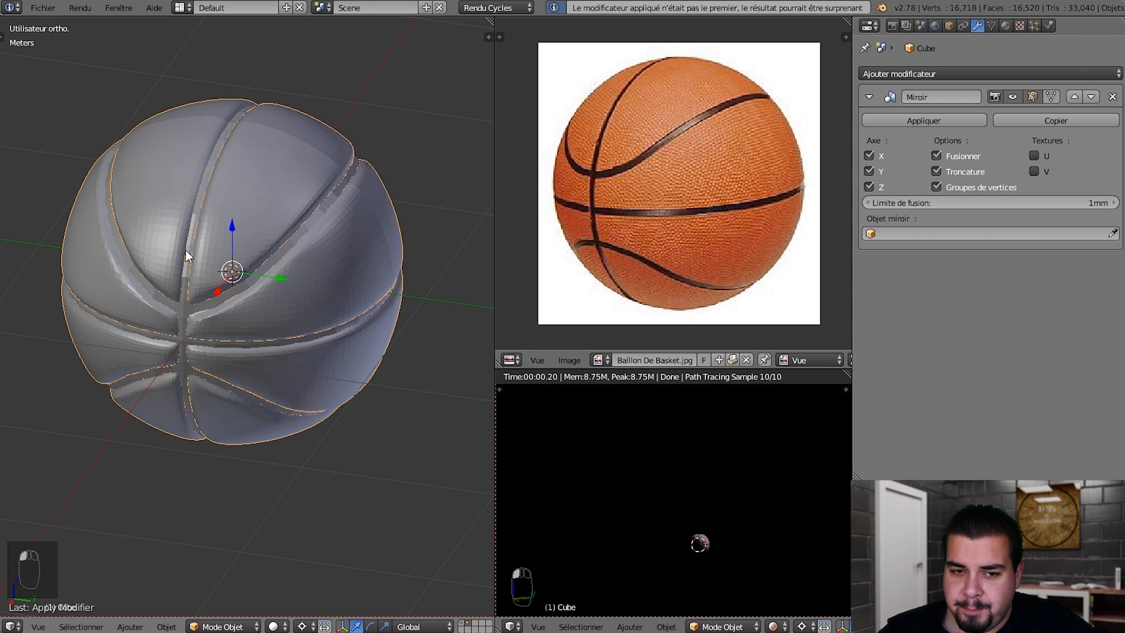
Add a Subdivision Surface modifier to the groove-strip object and apply it
{"action": "right_click", "coordinate": [283, 256]}
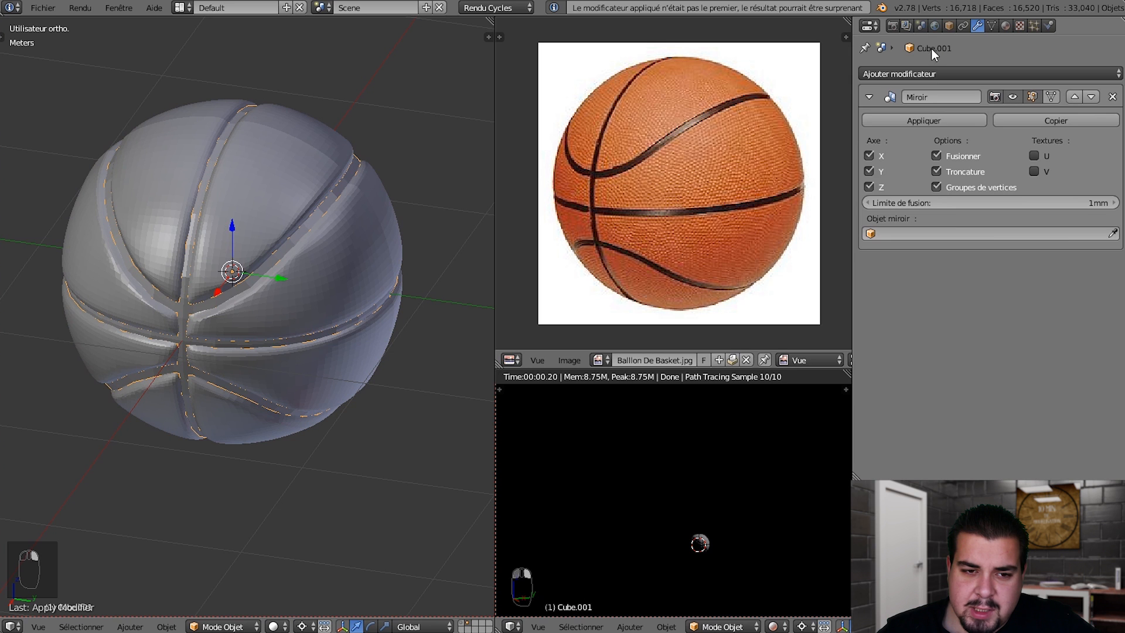
{"action": "left_click", "coordinate": [924, 74]}
{"action": "left_click", "coordinate": [797, 310]}
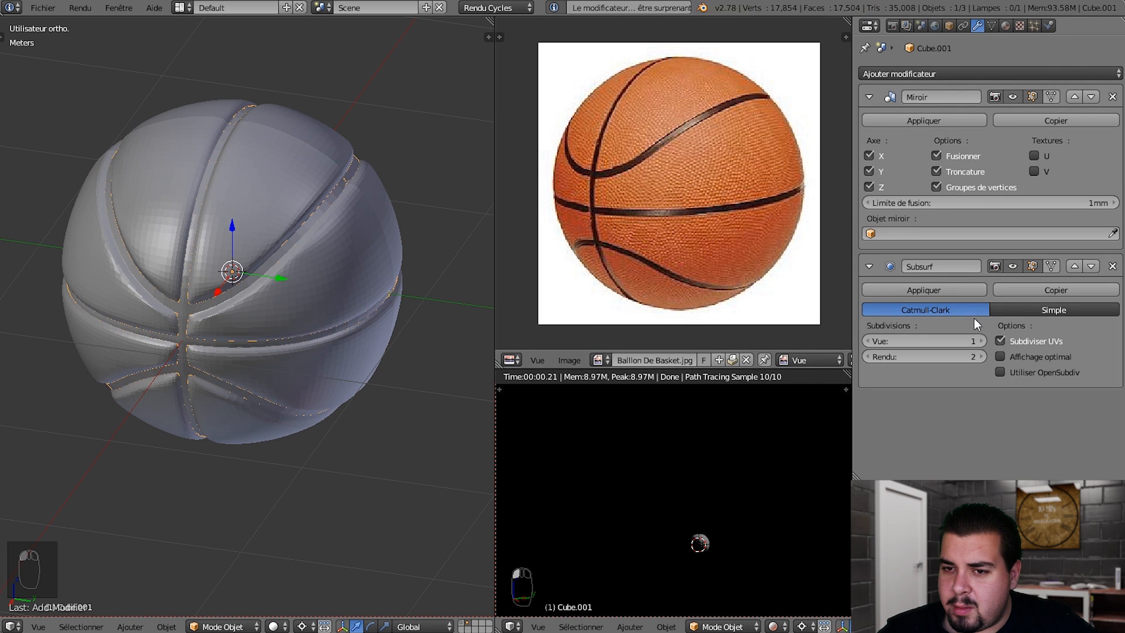
{"action": "left_click", "coordinate": [956, 291]}
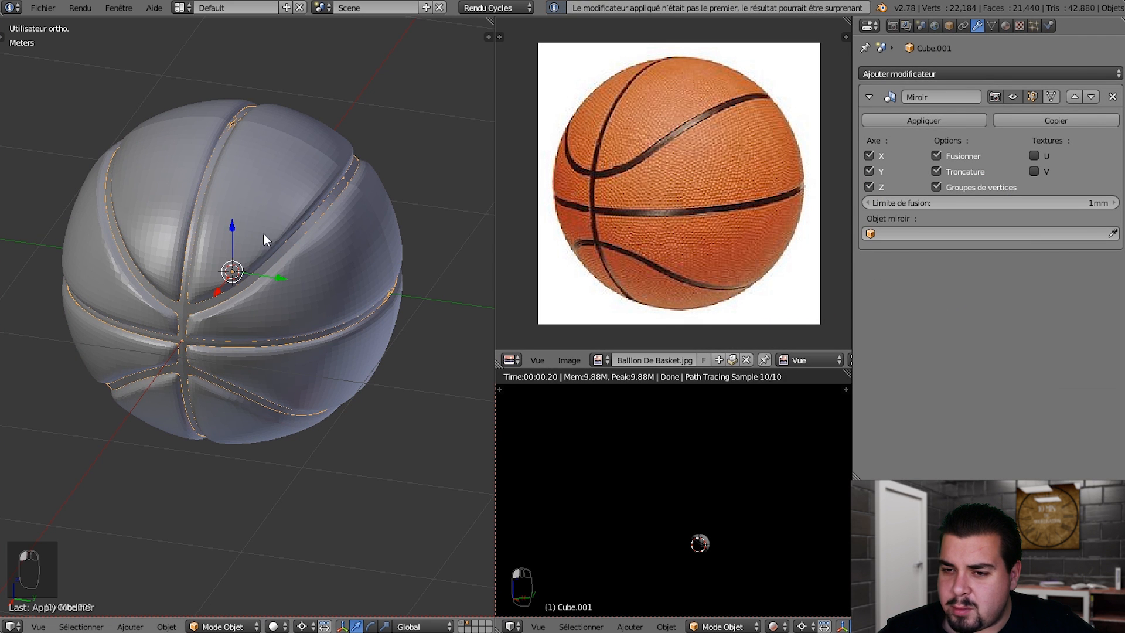
Apply smooth shading to both the groove-strip object and the ball object
{"action": "key", "text": "t"}
{"action": "left_click", "coordinate": [34, 233]}
{"action": "right_click", "coordinate": [288, 205]}
{"action": "key", "text": "t"}
{"action": "key", "text": "t"}
{"action": "key", "text": "t"}
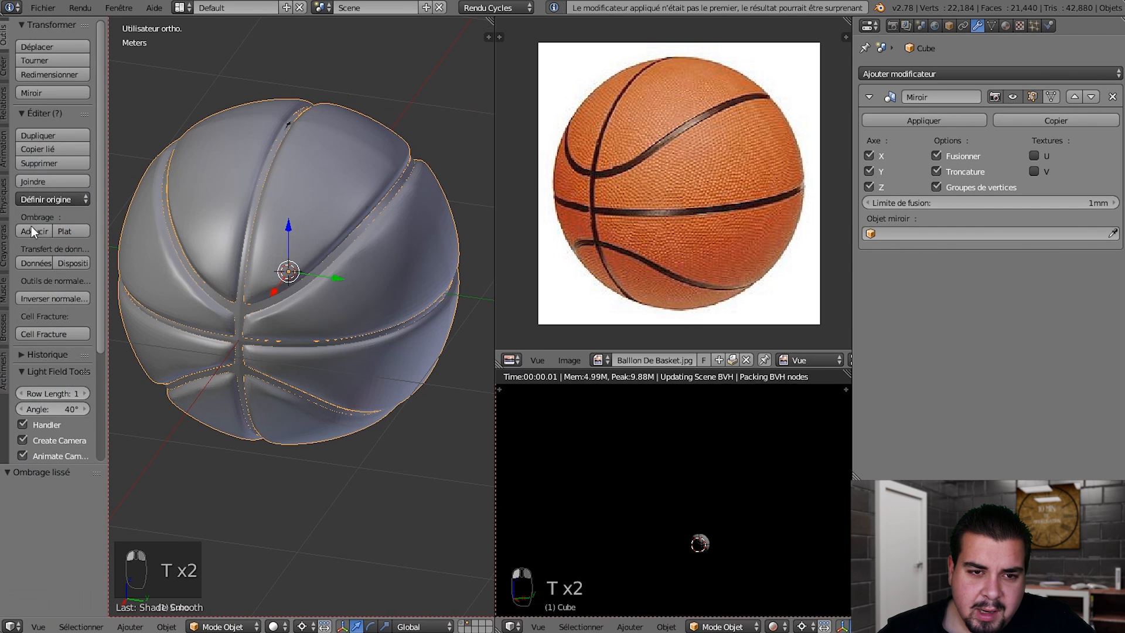
{"action": "middle_click_drag", "start_coordinate": [332, 357], "coordinate": [209, 316]}
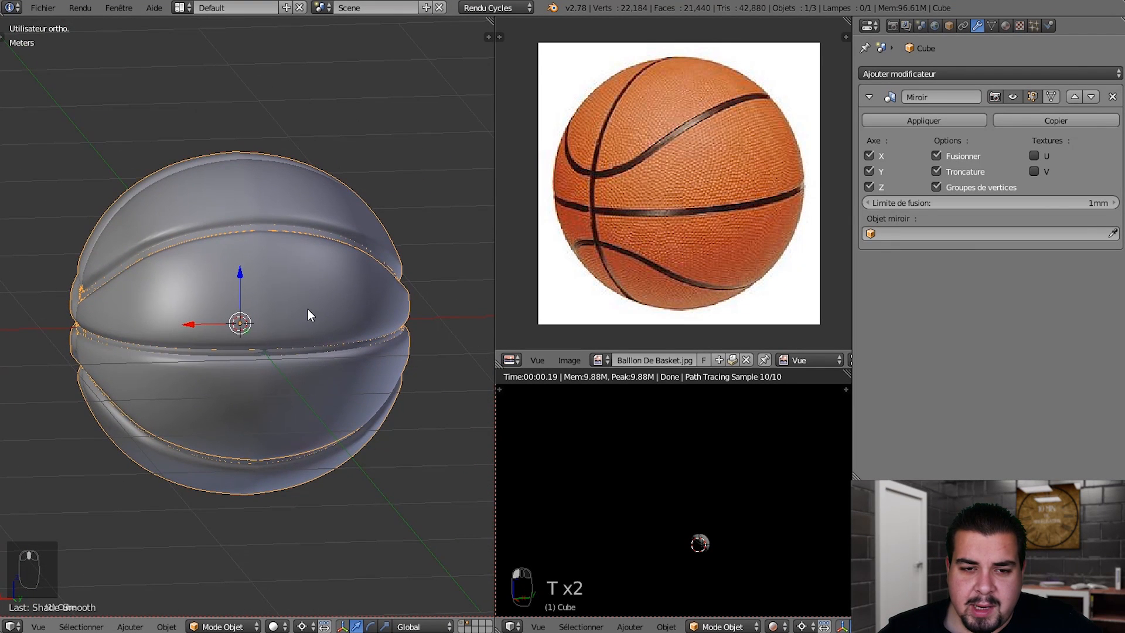
Give the groove-strip object a new material using the PBR 2017.001 group shader as its surface, with a black colour
{"action": "key", "text": "shift+z"}
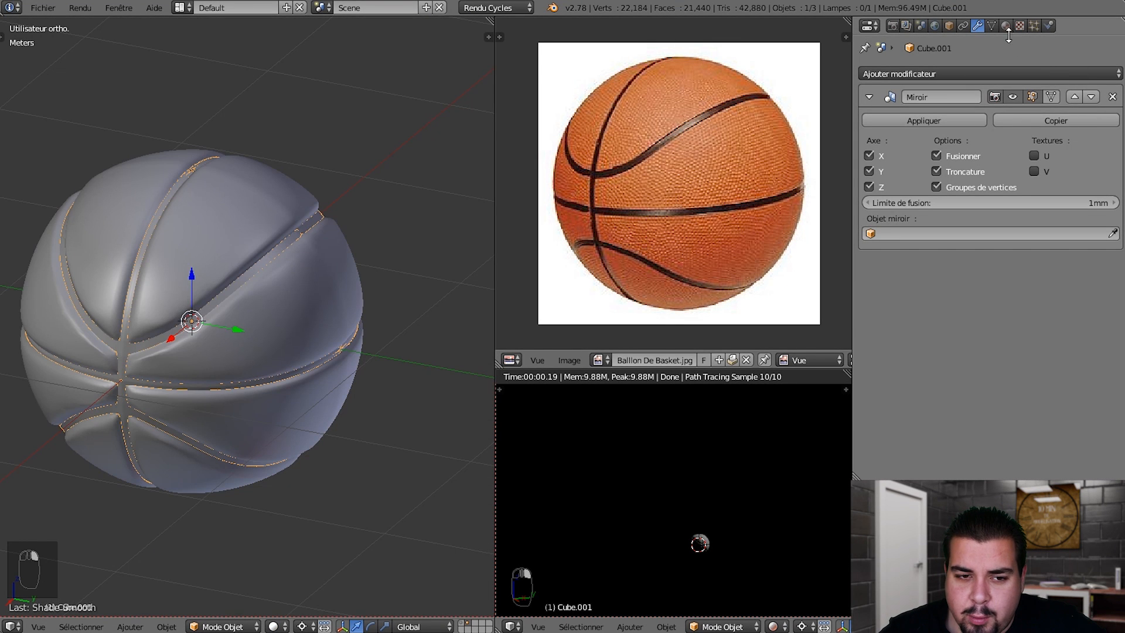
{"action": "left_click", "coordinate": [1005, 26]}
{"action": "left_click", "coordinate": [947, 119]}
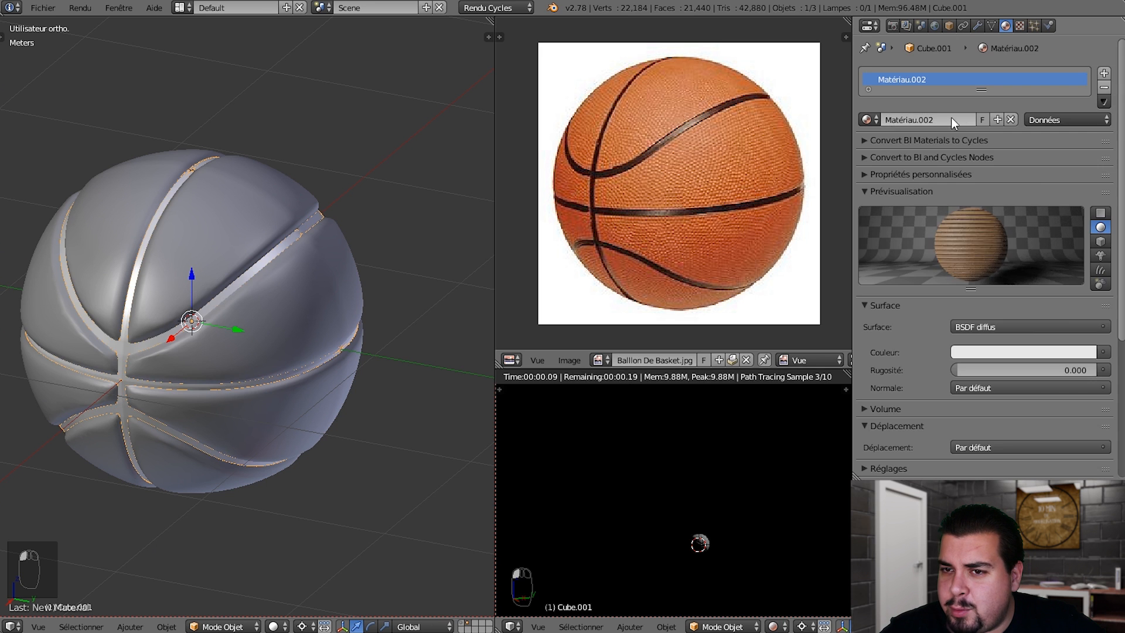
{"action": "left_click", "coordinate": [1080, 327]}
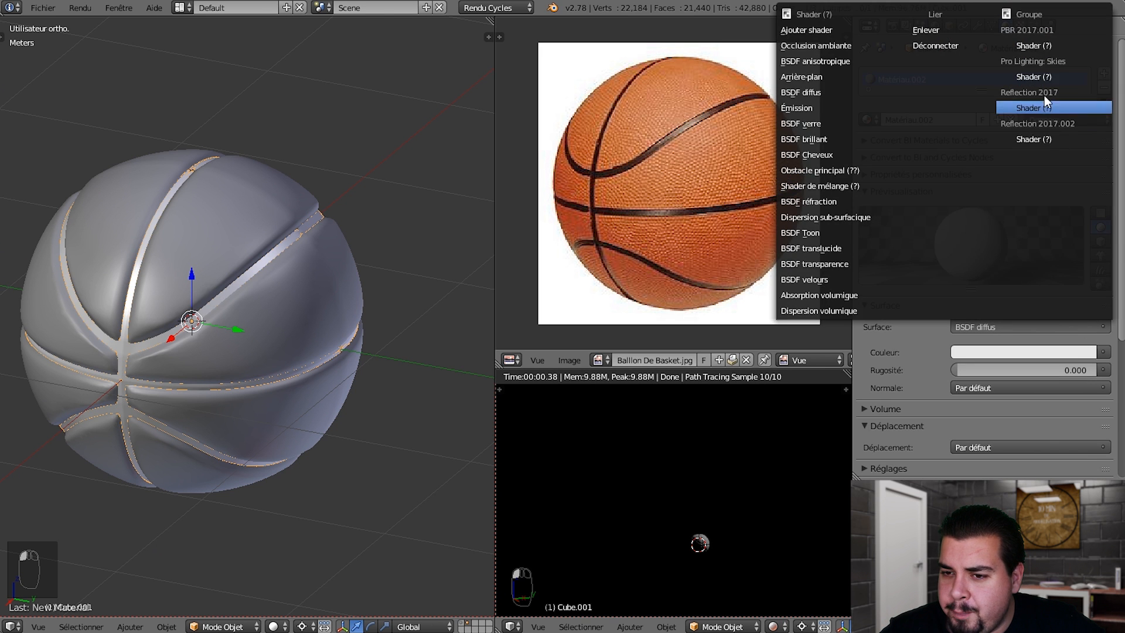
{"action": "left_click", "coordinate": [1028, 45]}
{"action": "left_click", "coordinate": [1048, 352]}
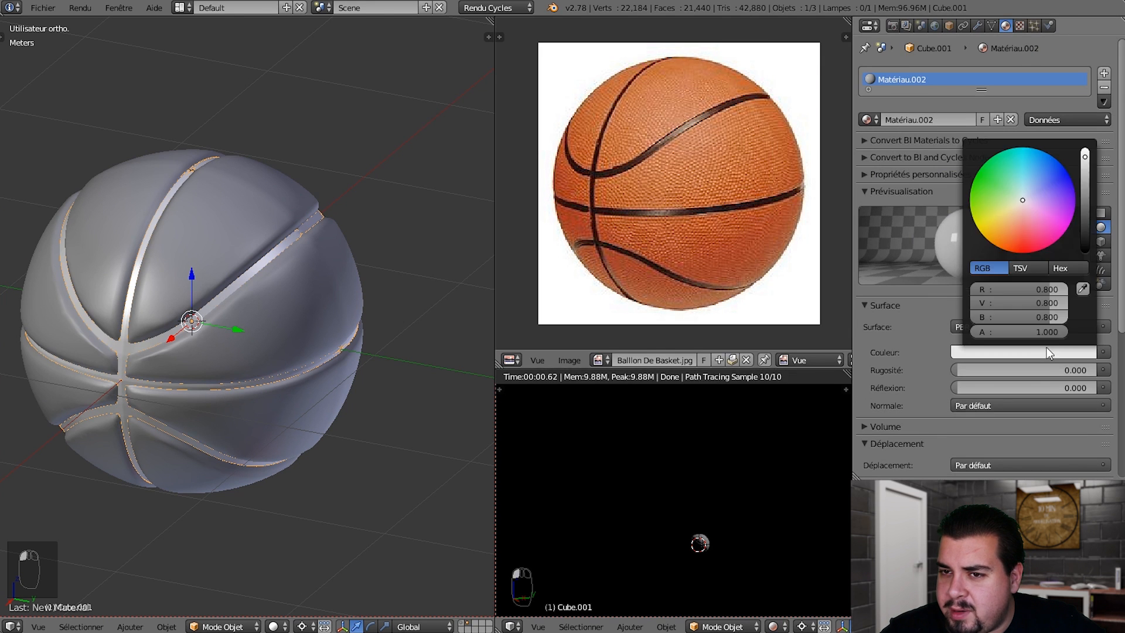
{"action": "left_click_drag", "start_coordinate": [1088, 178], "coordinate": [1086, 253]}
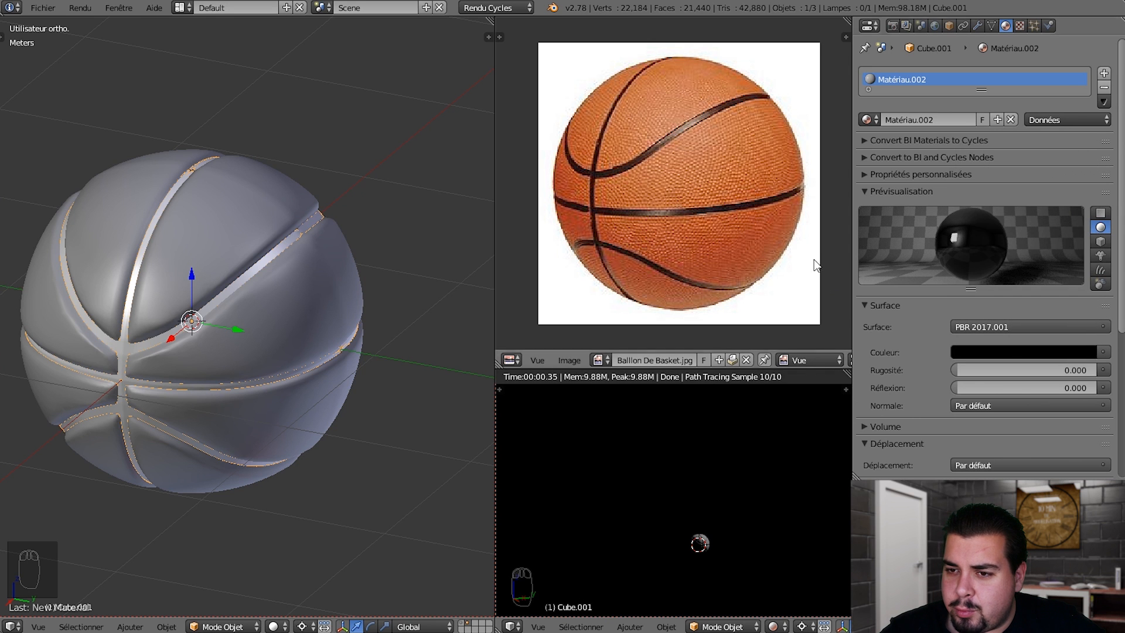
Set the black material's roughness to 0.2 and show the large 3D view in rendered shading
{"action": "left_click", "coordinate": [1022, 370]}
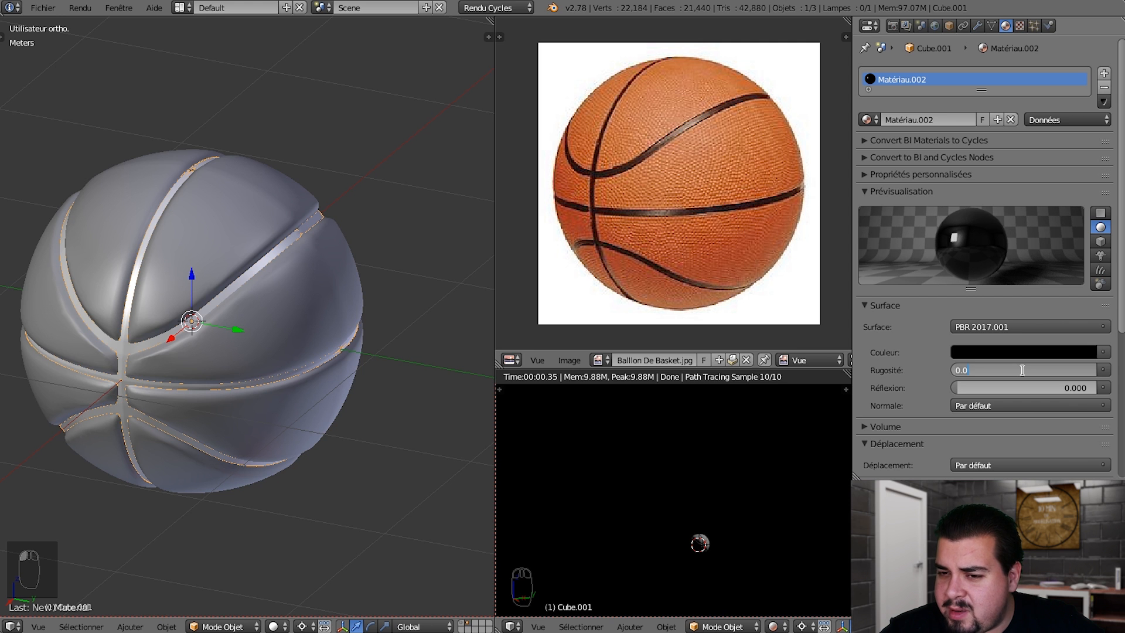
{"action": "key", "text": "Return"}
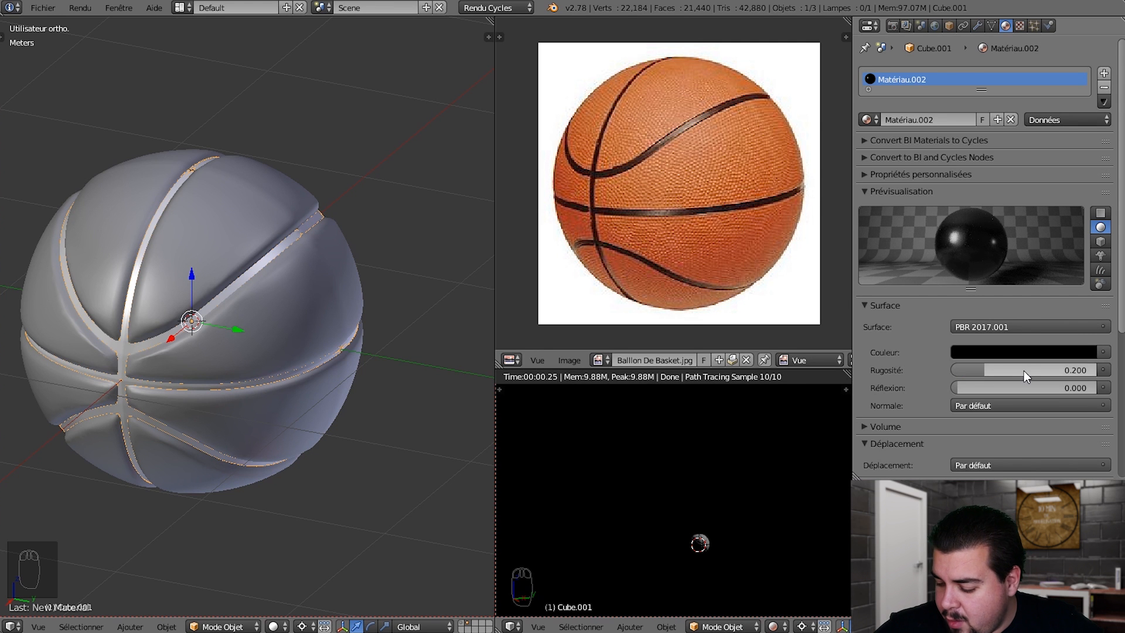
{"action": "key", "text": "shift+z"}
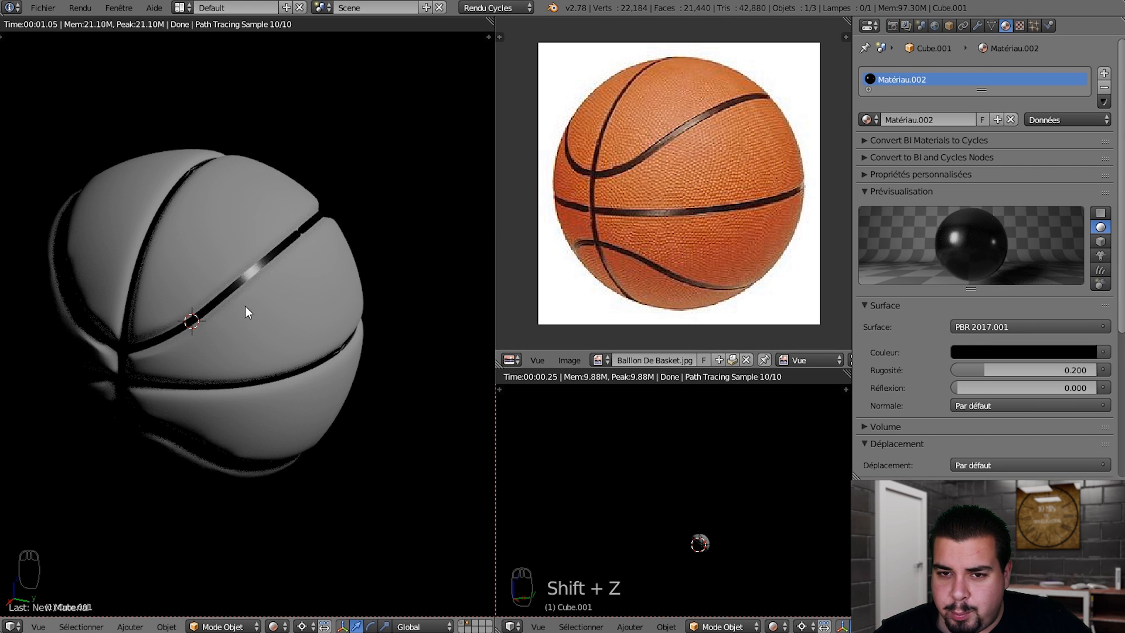
Assign the existing Sol material to the ball object, make it a single-user copy, and rename it Ballon De Basket
{"action": "key", "text": "shift+z"}
{"action": "right_click", "coordinate": [196, 224]}
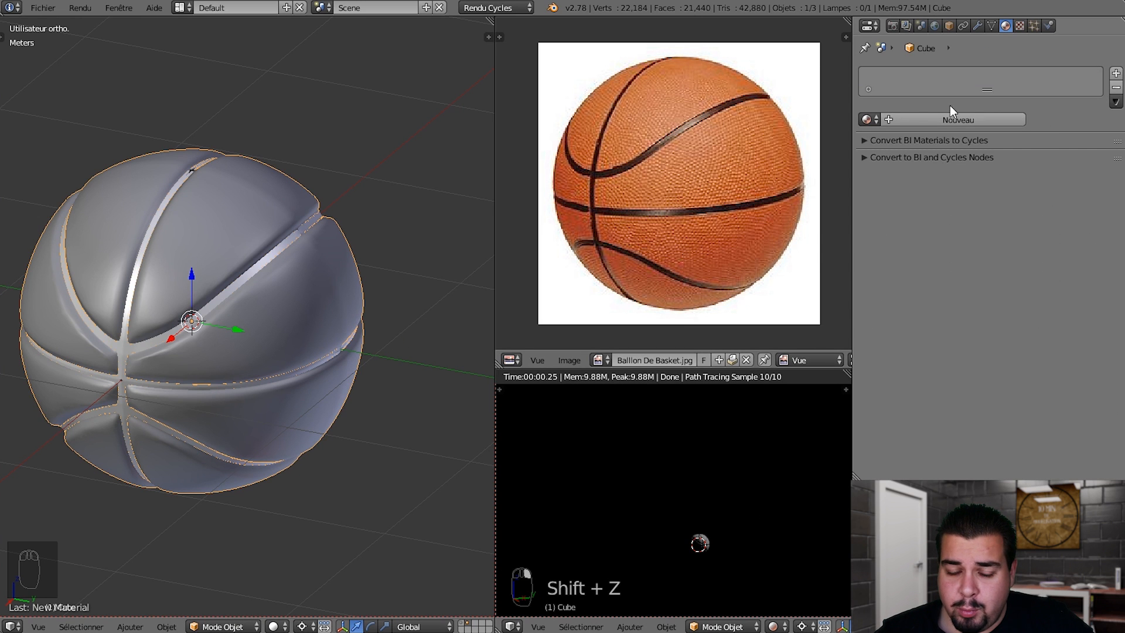
{"action": "left_click", "coordinate": [869, 119]}
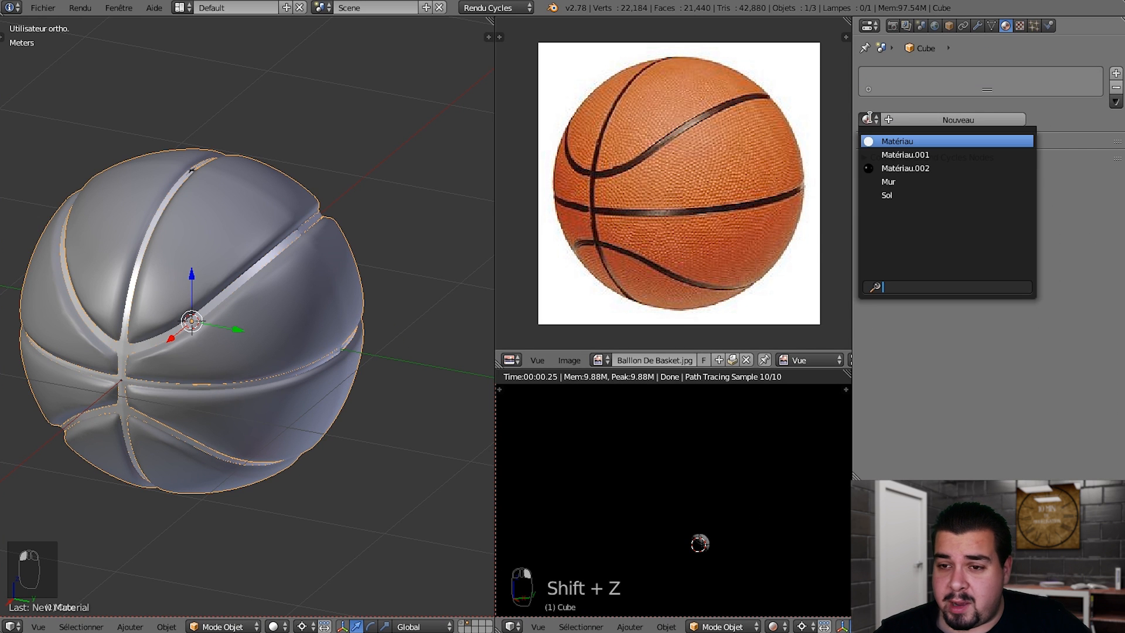
{"action": "left_click", "coordinate": [899, 197]}
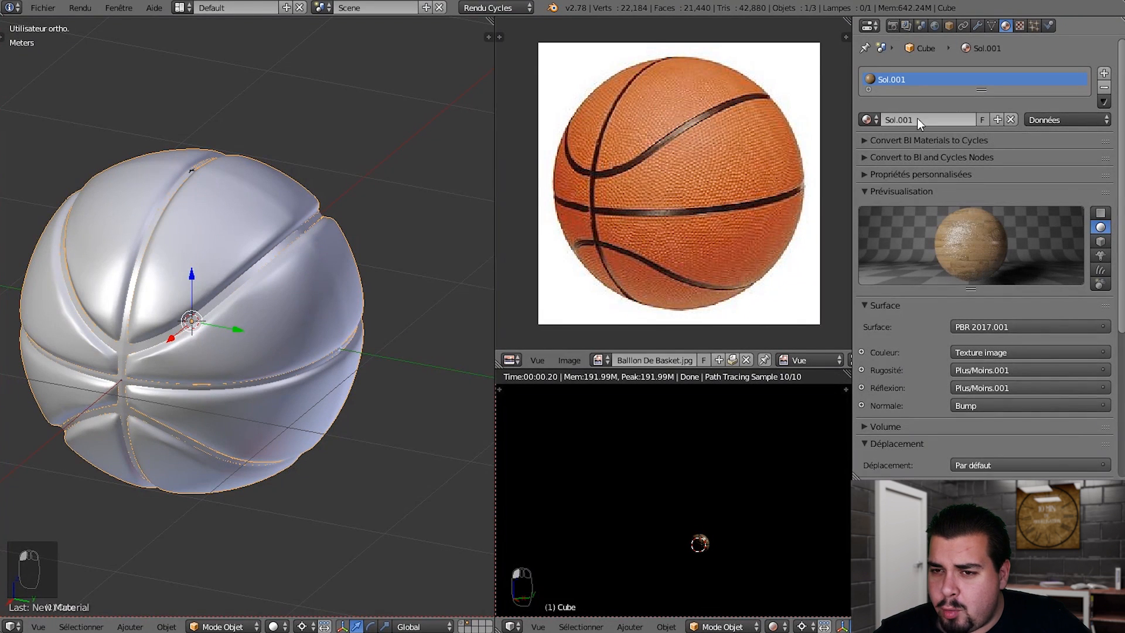
{"action": "type", "text": "Ballon De Basket"}
{"action": "key", "text": "Return"}
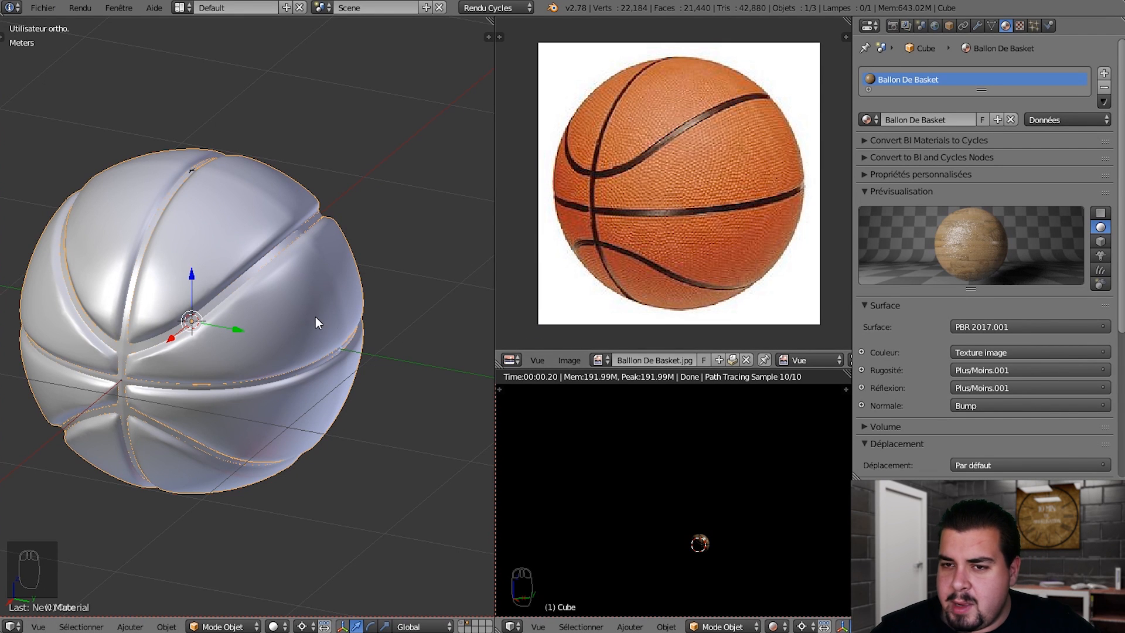
Open the material's node tree in the large view and unlink the images from the relief, normal and gloss texture nodes
{"action": "middle_click_drag", "start_coordinate": [320, 316], "coordinate": [381, 332], "text": "shift"}
{"action": "key", "text": "shift+F3"}
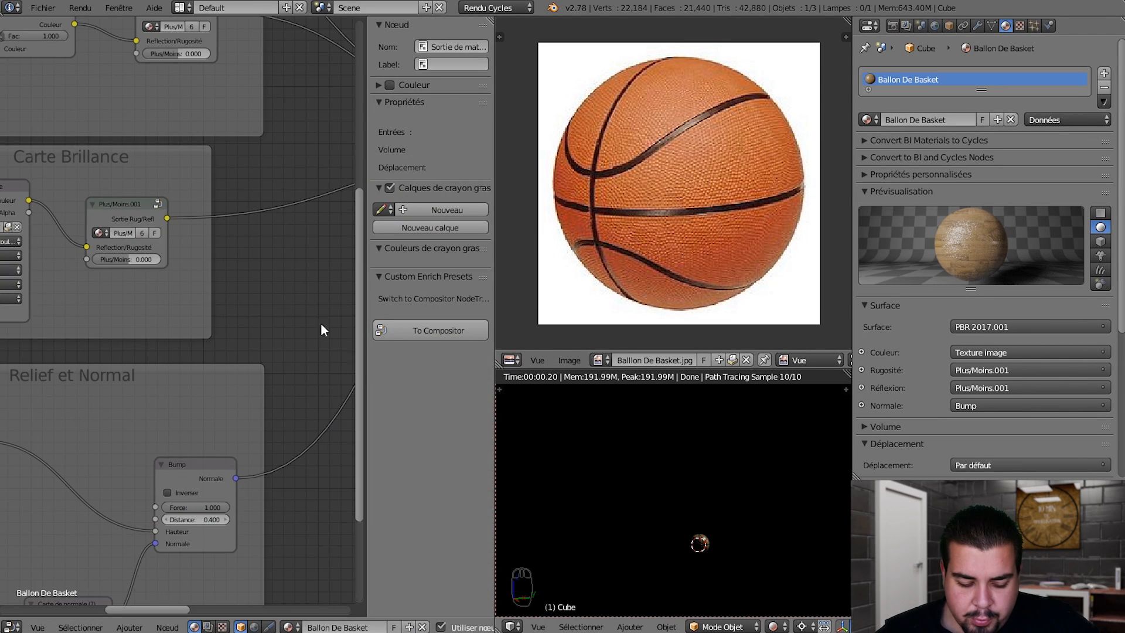
{"action": "scroll", "coordinate": [262, 338], "scroll_direction": "up", "scroll_amount": 4}
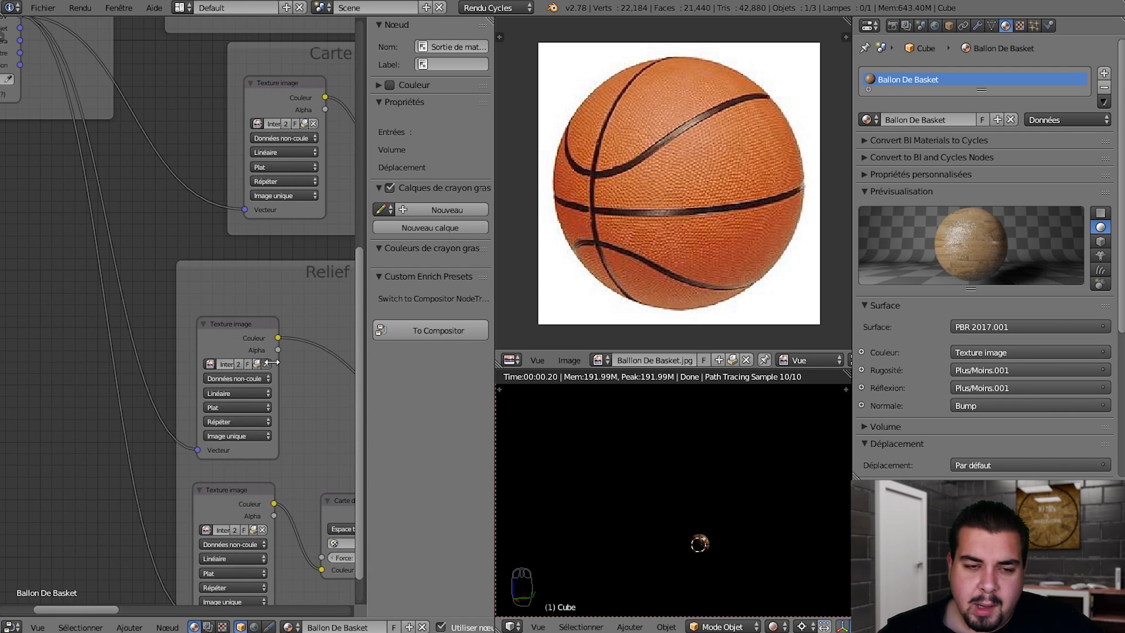
{"action": "left_click", "coordinate": [269, 364]}
{"action": "left_click", "coordinate": [257, 534]}
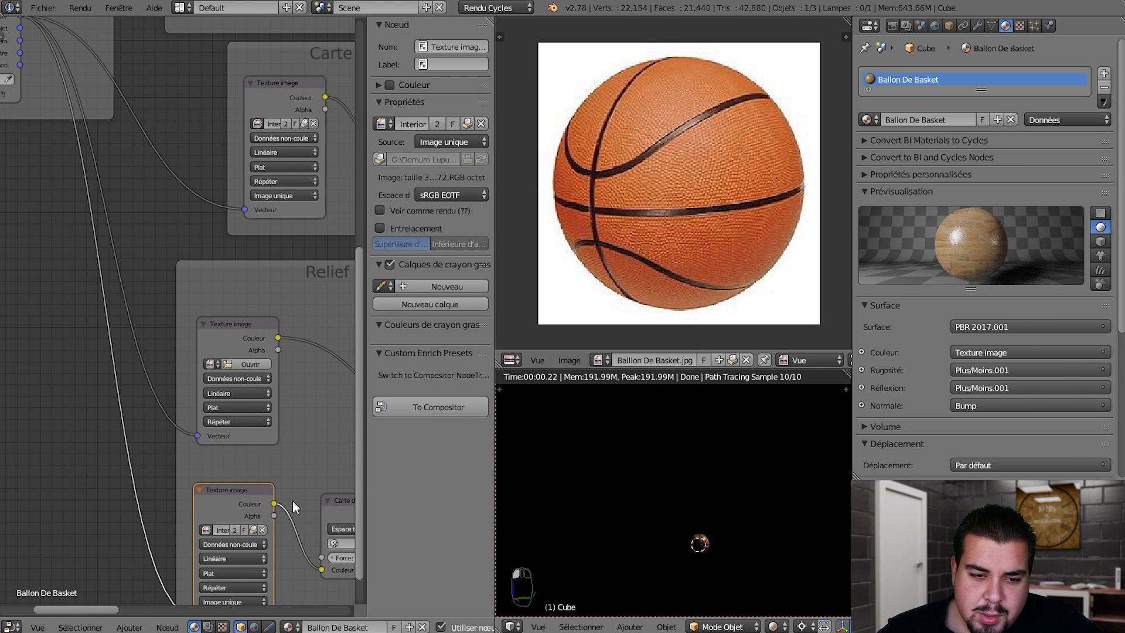
{"action": "left_click", "coordinate": [264, 532]}
{"action": "left_click", "coordinate": [314, 124]}
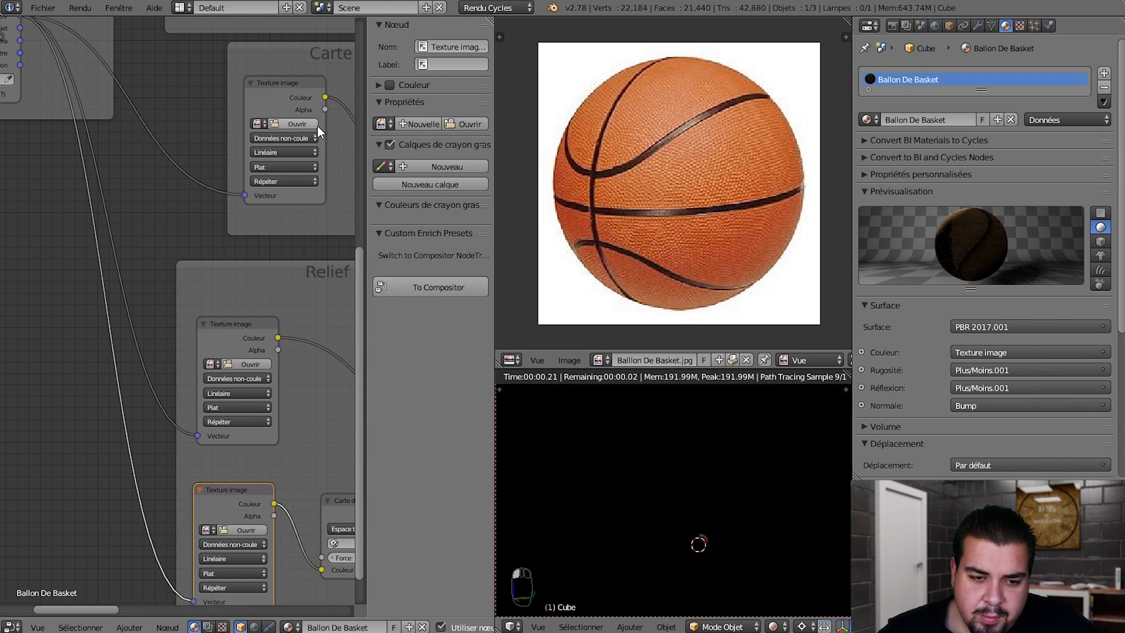
Load 1 - Couleur.png from the Ressources Graphiques folder into the colour image texture node
{"action": "middle_click_drag", "start_coordinate": [320, 158], "coordinate": [308, 350]}
{"action": "middle_click_drag", "start_coordinate": [243, 124], "coordinate": [263, 40]}
{"action": "left_click", "coordinate": [263, 40]}
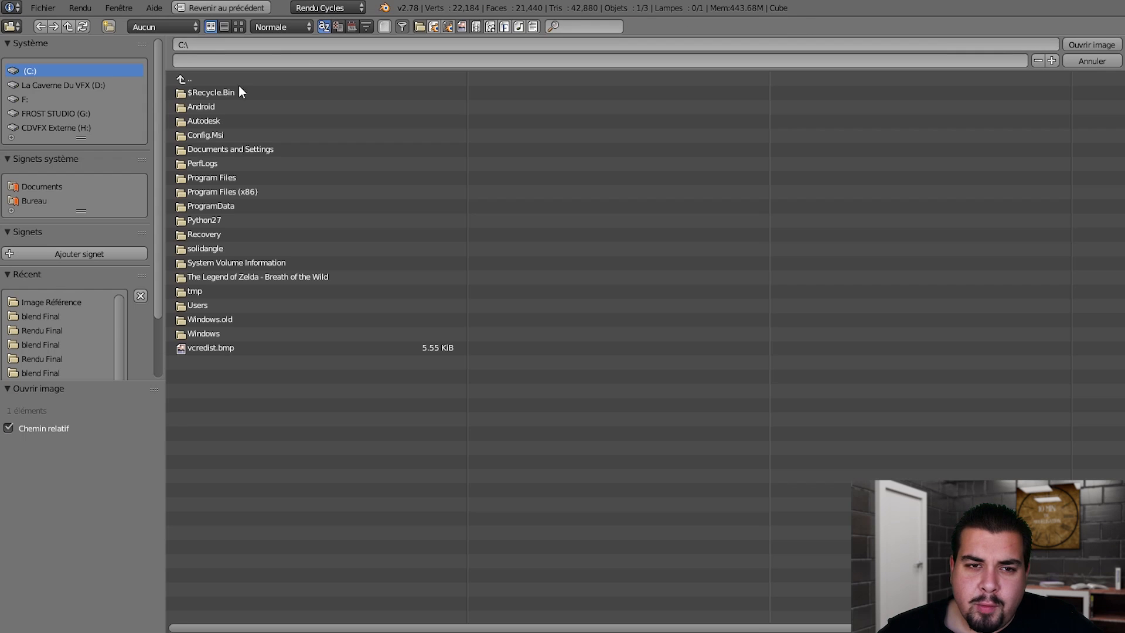
{"action": "left_click", "coordinate": [53, 298]}
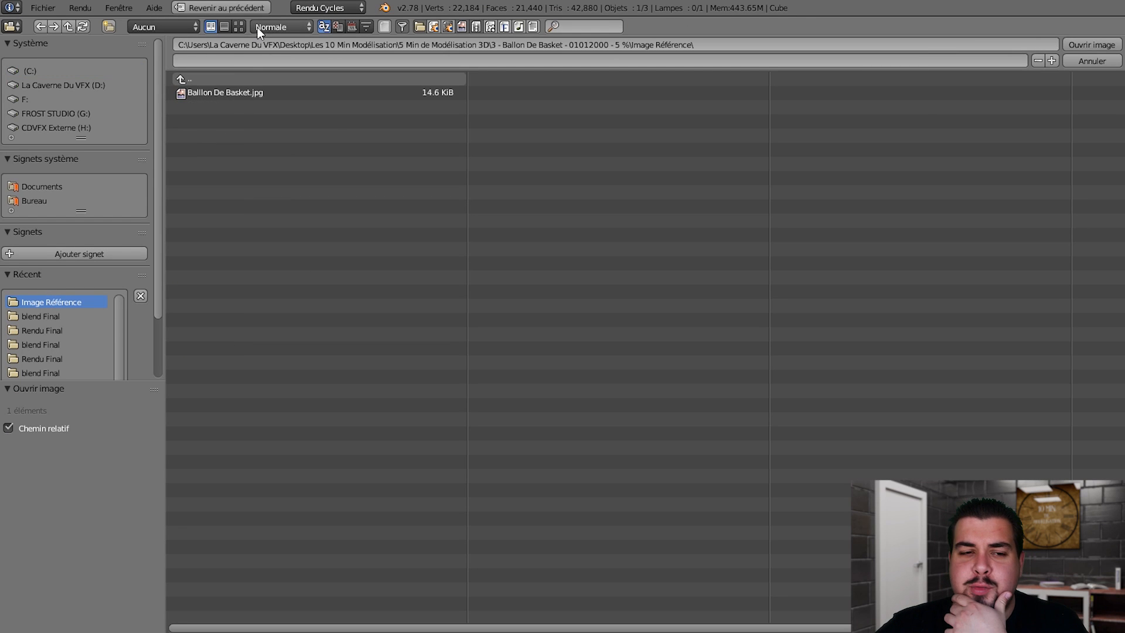
{"action": "left_click", "coordinate": [217, 79]}
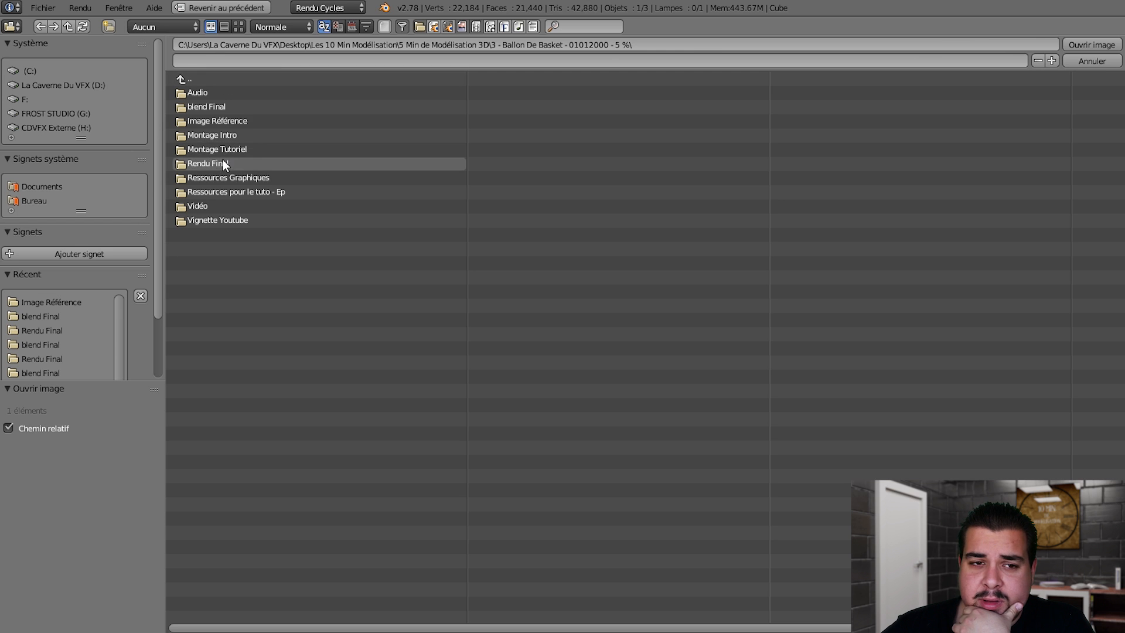
{"action": "left_click", "coordinate": [234, 178]}
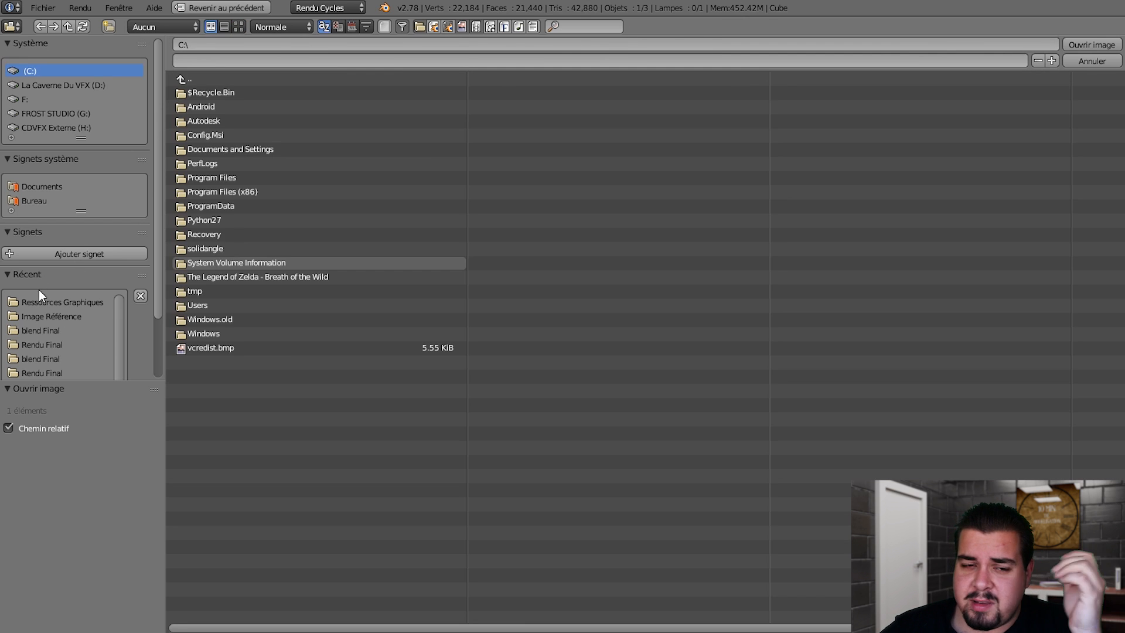
Load 2 - Rugosité.tif and 5 - Normal.png from the Ressources Graphiques folder into their matching image texture nodes
{"action": "left_click", "coordinate": [40, 298]}
{"action": "double_click", "coordinate": [224, 105]}
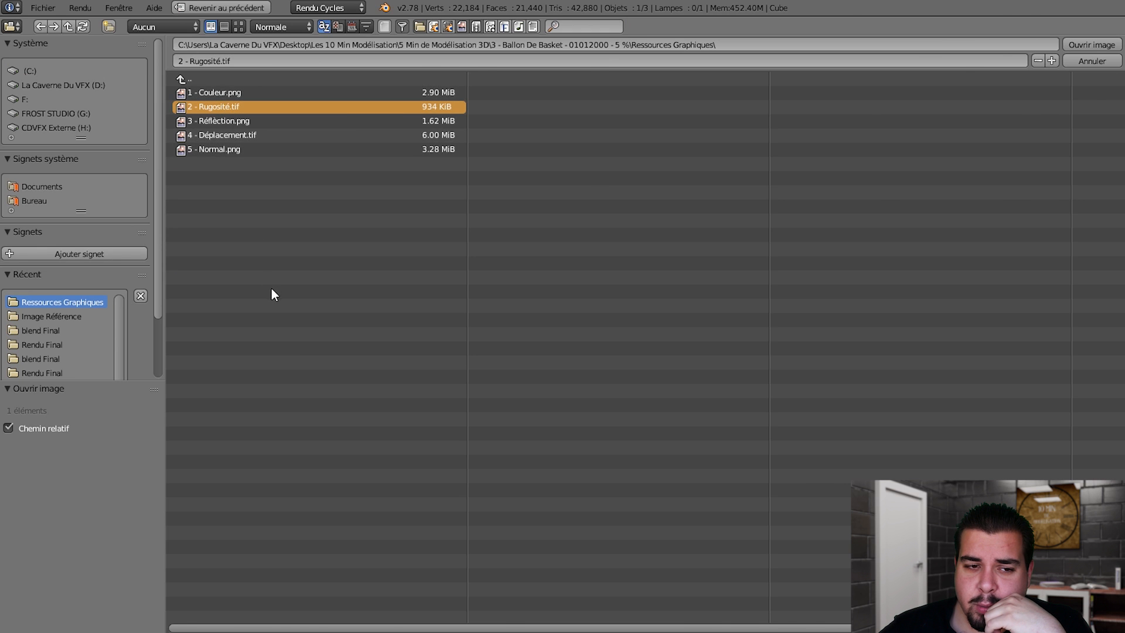
{"action": "left_click", "coordinate": [286, 457]}
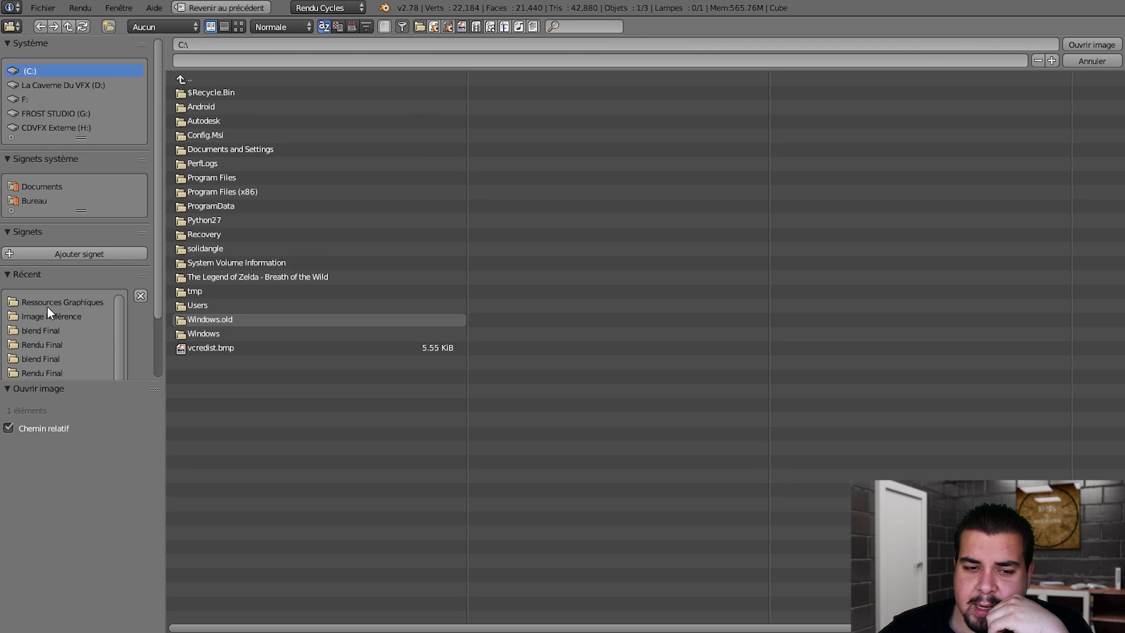
{"action": "left_click", "coordinate": [47, 302]}
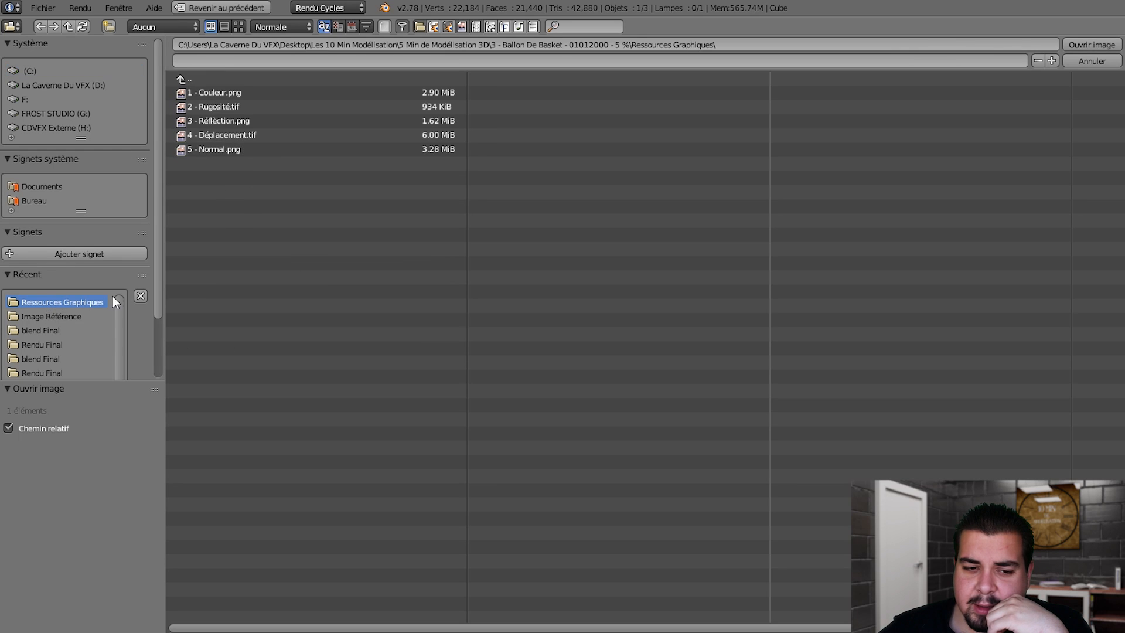
{"action": "double_click", "coordinate": [238, 150]}
Bring the 3D view back in place of the node tree and check the ball's material in rendered shading
{"action": "key", "text": "shift+F5"}
{"action": "key", "text": "shift+z"}
{"action": "mouse_move", "coordinate": [322, 272]}
{"action": "middle_mouse_down"}
{"action": "mouse_move", "coordinate": [247, 220]}
{"action": "mouse_move", "coordinate": [307, 309]}
{"action": "mouse_move", "coordinate": [388, 241]}
{"action": "mouse_move", "coordinate": [349, 294]}
{"action": "mouse_move", "coordinate": [280, 315]}
{"action": "mouse_move", "coordinate": [331, 265]}
{"action": "middle_mouse_up"}
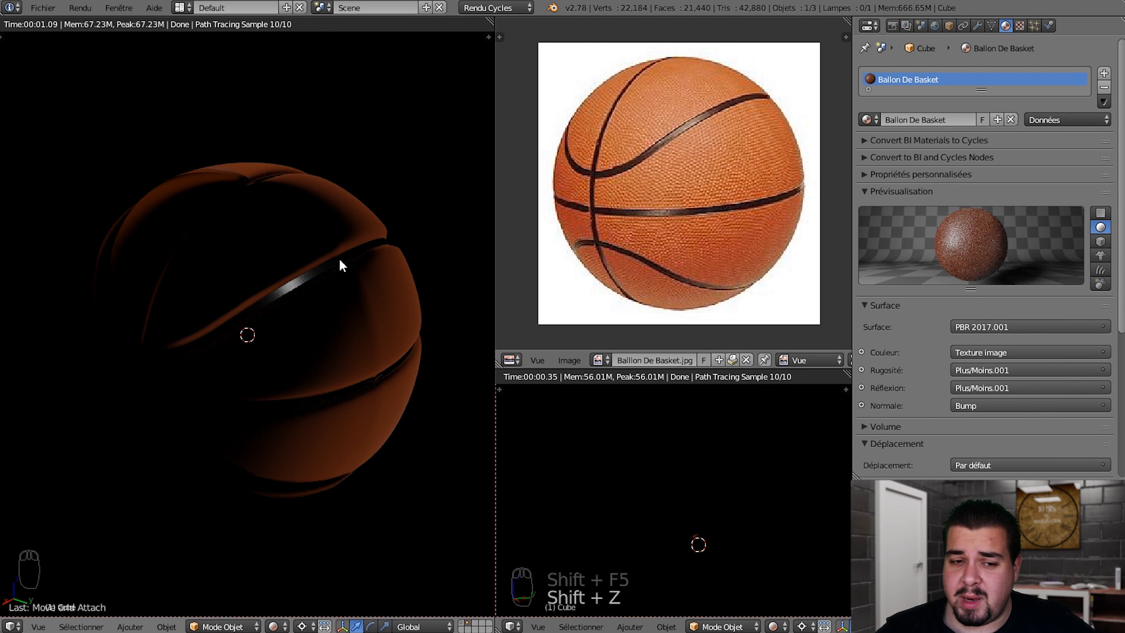
Select the ball's whole mesh in edit mode and show 1 - Couleur.png in the image editor instead of the reference picture
{"action": "key", "text": "shift+z"}
{"action": "key", "text": "Tab"}
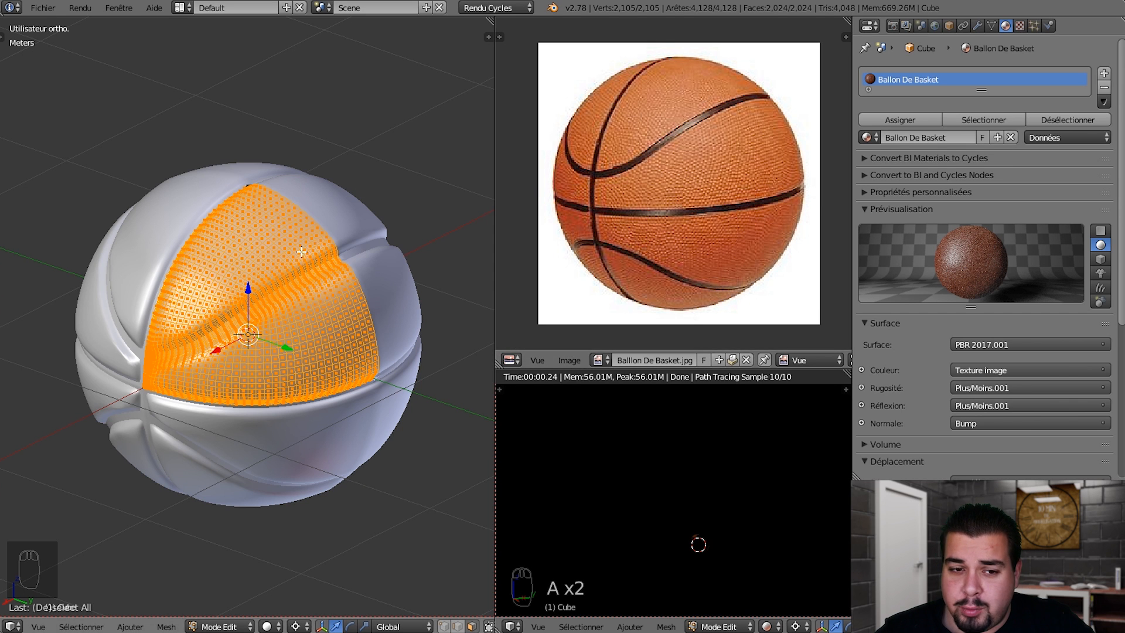
{"action": "left_click", "coordinate": [746, 359]}
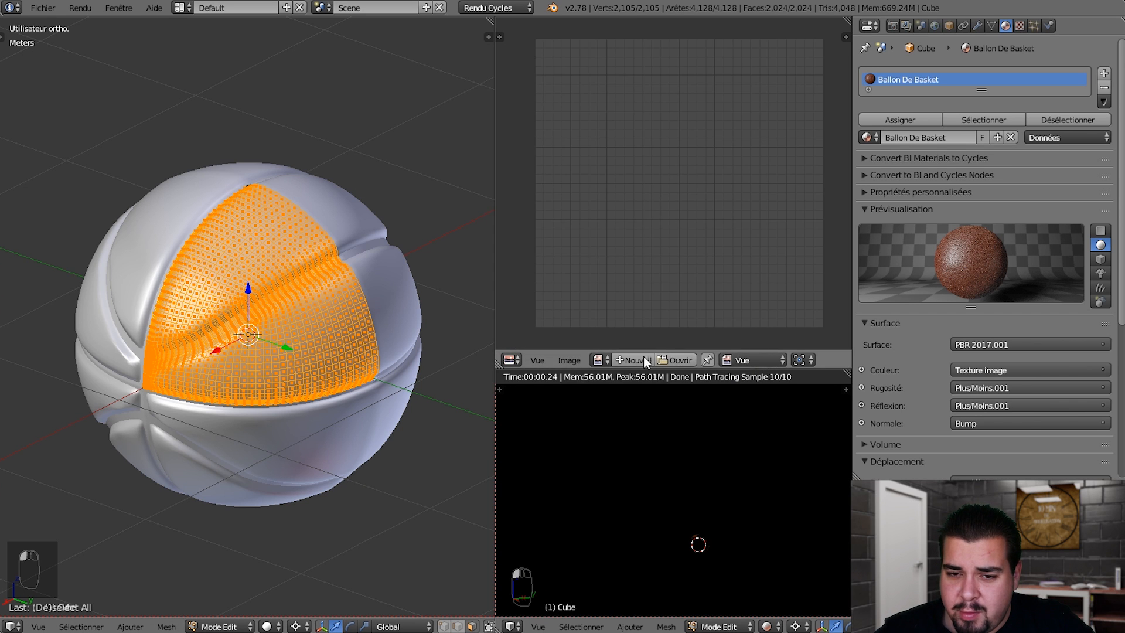
{"action": "left_click", "coordinate": [600, 360]}
{"action": "left_click", "coordinate": [663, 383]}
{"action": "scroll", "coordinate": [674, 181], "scroll_direction": "down", "scroll_amount": 10}
{"action": "scroll", "coordinate": [669, 193], "scroll_direction": "up", "scroll_amount": 1}
{"action": "scroll", "coordinate": [669, 193], "scroll_direction": "up", "scroll_amount": 1}
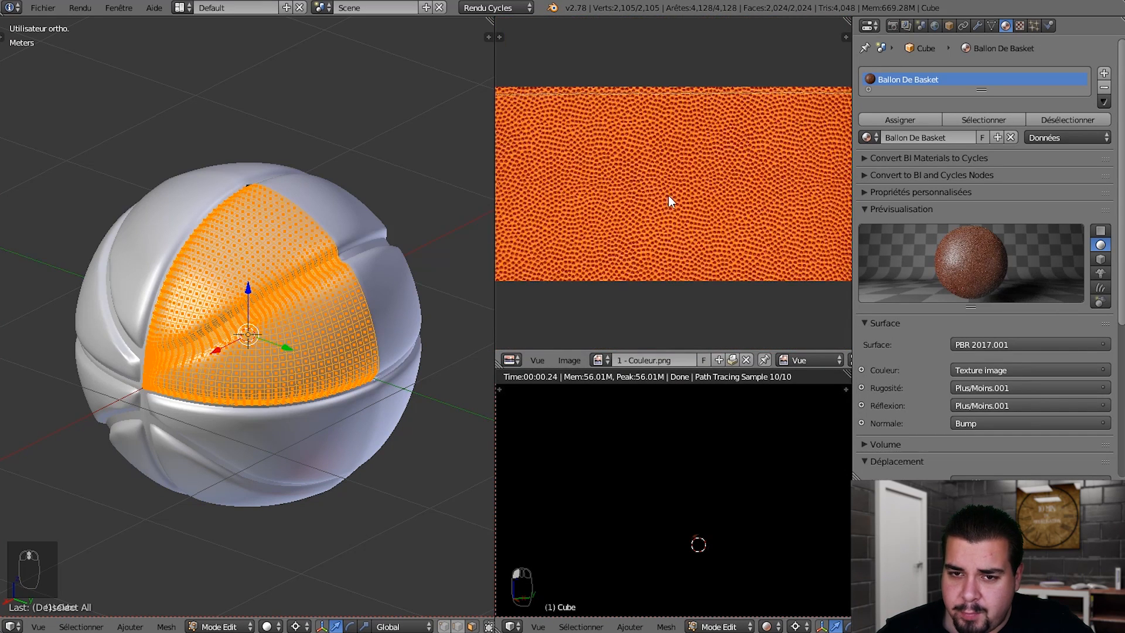
Unwrap the ball's selected mesh over the colour texture and return to object mode in rendered shading
{"action": "scroll", "coordinate": [463, 246], "scroll_direction": "down", "scroll_amount": 1}
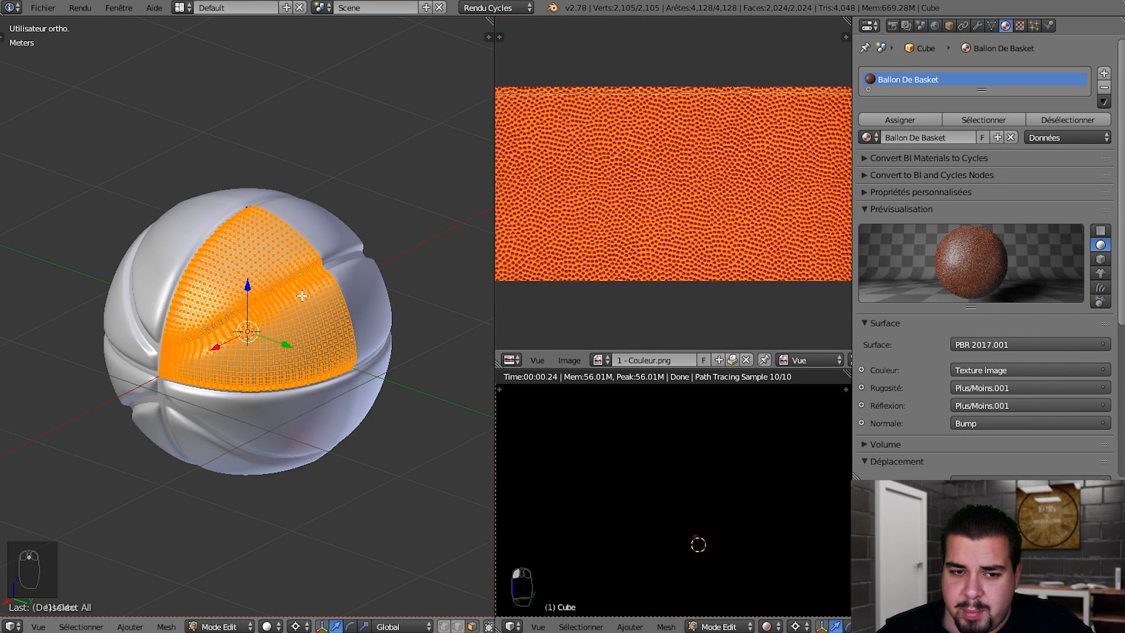
{"action": "key", "text": "u"}
{"action": "left_click", "coordinate": [301, 294]}
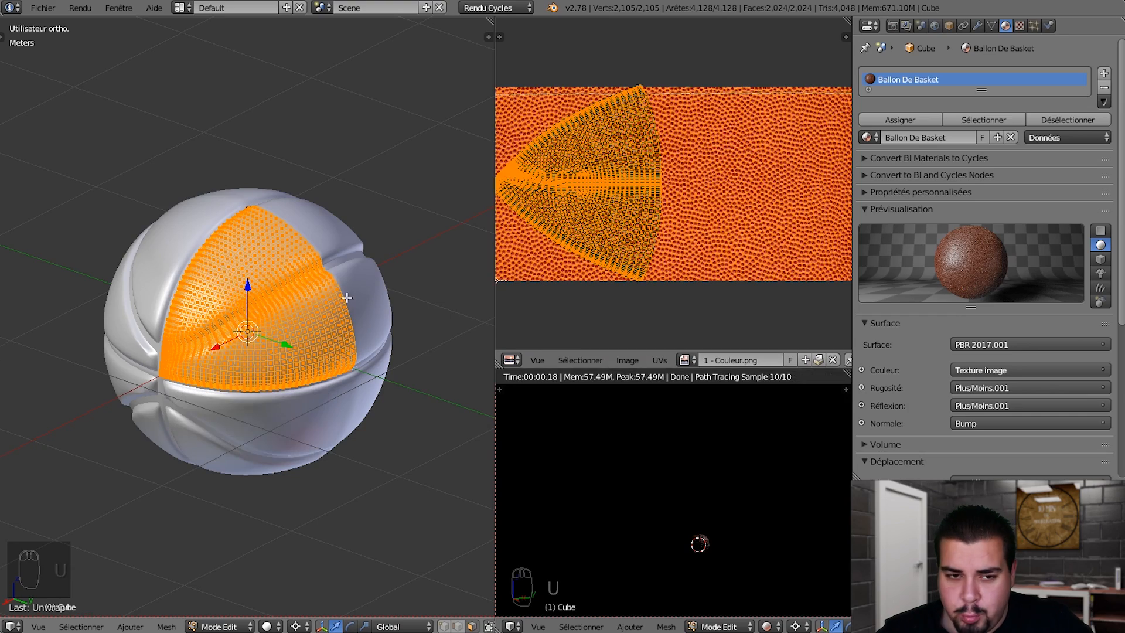
{"action": "scroll", "coordinate": [726, 249], "scroll_direction": "down", "scroll_amount": 1}
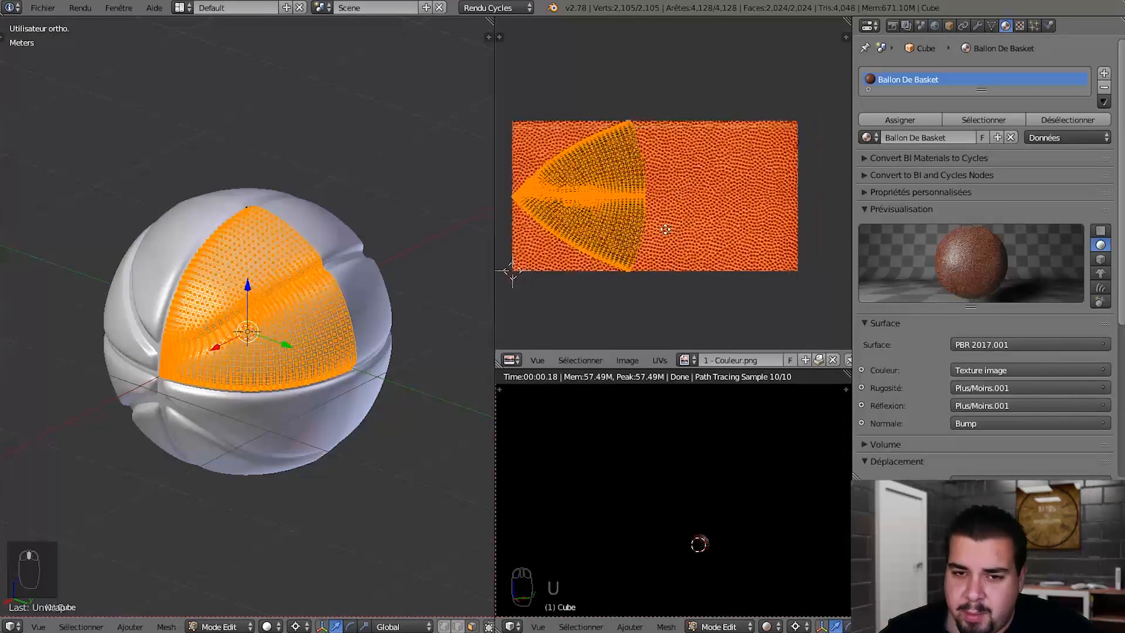
{"action": "middle_click_drag", "start_coordinate": [666, 229], "coordinate": [655, 235]}
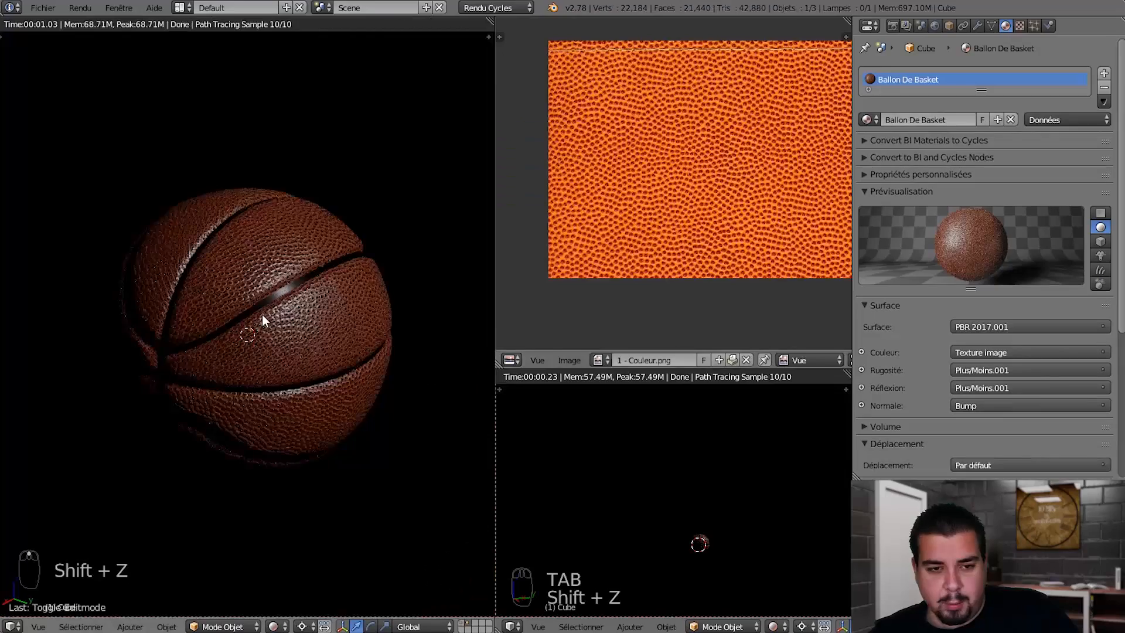
Examine the rendered ball's texture and grooves up close from several angles, and return to solid shading
{"action": "scroll", "coordinate": [340, 324], "scroll_direction": "up", "scroll_amount": 3}
{"action": "middle_click_drag", "start_coordinate": [348, 325], "coordinate": [309, 310]}
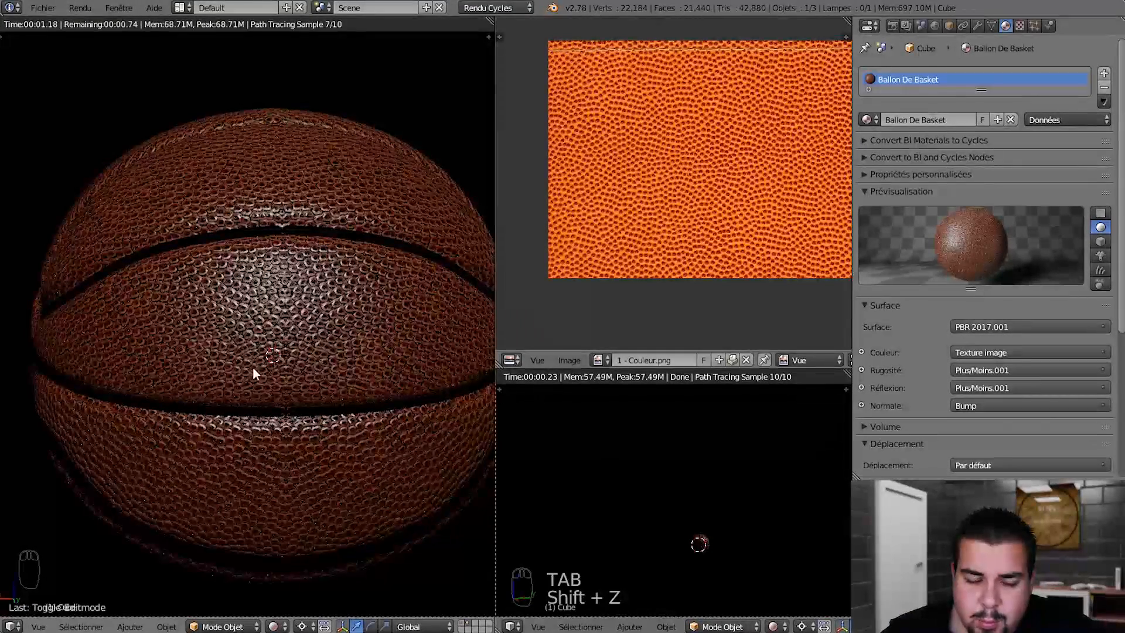
{"action": "middle_click_drag", "start_coordinate": [233, 256], "coordinate": [319, 289]}
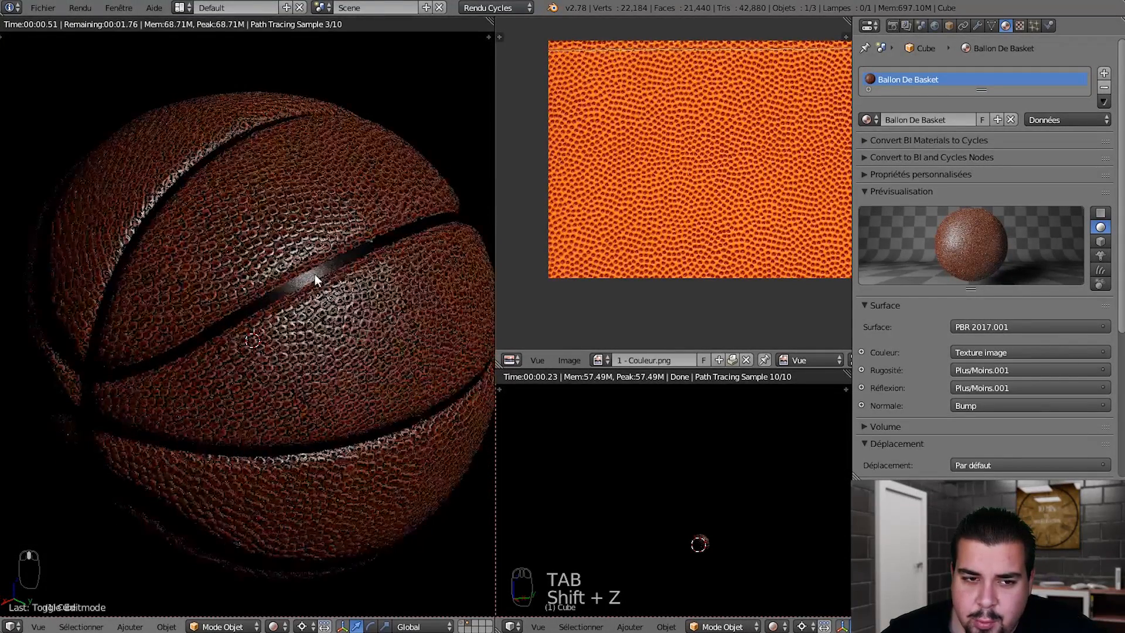
{"action": "key", "text": "shift+z"}
{"action": "key", "text": "Tab"}
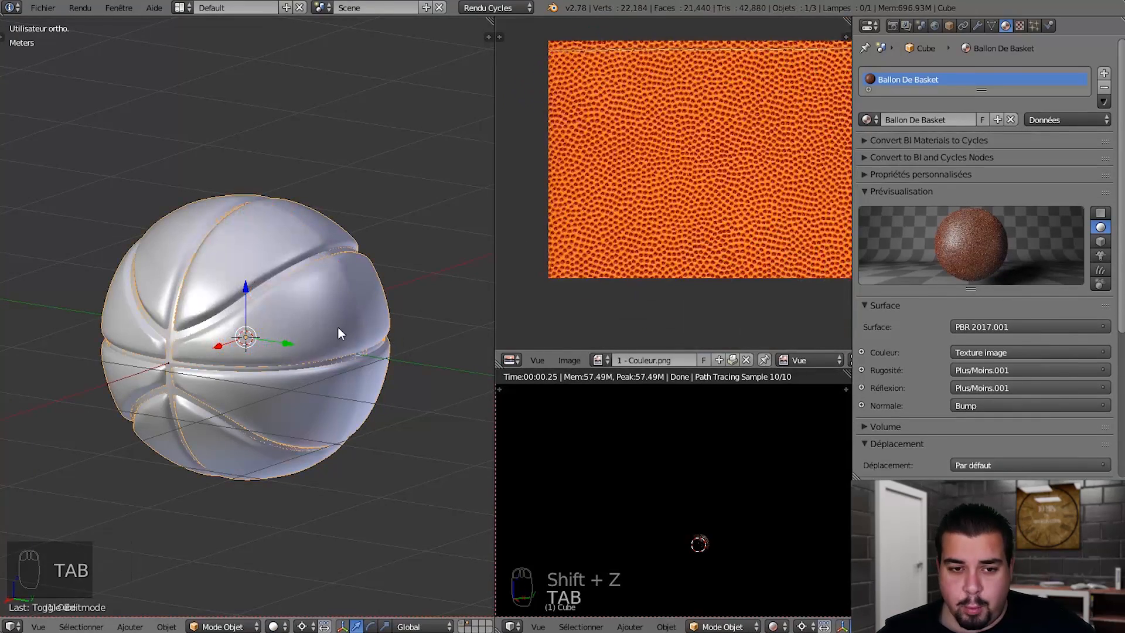
Move both the ball and the groove-strip objects to the first layer and show that layer's scene
{"action": "right_click", "coordinate": [277, 280], "text": "shift"}
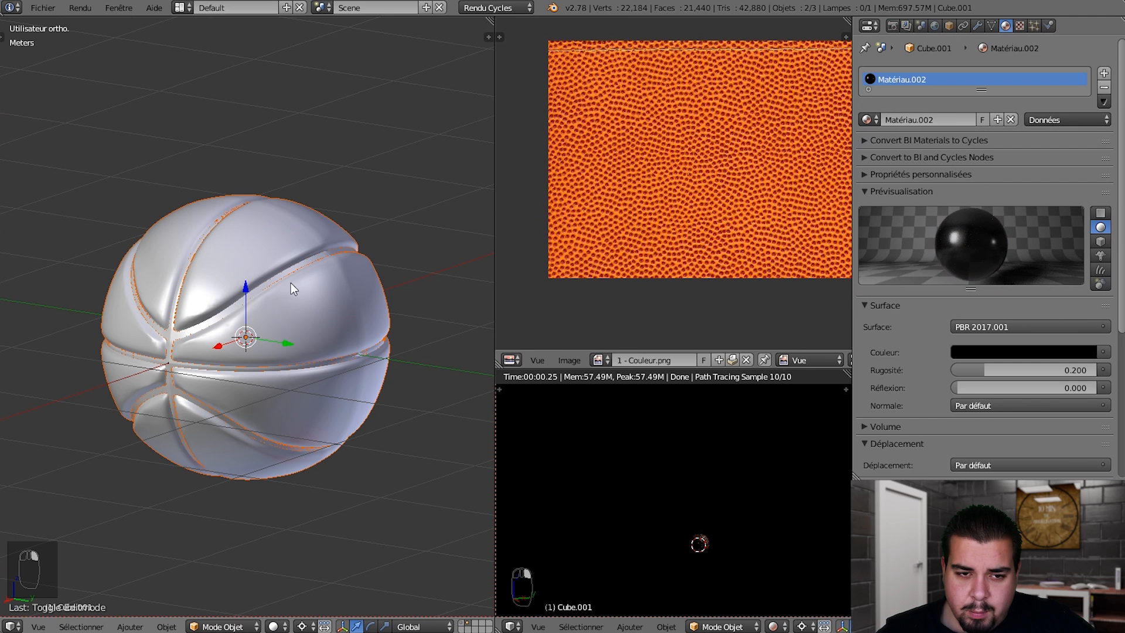
{"action": "key", "text": "m"}
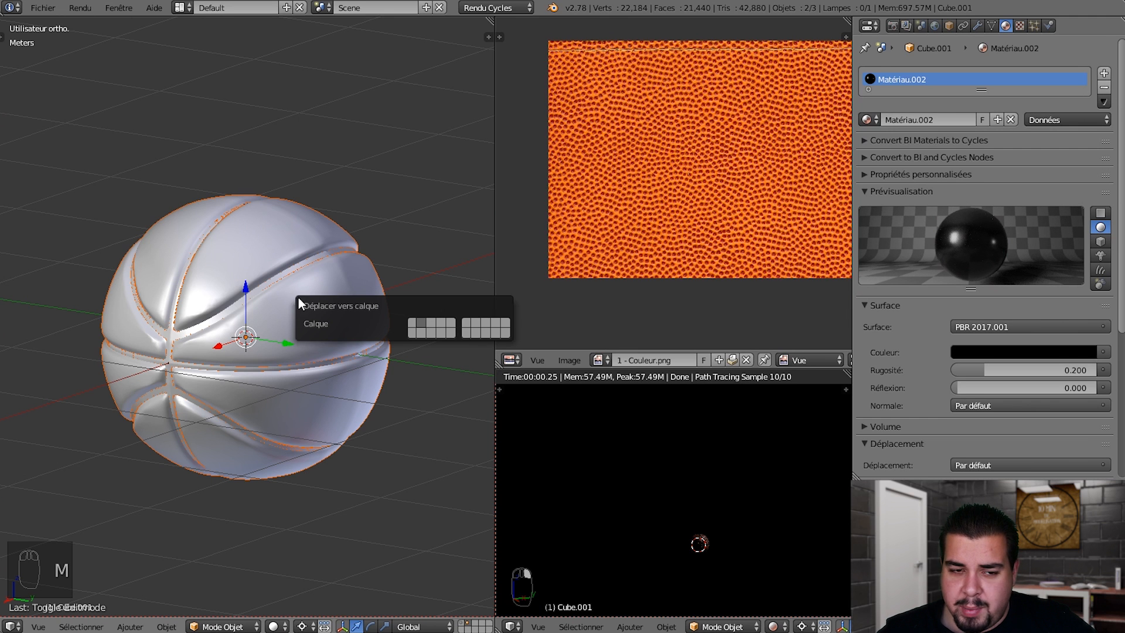
{"action": "left_click", "coordinate": [411, 323]}
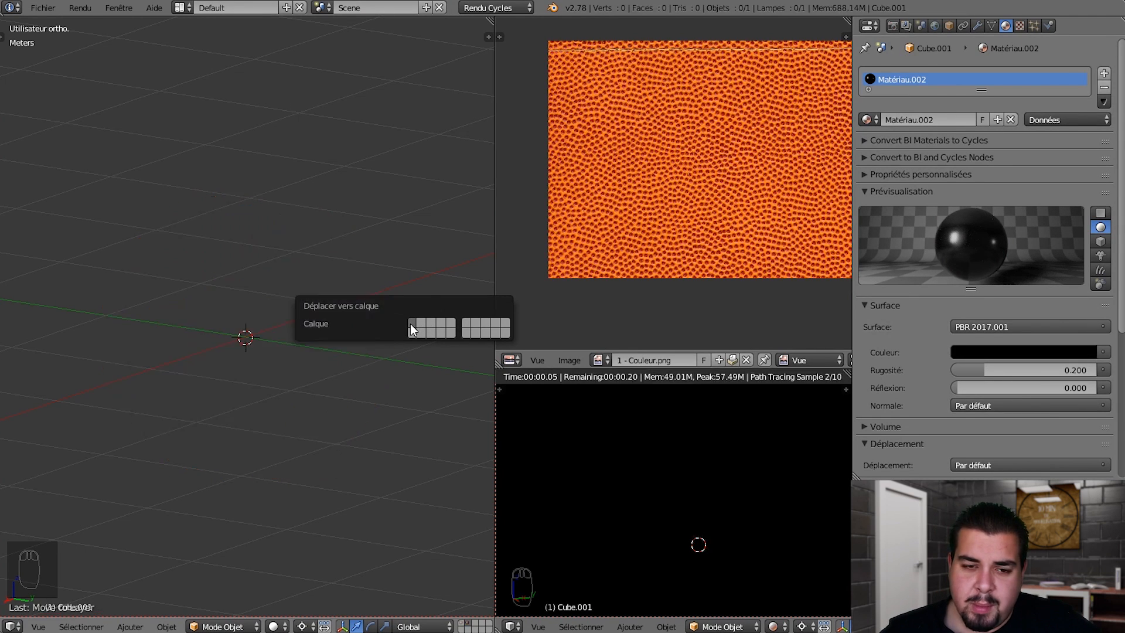
{"action": "left_click", "coordinate": [464, 625]}
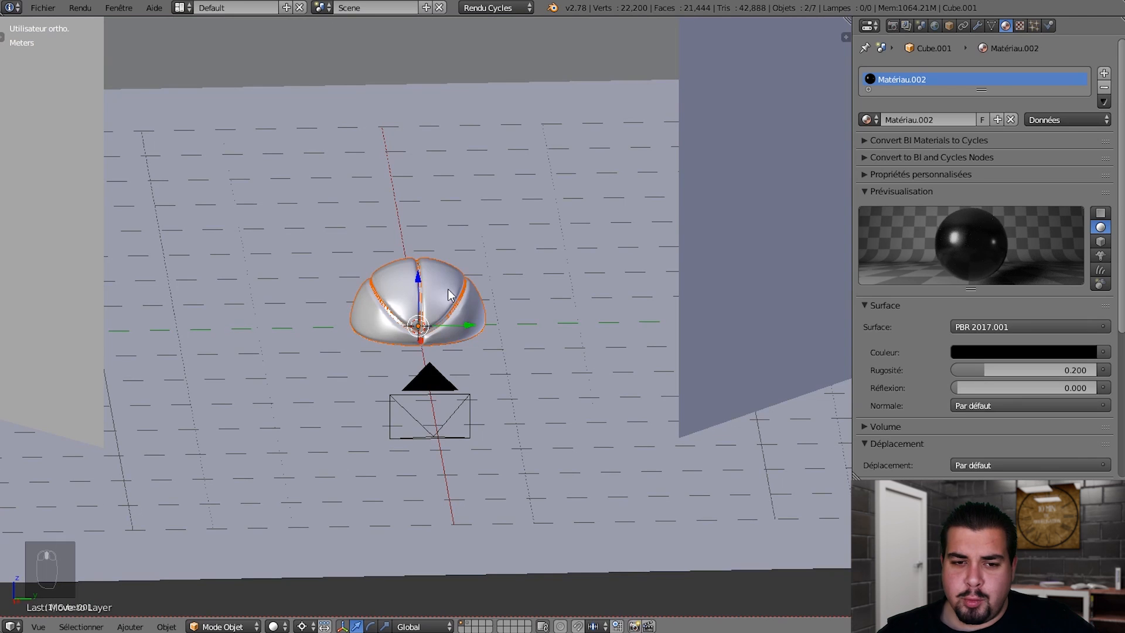
Raise both ball objects along Z until they rest on the floor, and frame them larger and centred through the camera
{"action": "left_click_drag", "start_coordinate": [424, 277], "coordinate": [416, 207]}
{"action": "key", "text": "KP_0"}
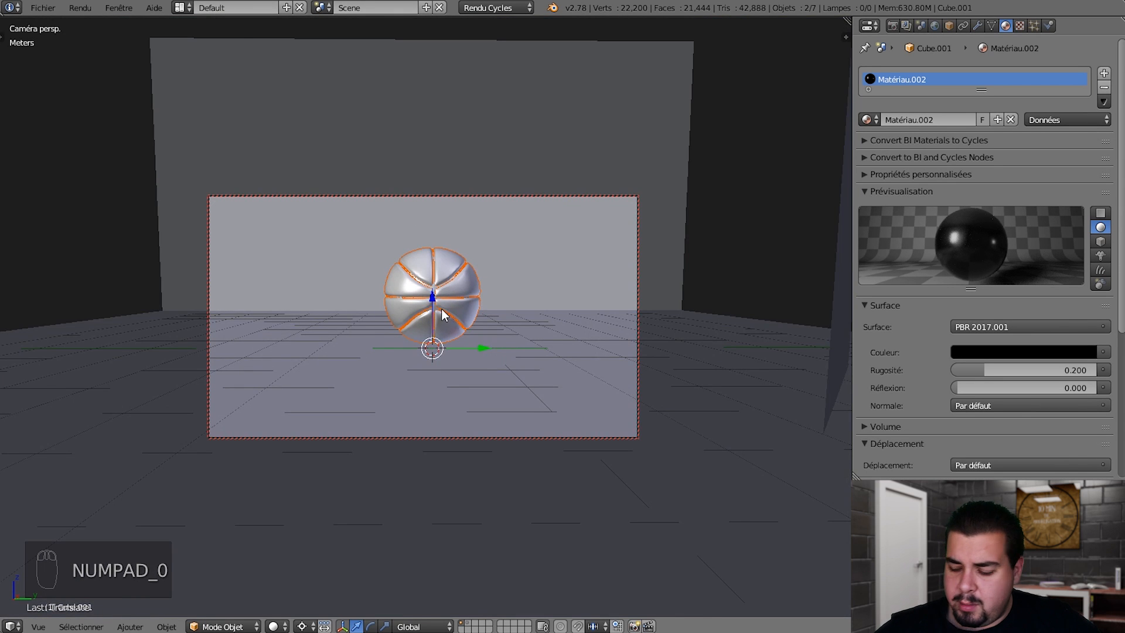
{"action": "scroll", "coordinate": [421, 346], "scroll_direction": "up", "scroll_amount": 6}
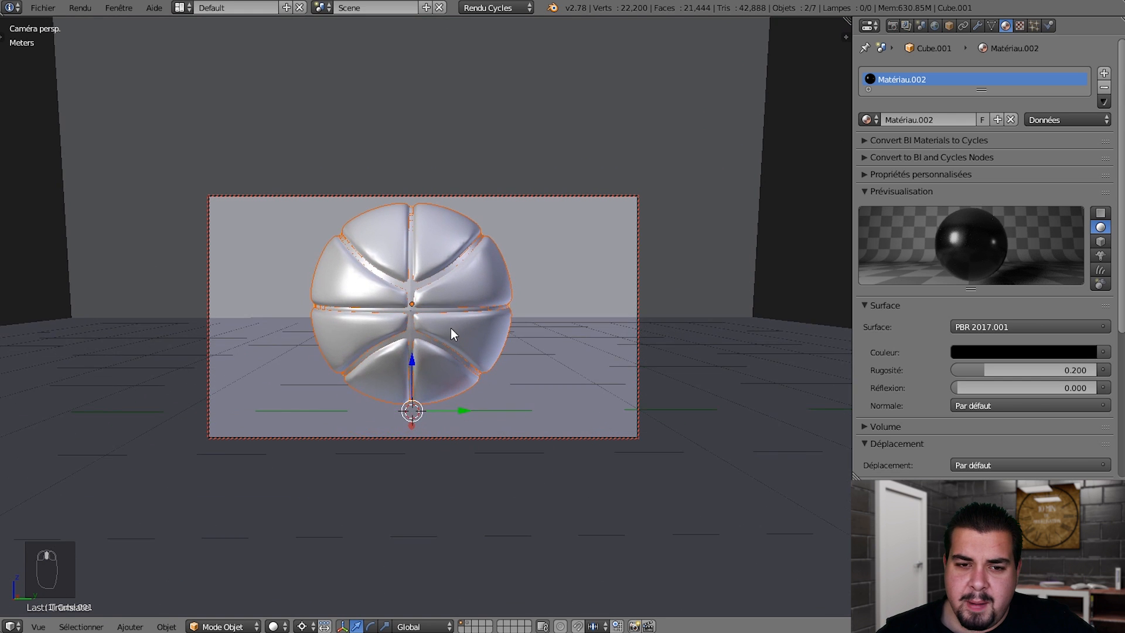
{"action": "middle_click_drag", "start_coordinate": [451, 319], "coordinate": [451, 323], "text": "shift"}
{"action": "middle_click_drag", "start_coordinate": [406, 370], "coordinate": [407, 375], "text": "shift"}
Rotate the ball and groove strips 45° about the global Z axis and orbit the camera slightly around them
{"action": "key", "text": "r"}
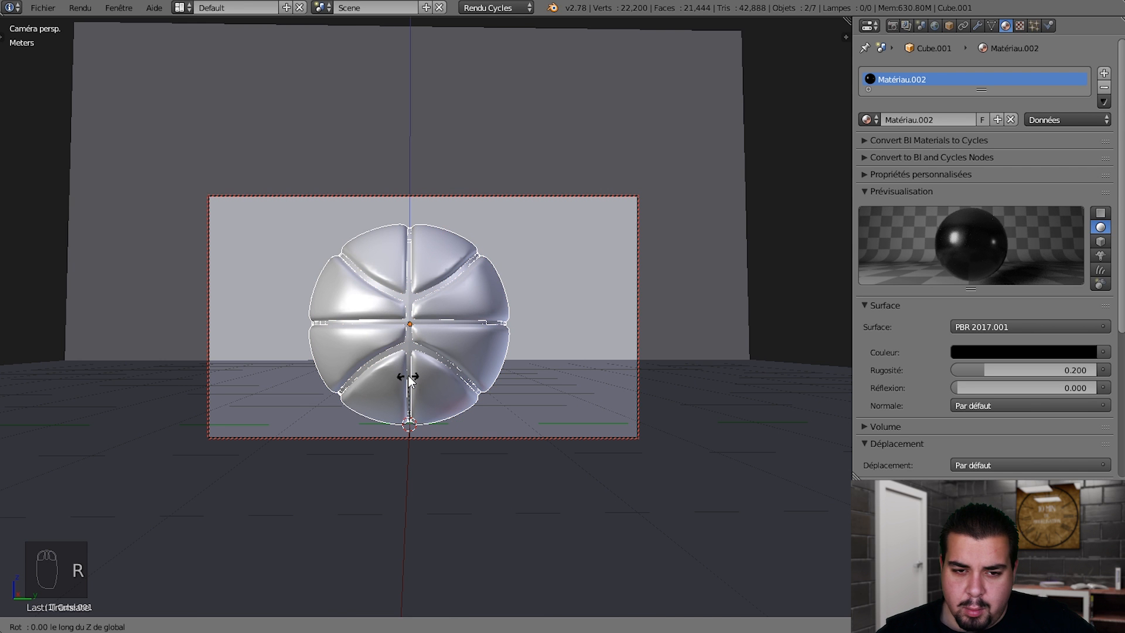
{"action": "type", "text": "45"}
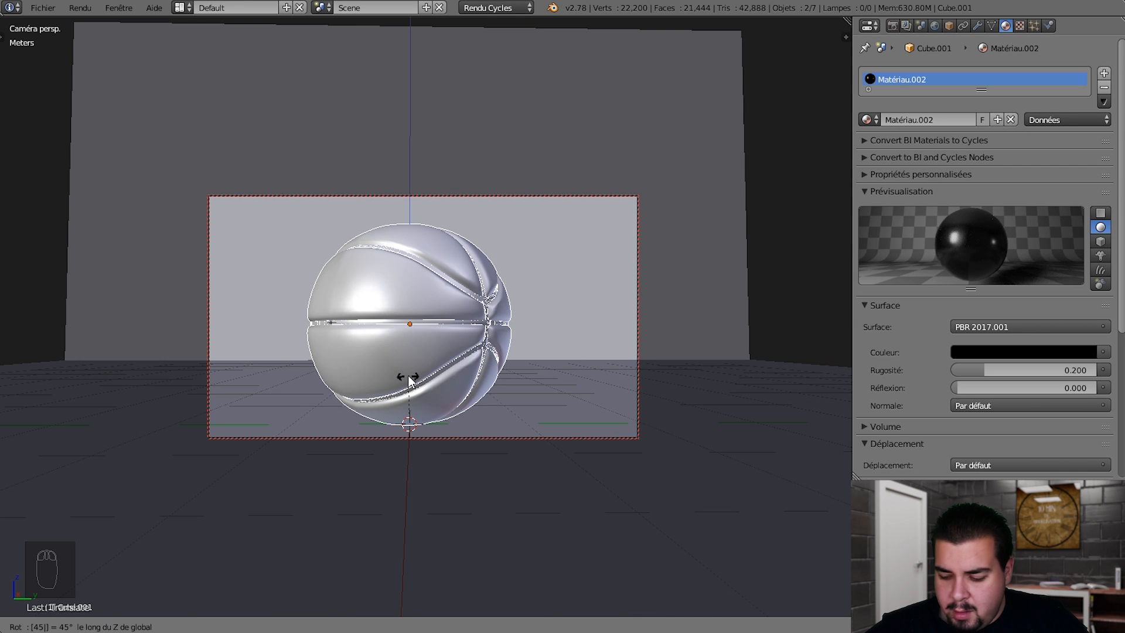
{"action": "key", "text": "Return"}
{"action": "middle_click_drag", "start_coordinate": [412, 329], "coordinate": [443, 341]}
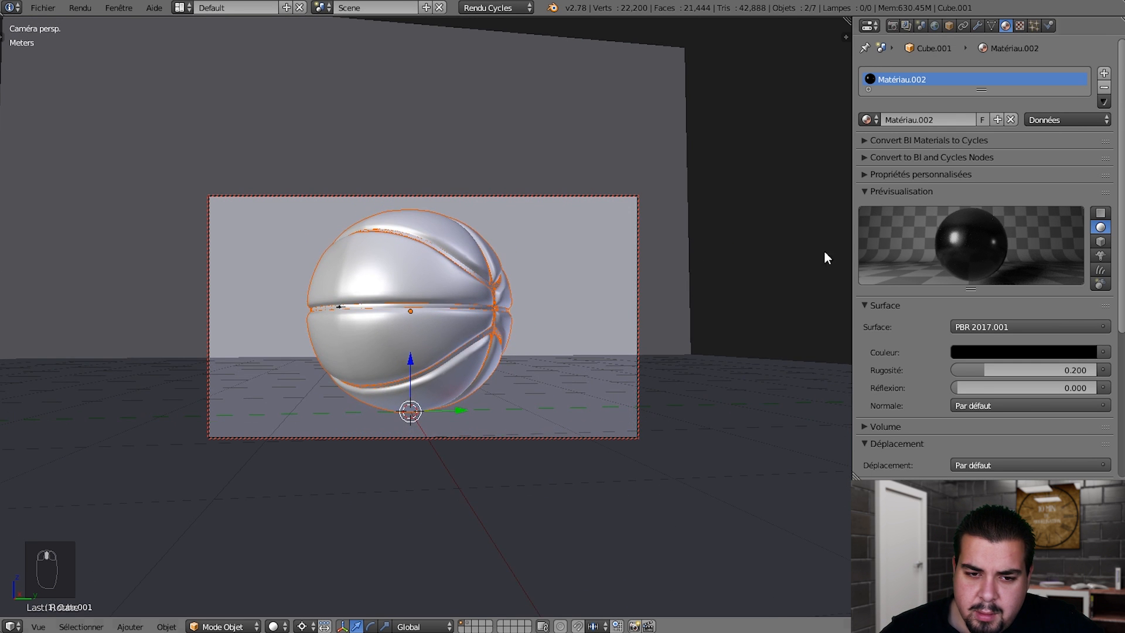
Set the render's Y resolution to 1920 px for a square image
{"action": "left_click", "coordinate": [897, 26]}
{"action": "left_click", "coordinate": [918, 232]}
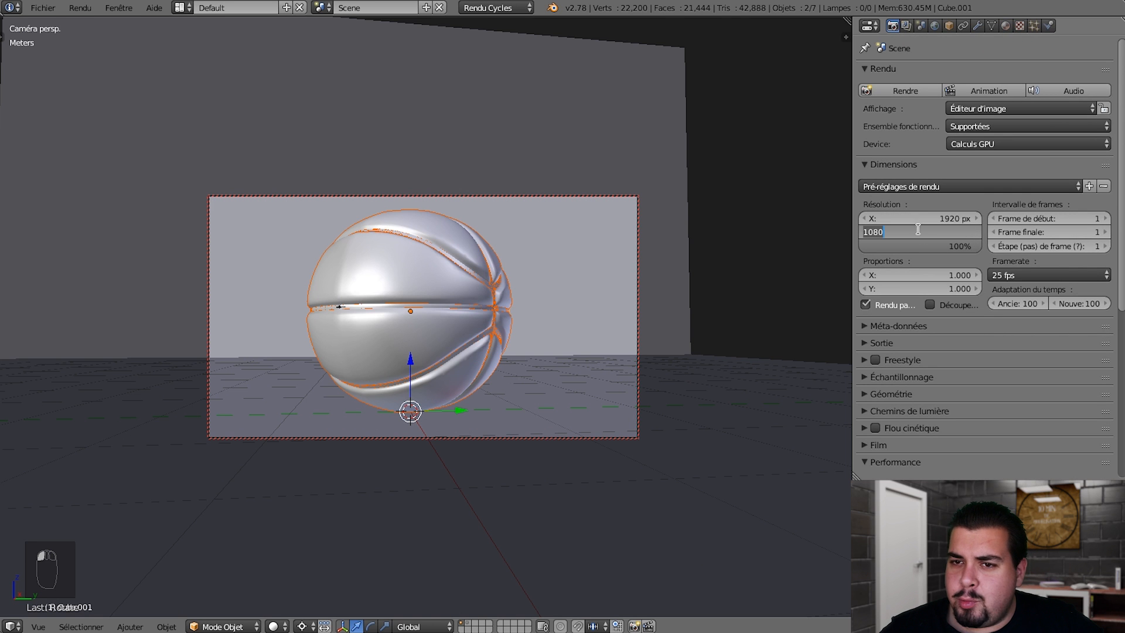
{"action": "type", "text": "1920"}
{"action": "key", "text": "Return"}
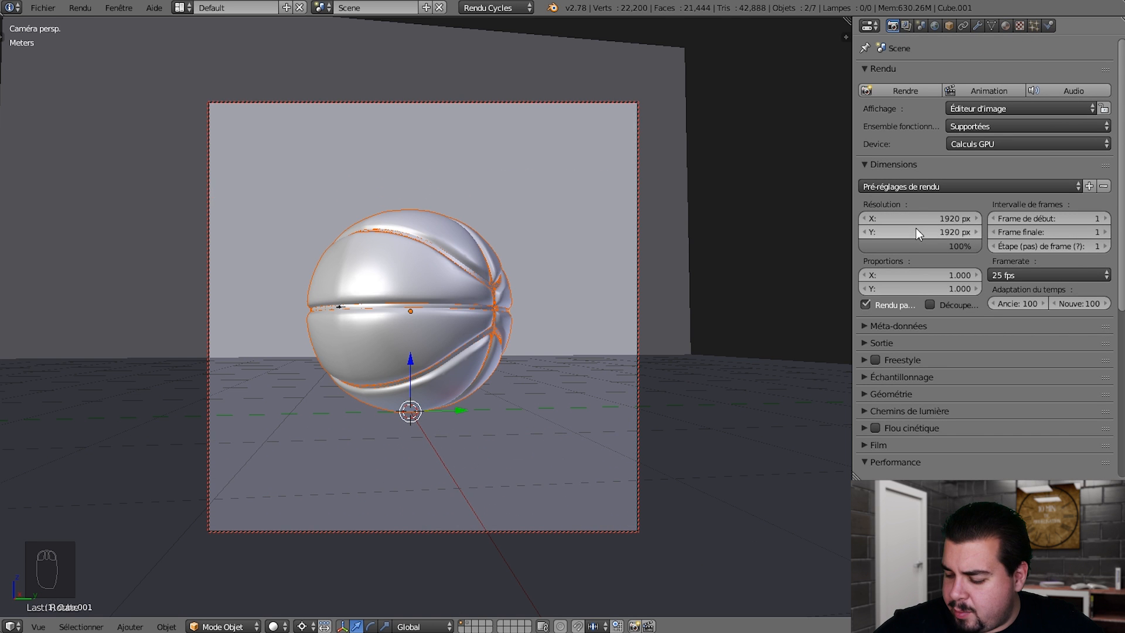
Bring the camera closer so the ball nearly fills the square frame, and preview it in rendered shading
{"action": "scroll", "coordinate": [416, 314], "scroll_direction": "up", "scroll_amount": 3}
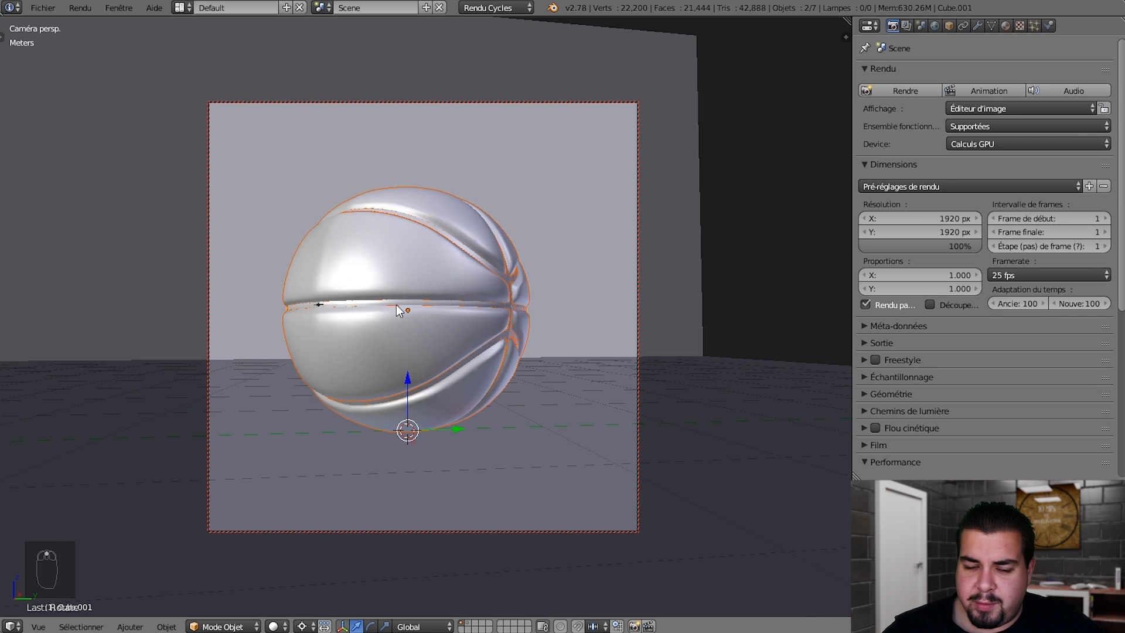
{"action": "scroll", "coordinate": [451, 317], "scroll_direction": "up", "scroll_amount": 2}
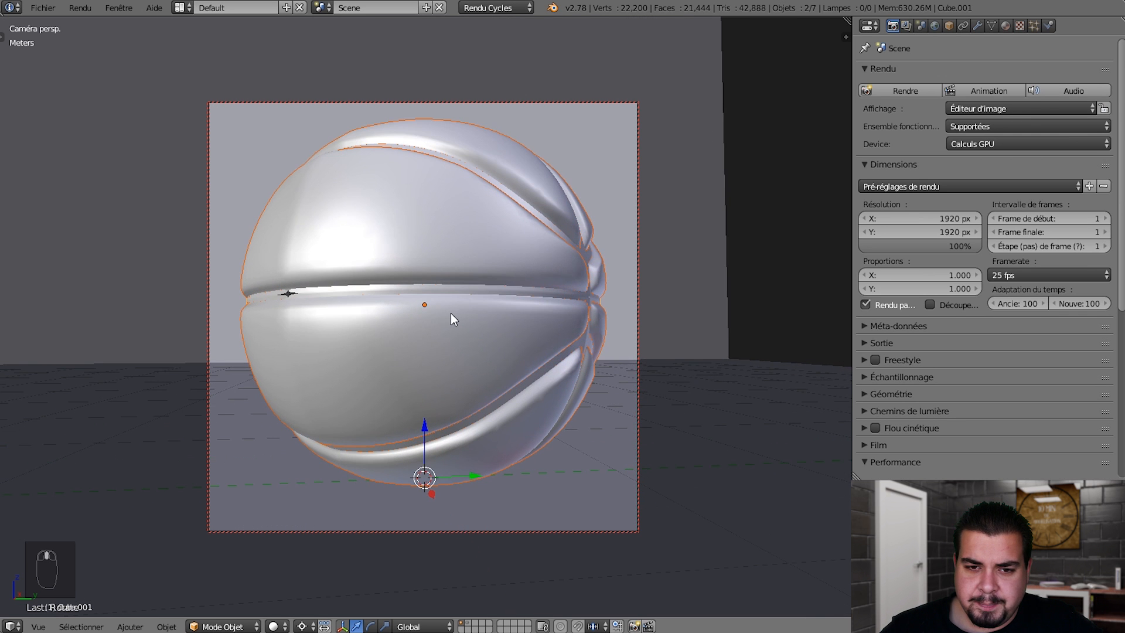
{"action": "key", "text": "shift+z"}
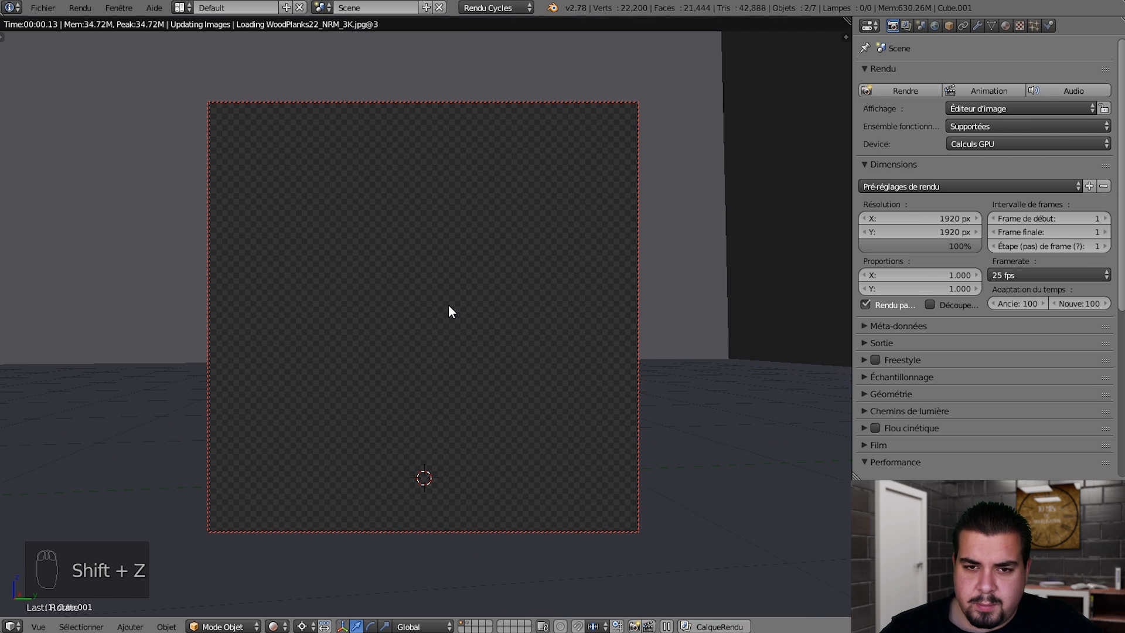